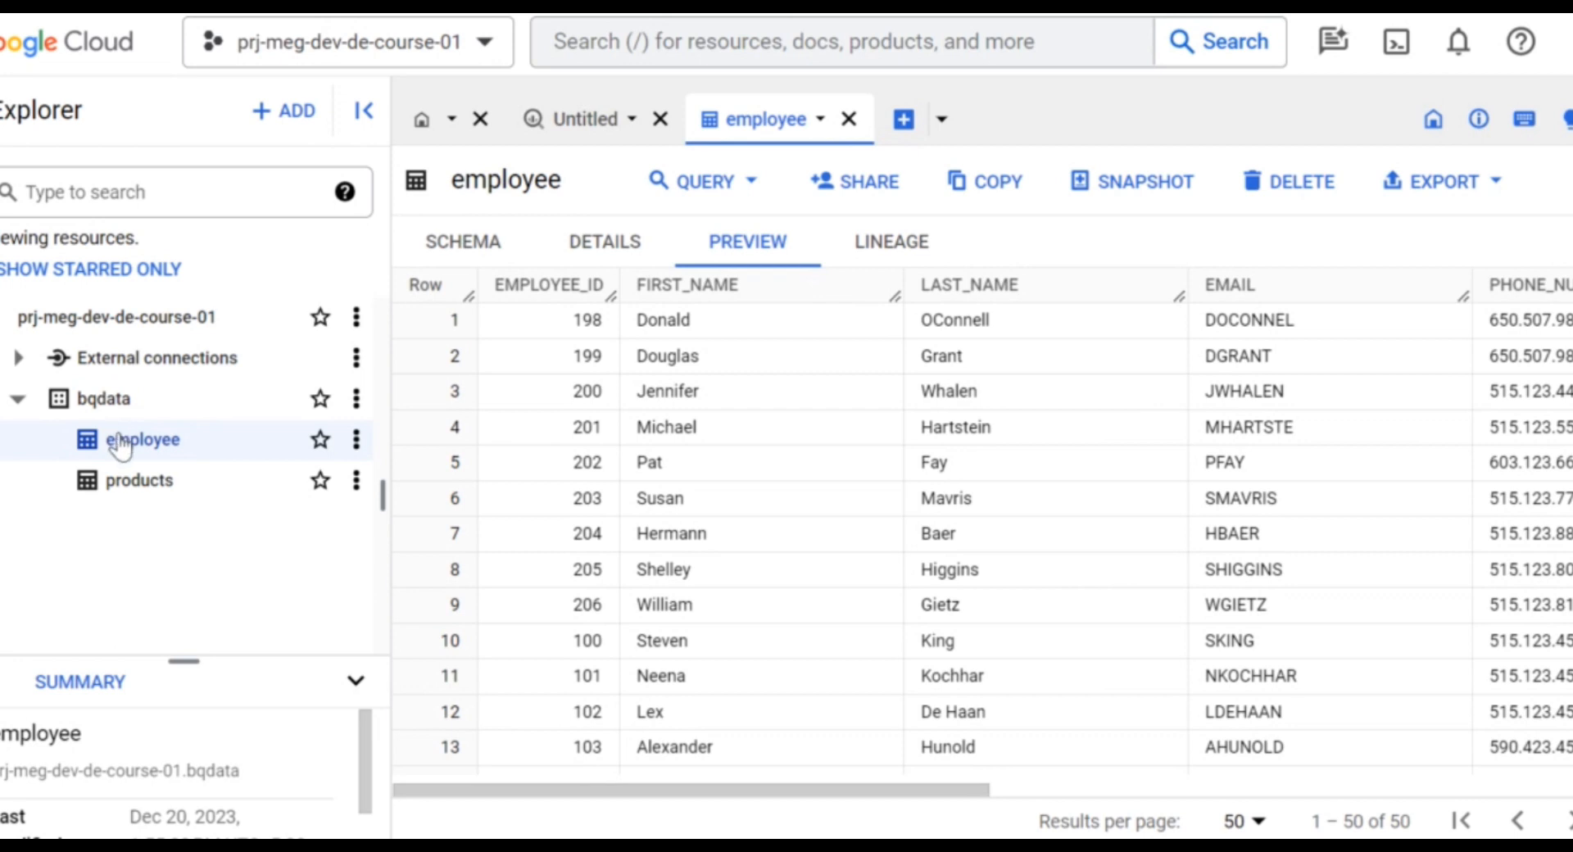
Review the employee table's details, schema and previewed rows across all columns
mouse_move(120, 446)
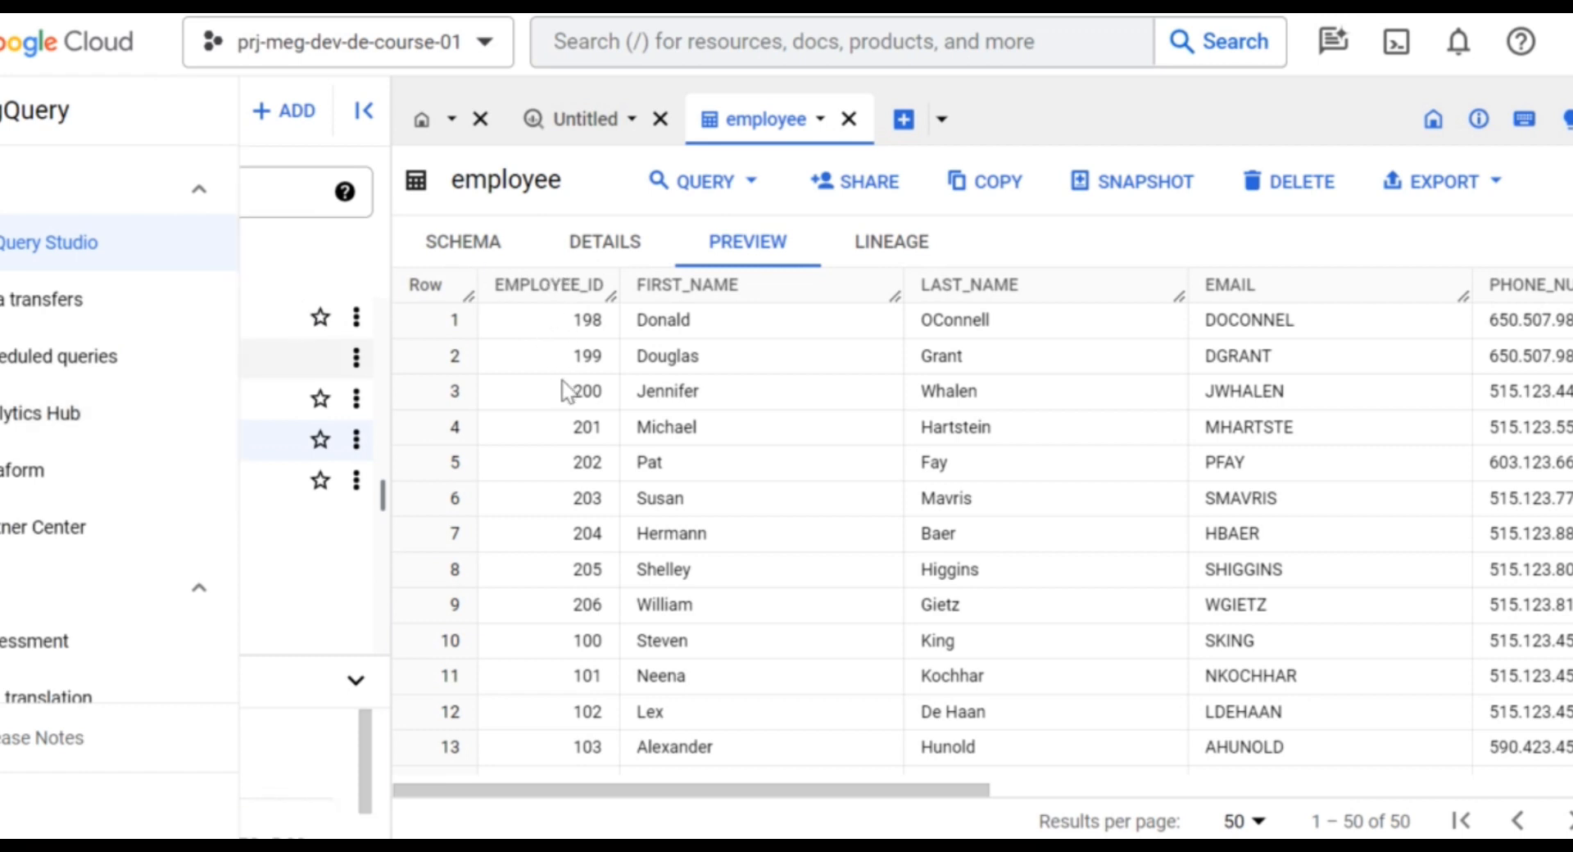
left_click(604, 242)
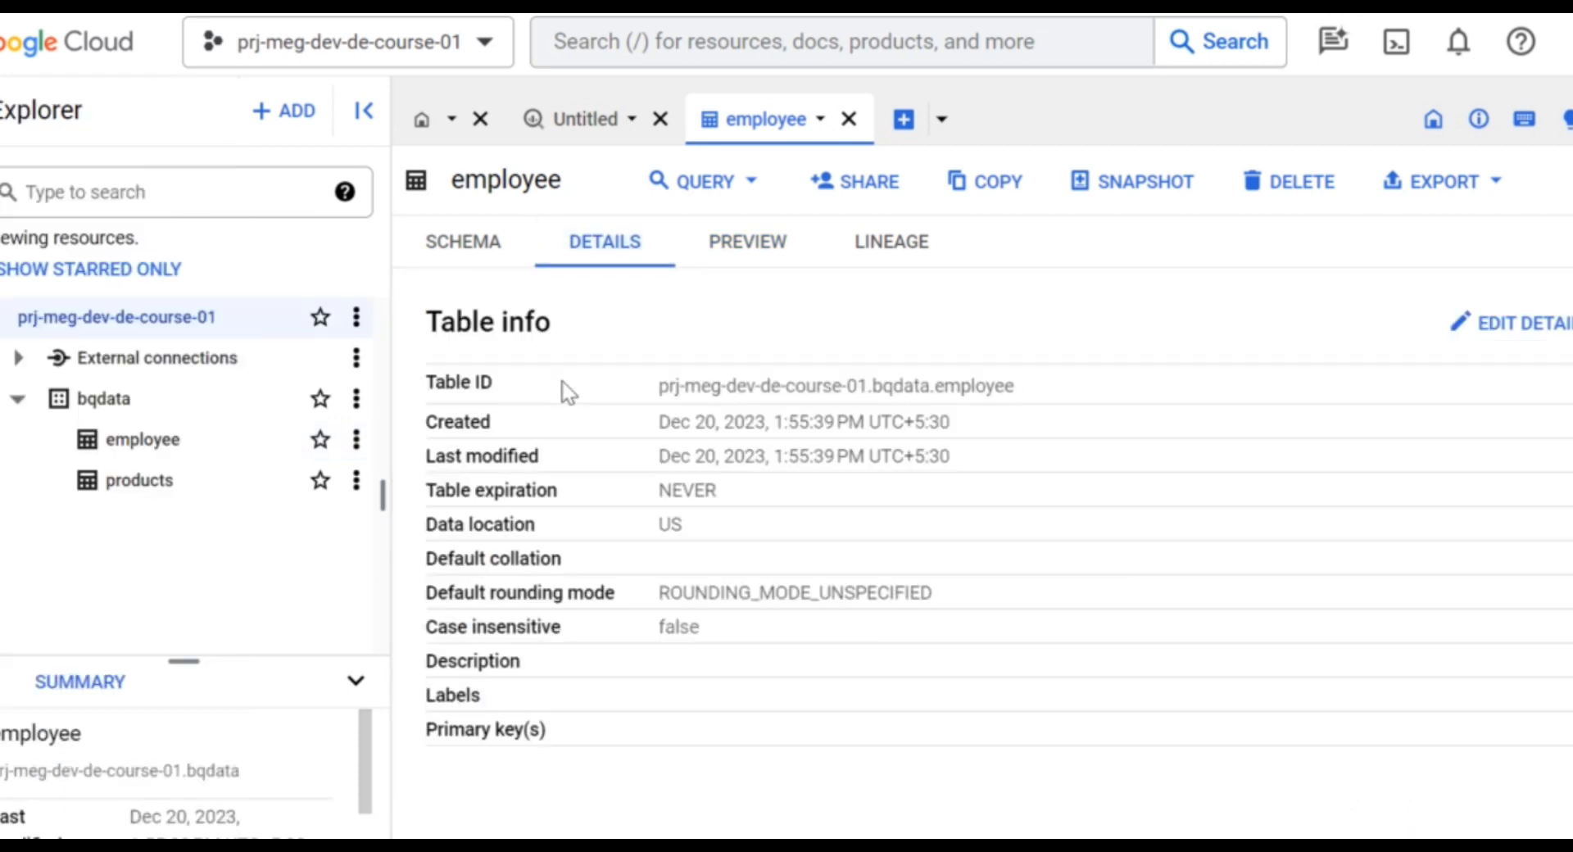
left_click(175, 445)
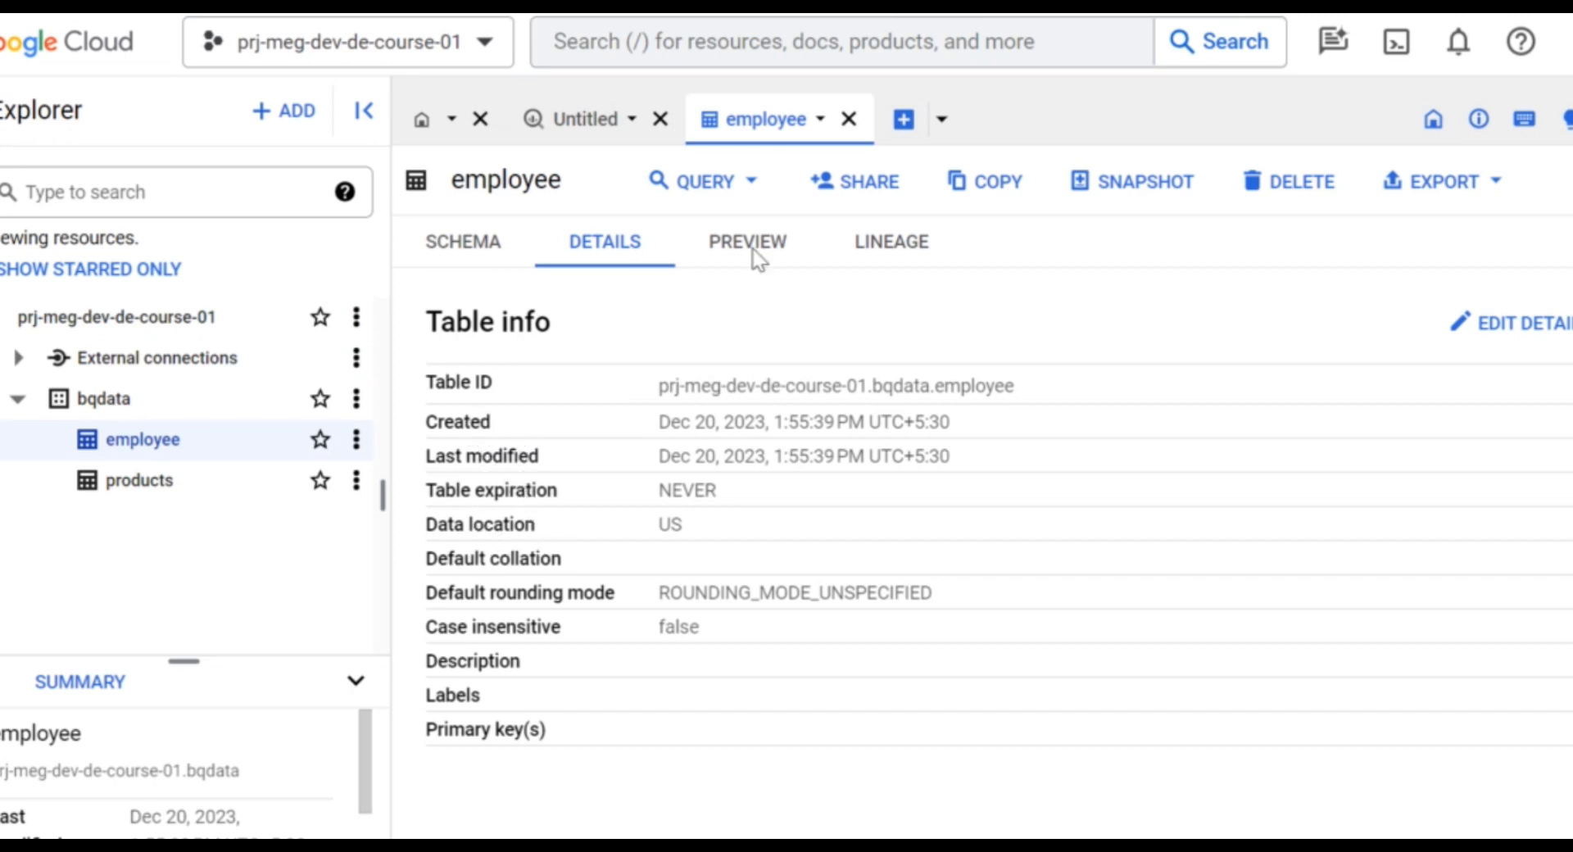
left_click(483, 264)
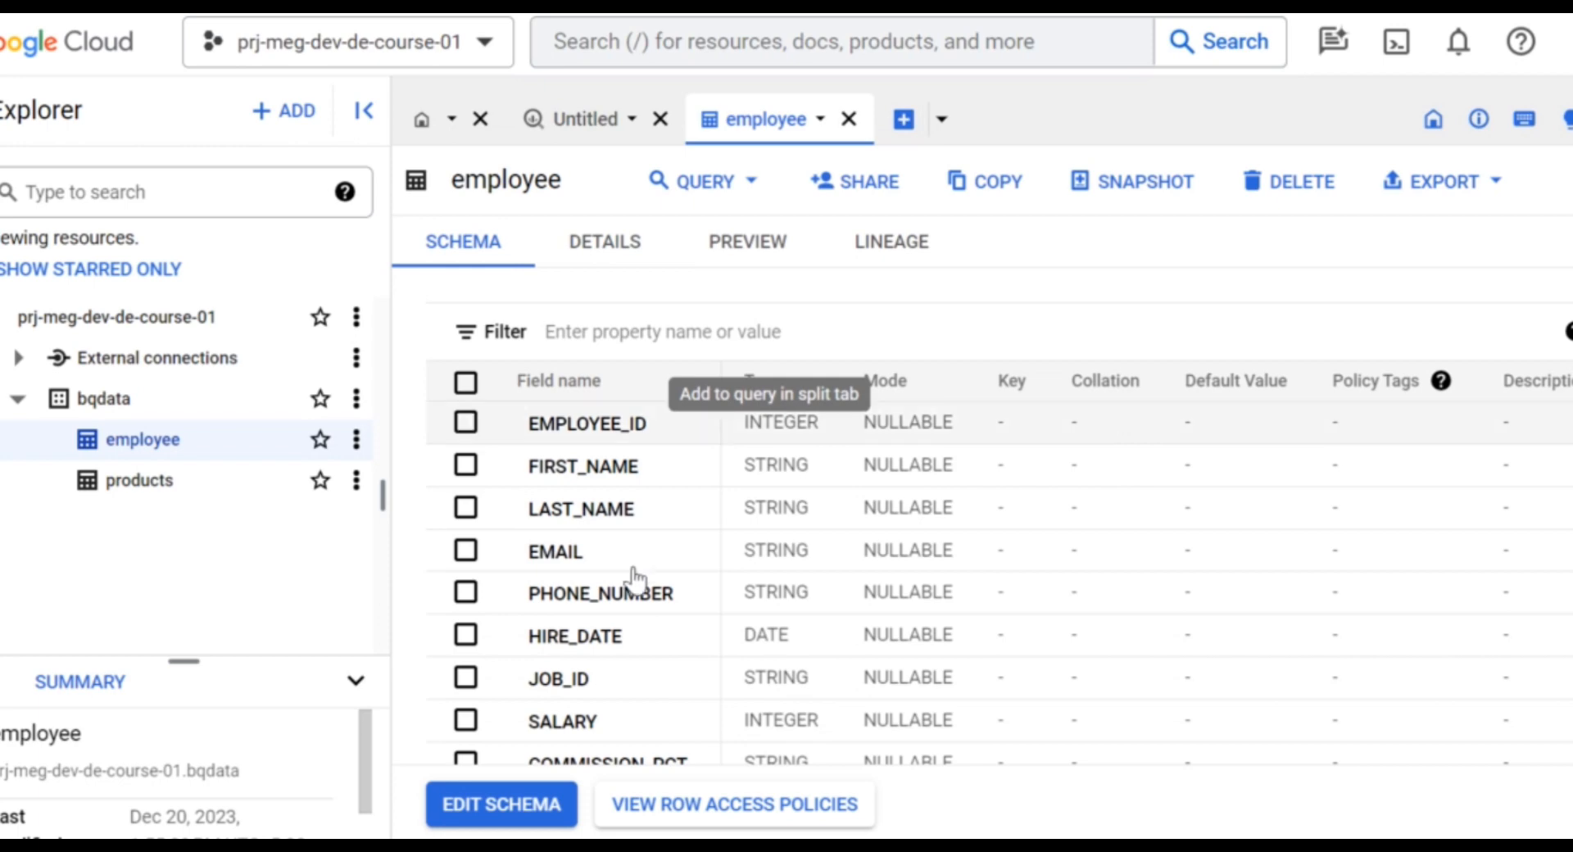
left_click(742, 260)
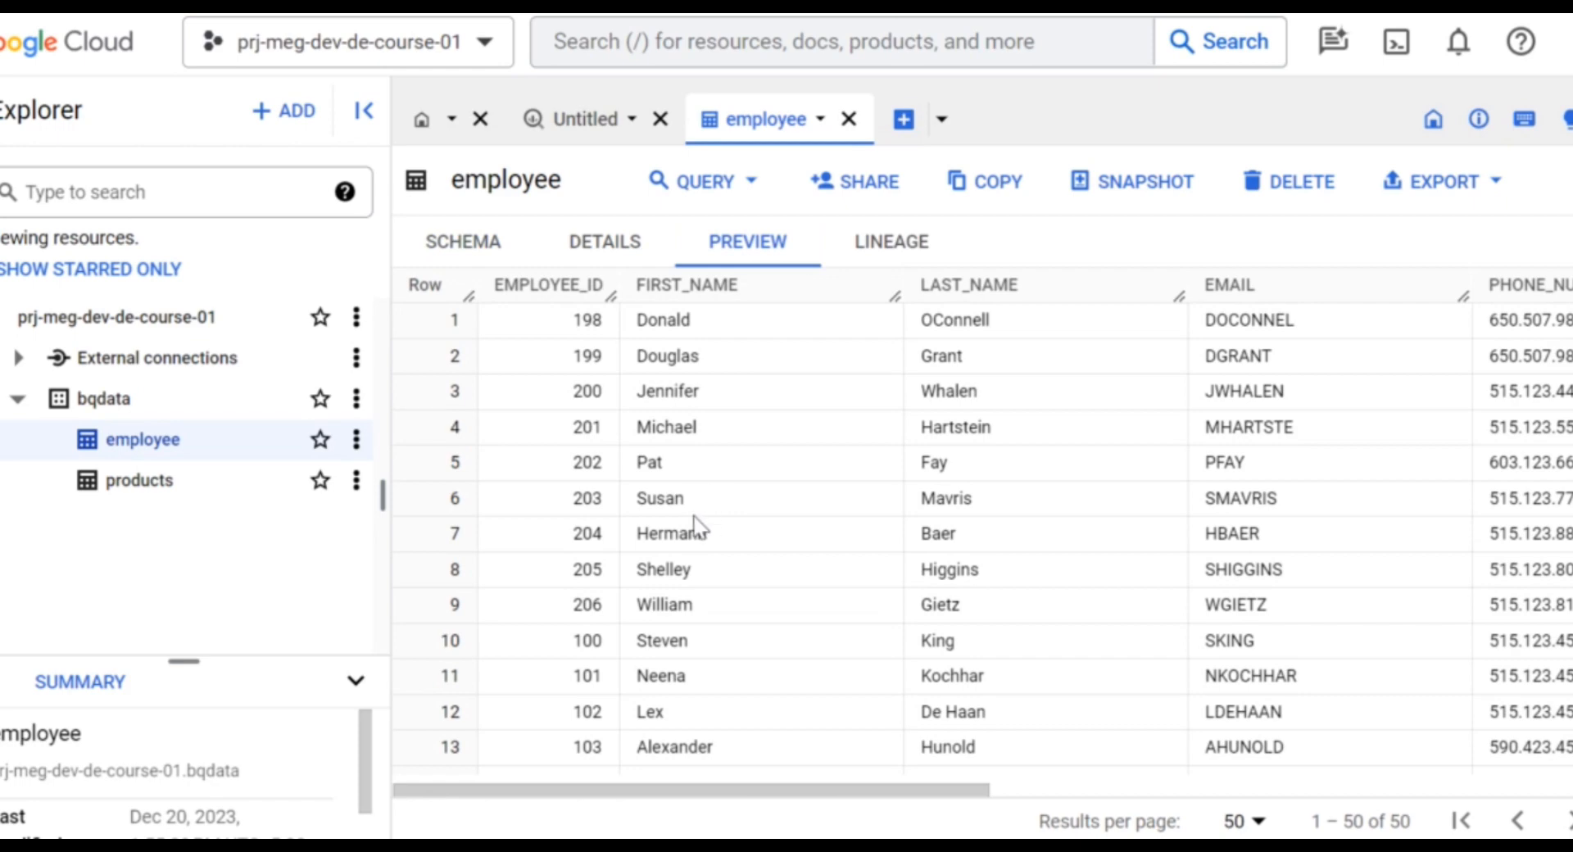
scroll(694, 525, "right", 1)
scroll(694, 525, "right", 5)
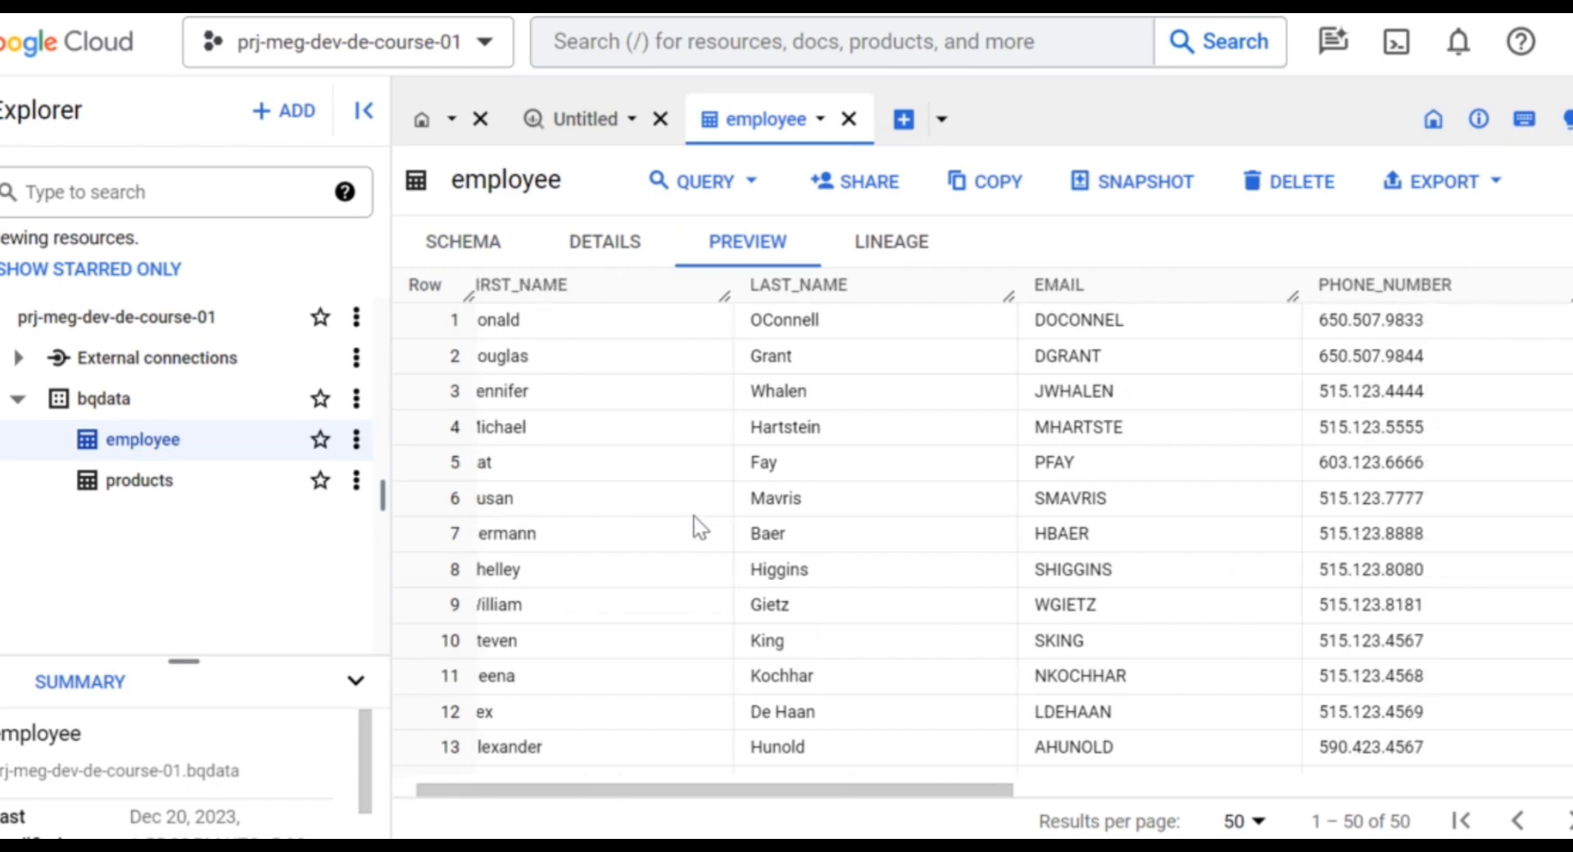
scroll(695, 525, "right", 5)
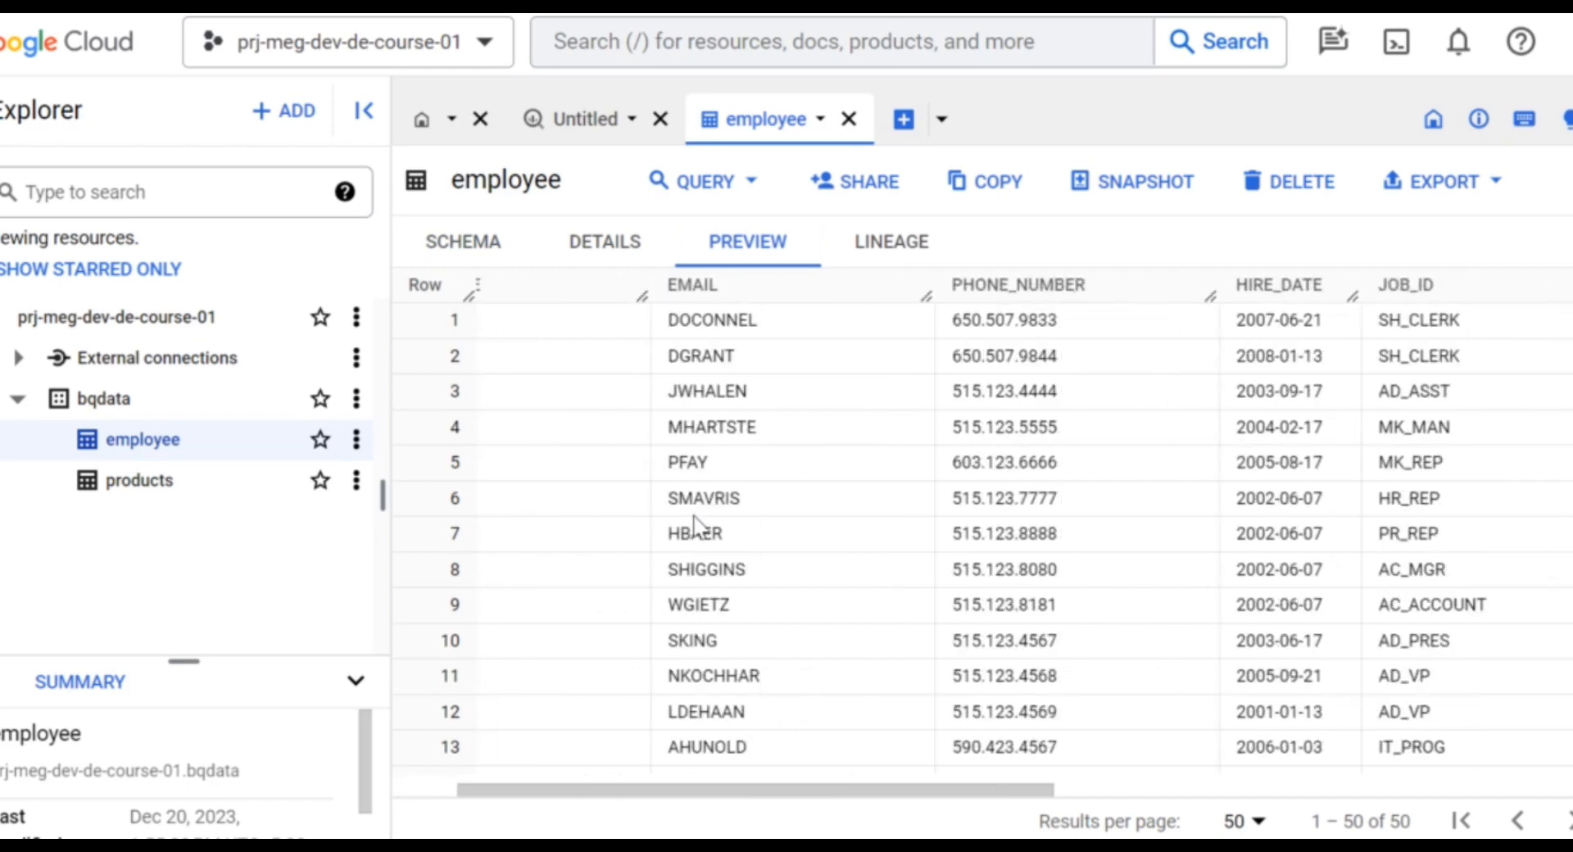
scroll(695, 525, "right", 12)
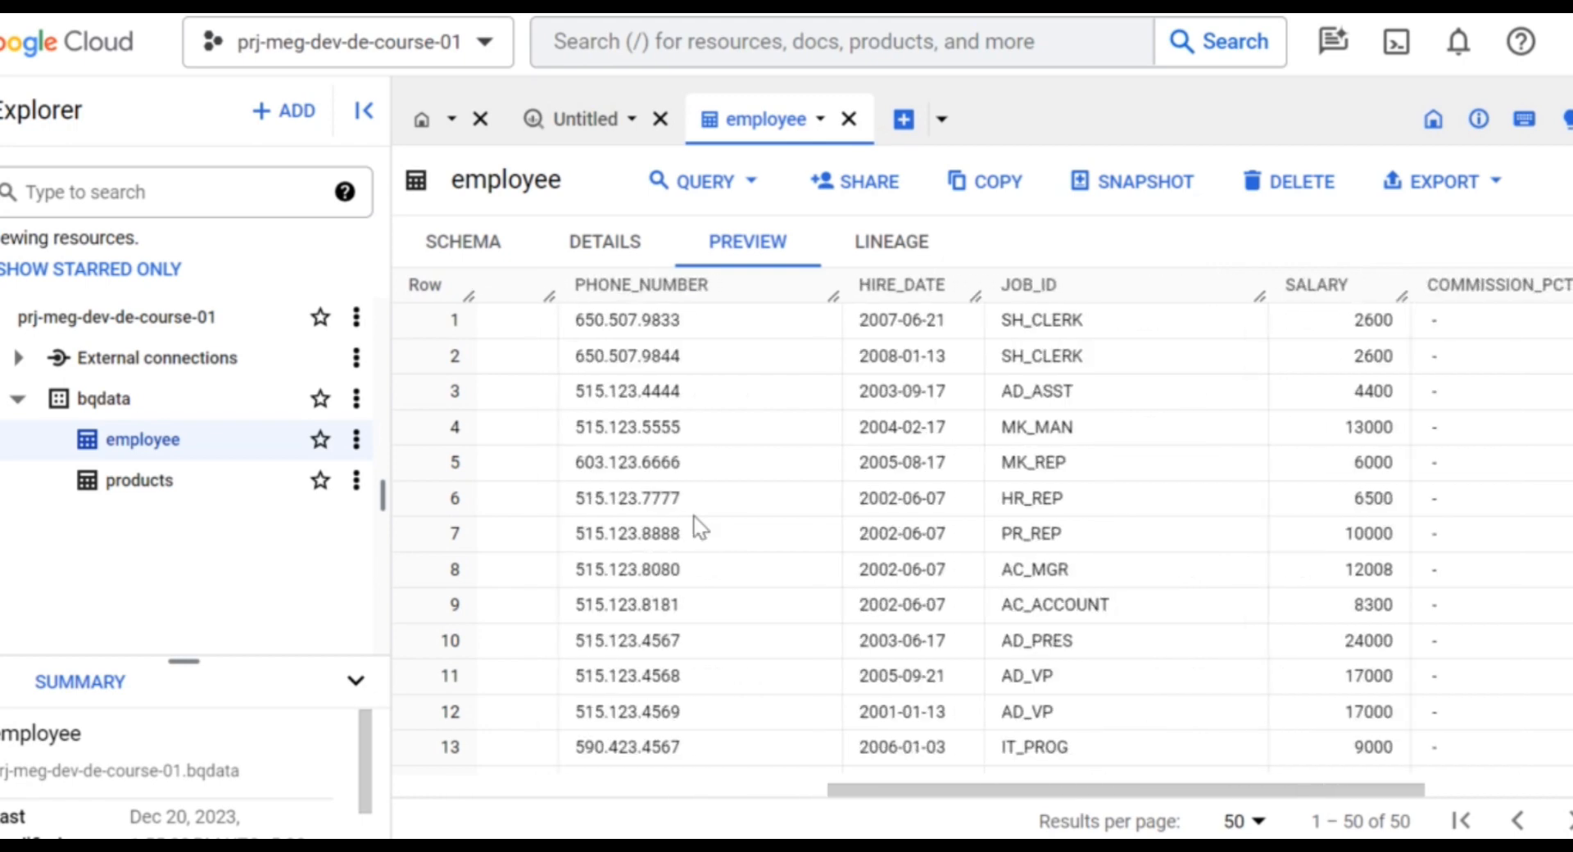
scroll(695, 525, "left", 20)
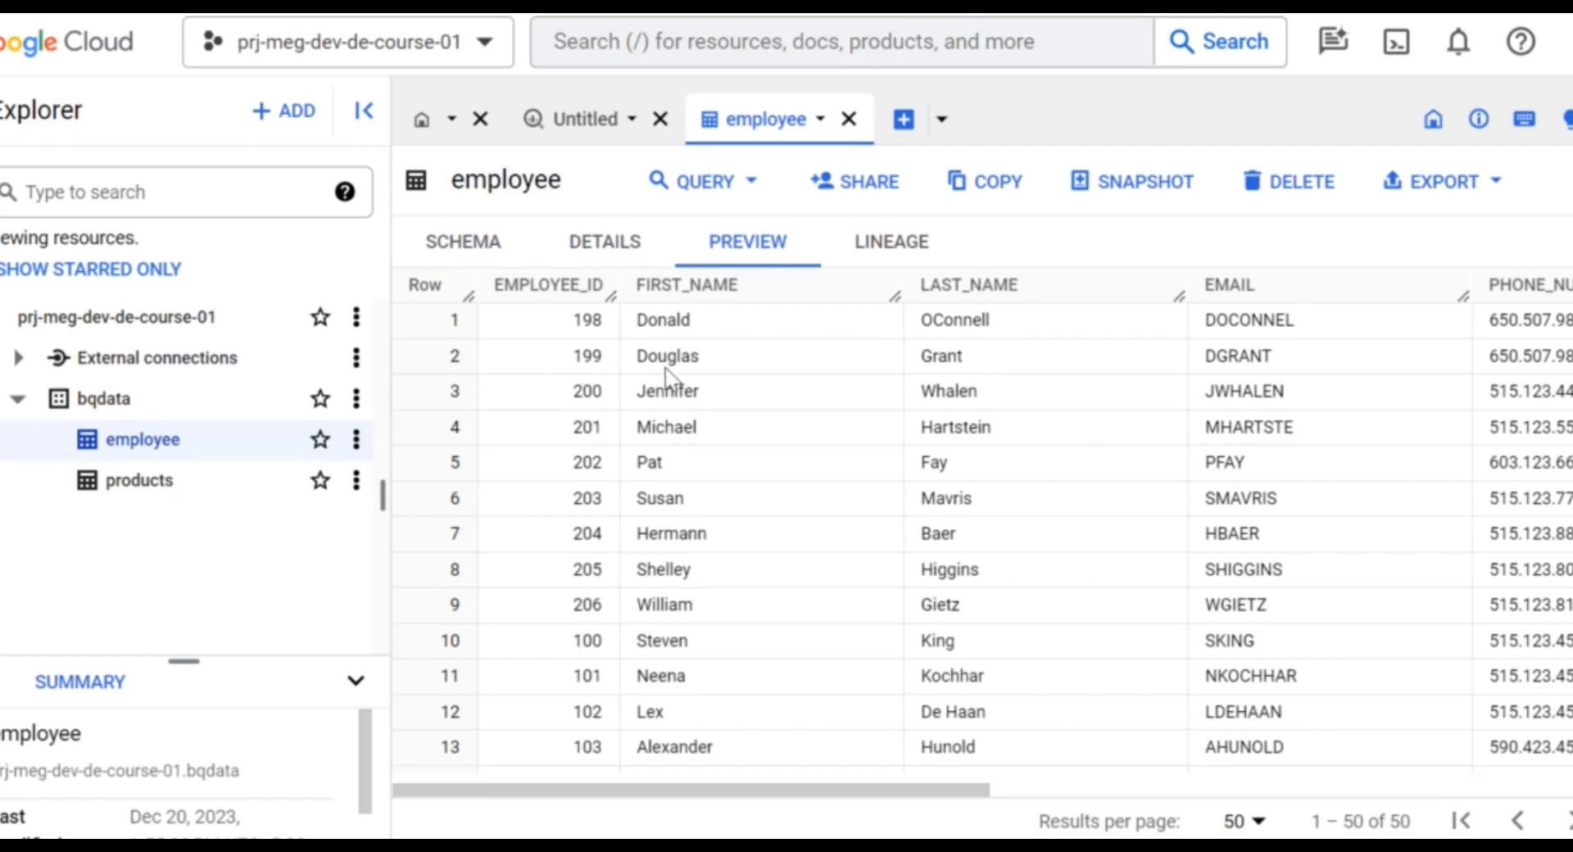
Create a new query on the employee table in its own tab, selecting EMPLOYEE_ID, FIRST_NAME, LAST_NAME and EMAIL
left_click(719, 183)
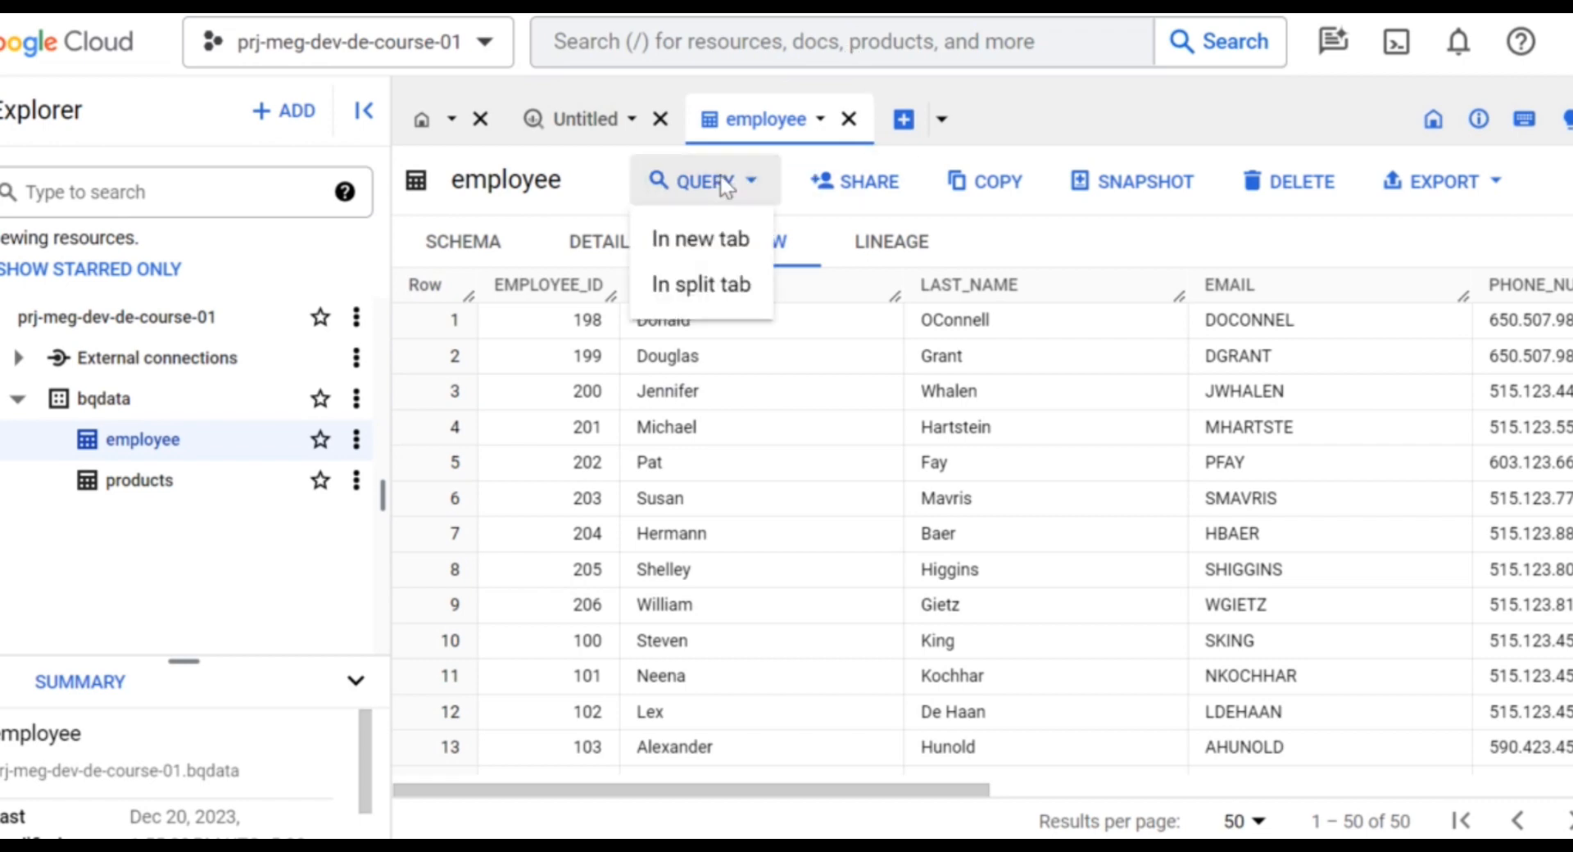
left_click(705, 239)
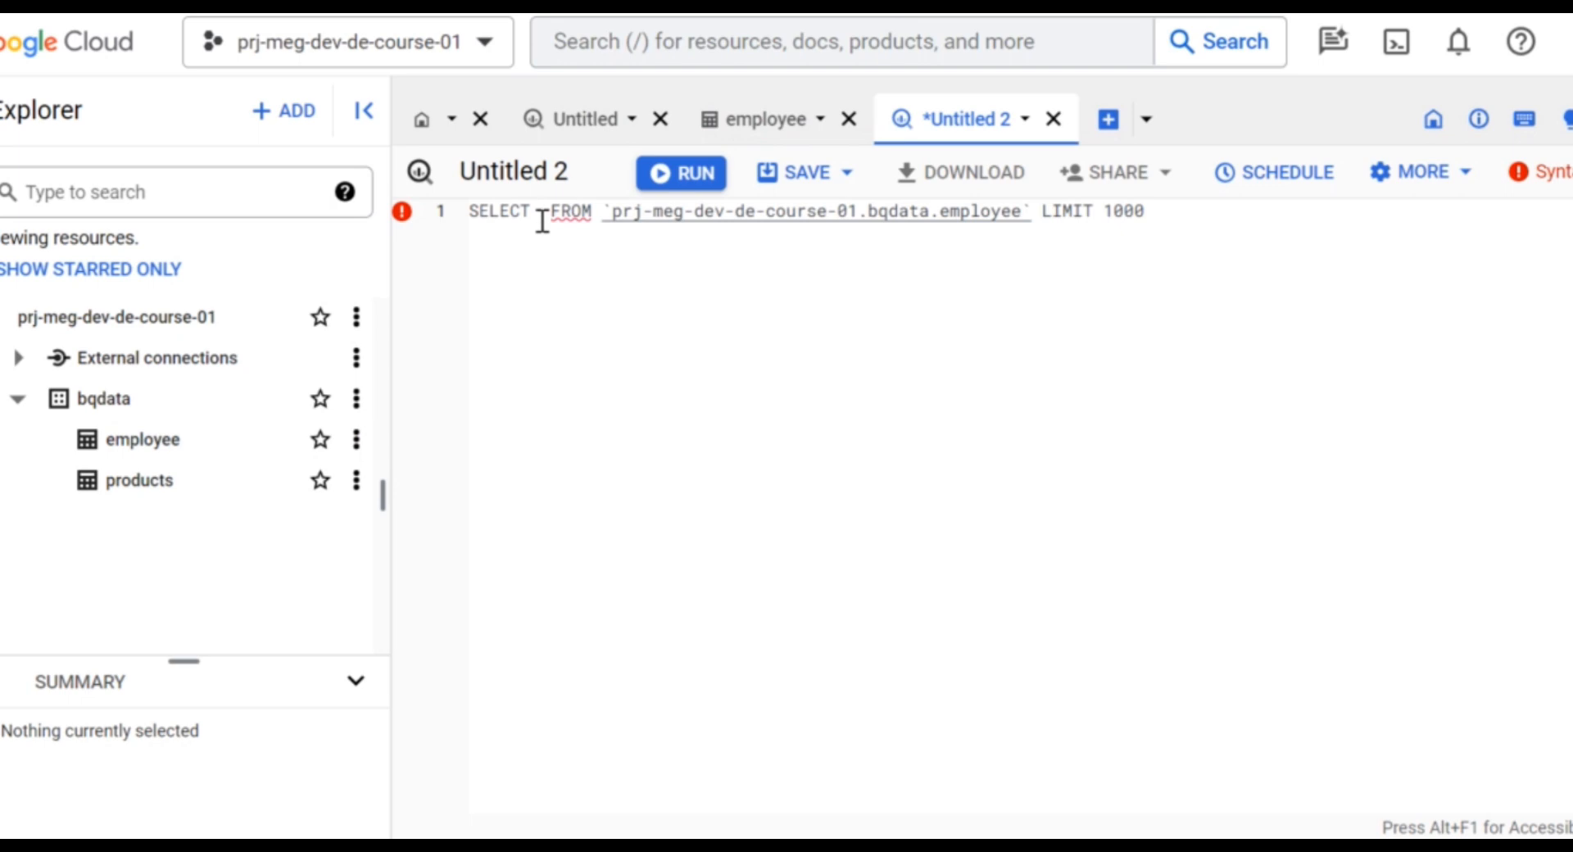
type("EMPLOYEE_I")
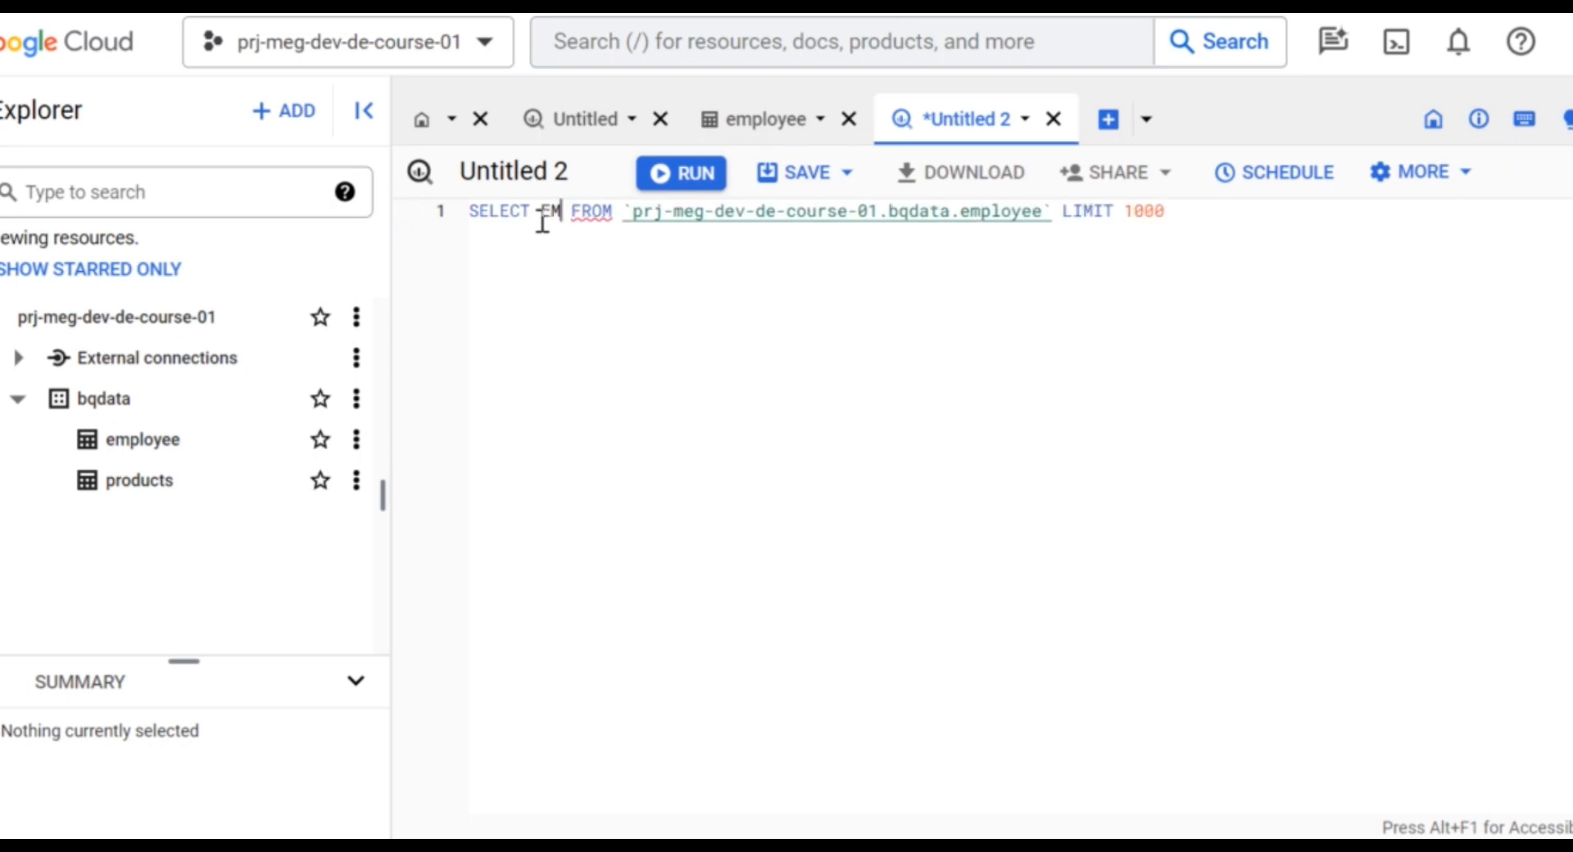
type("D,")
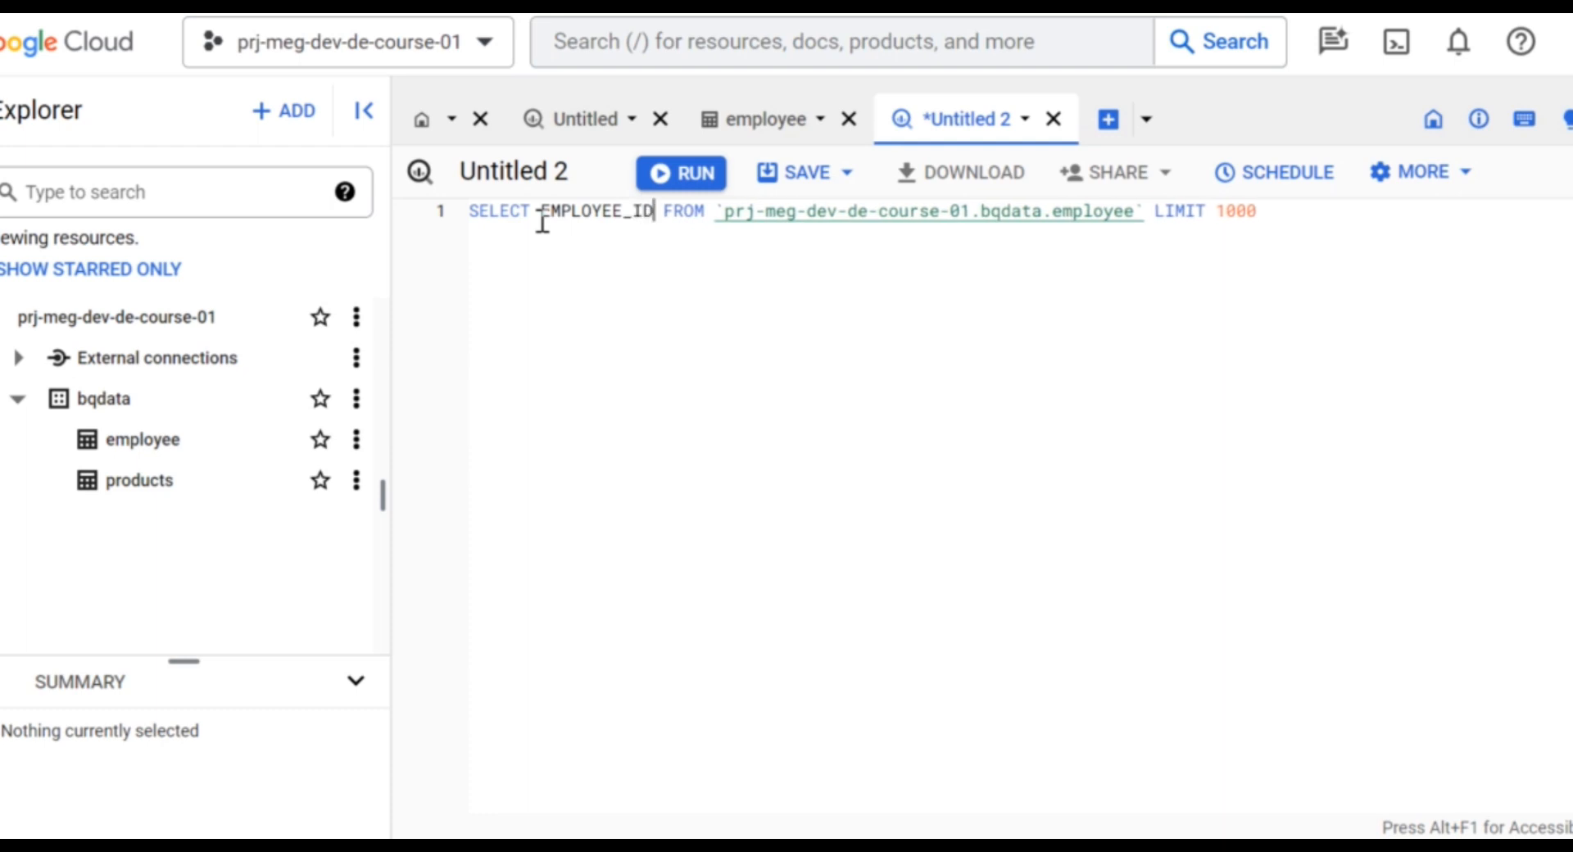
type("FIRST")
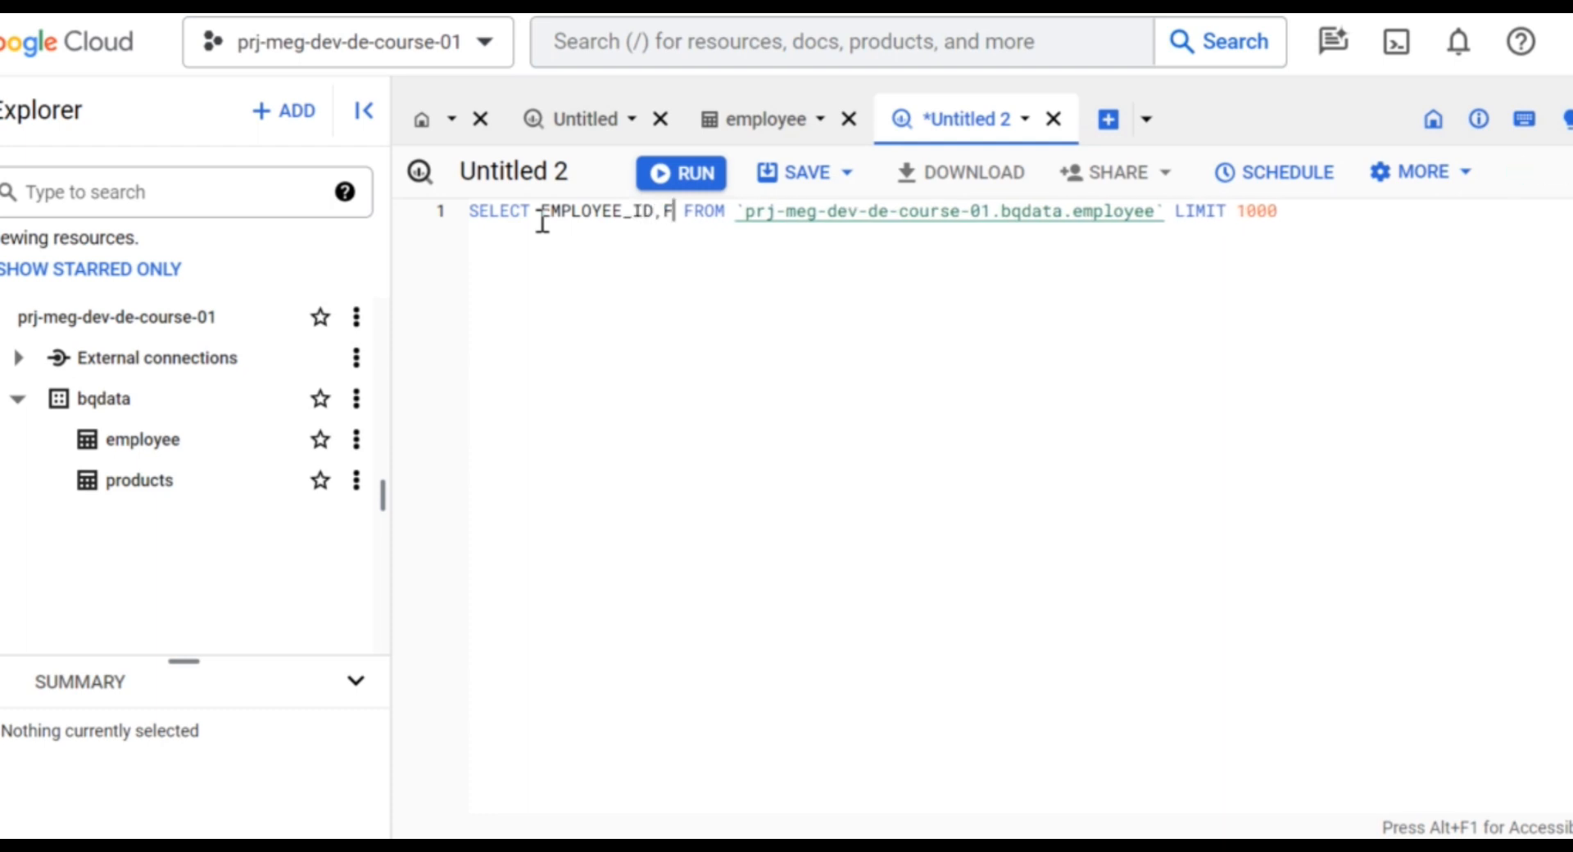
type("_NAM")
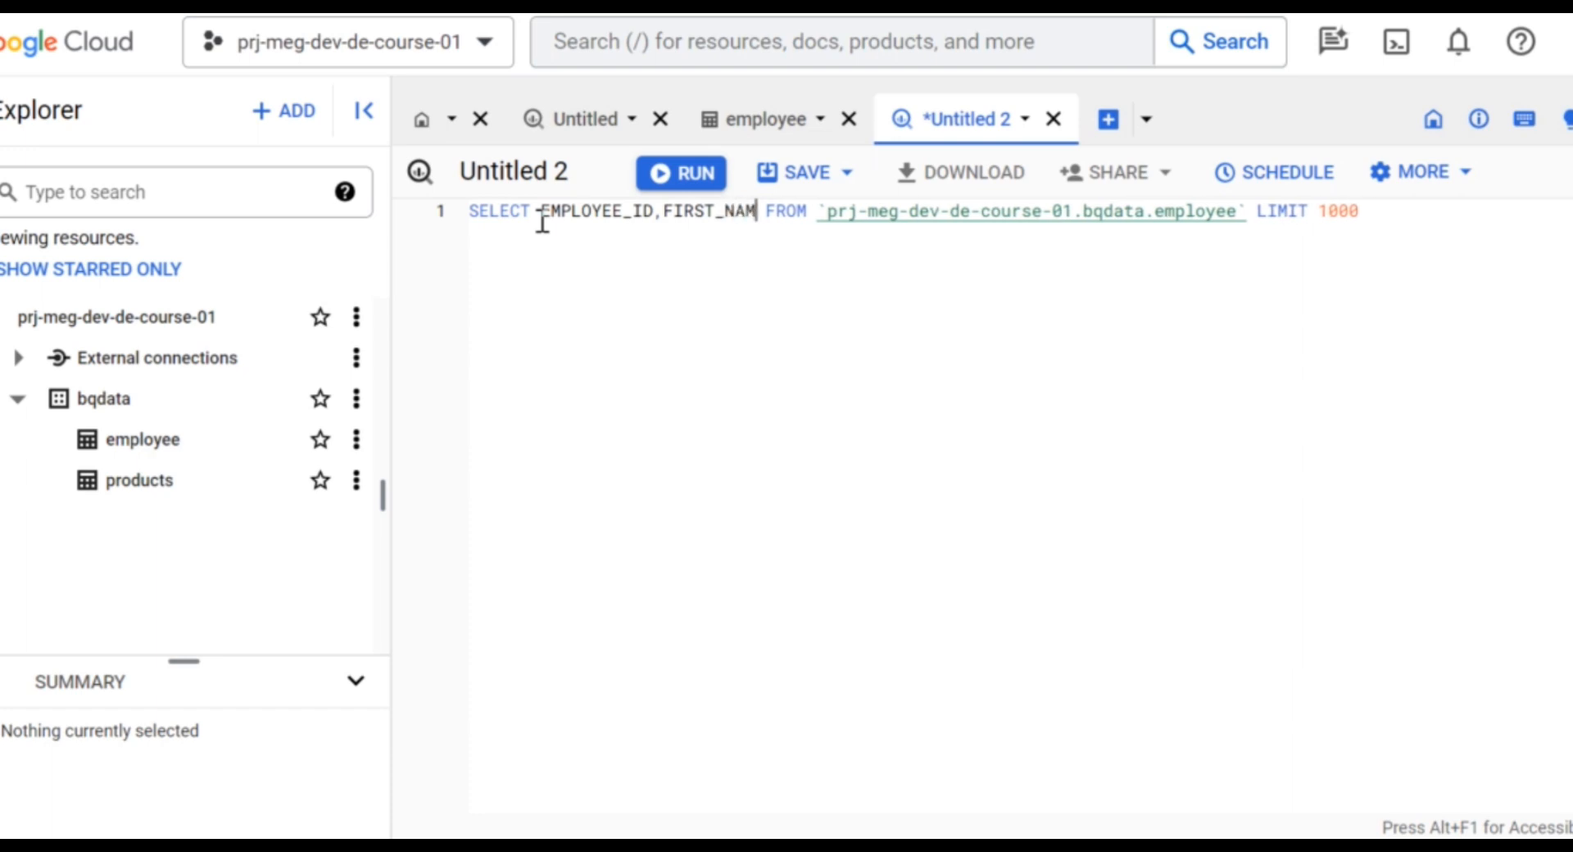
type("E,L")
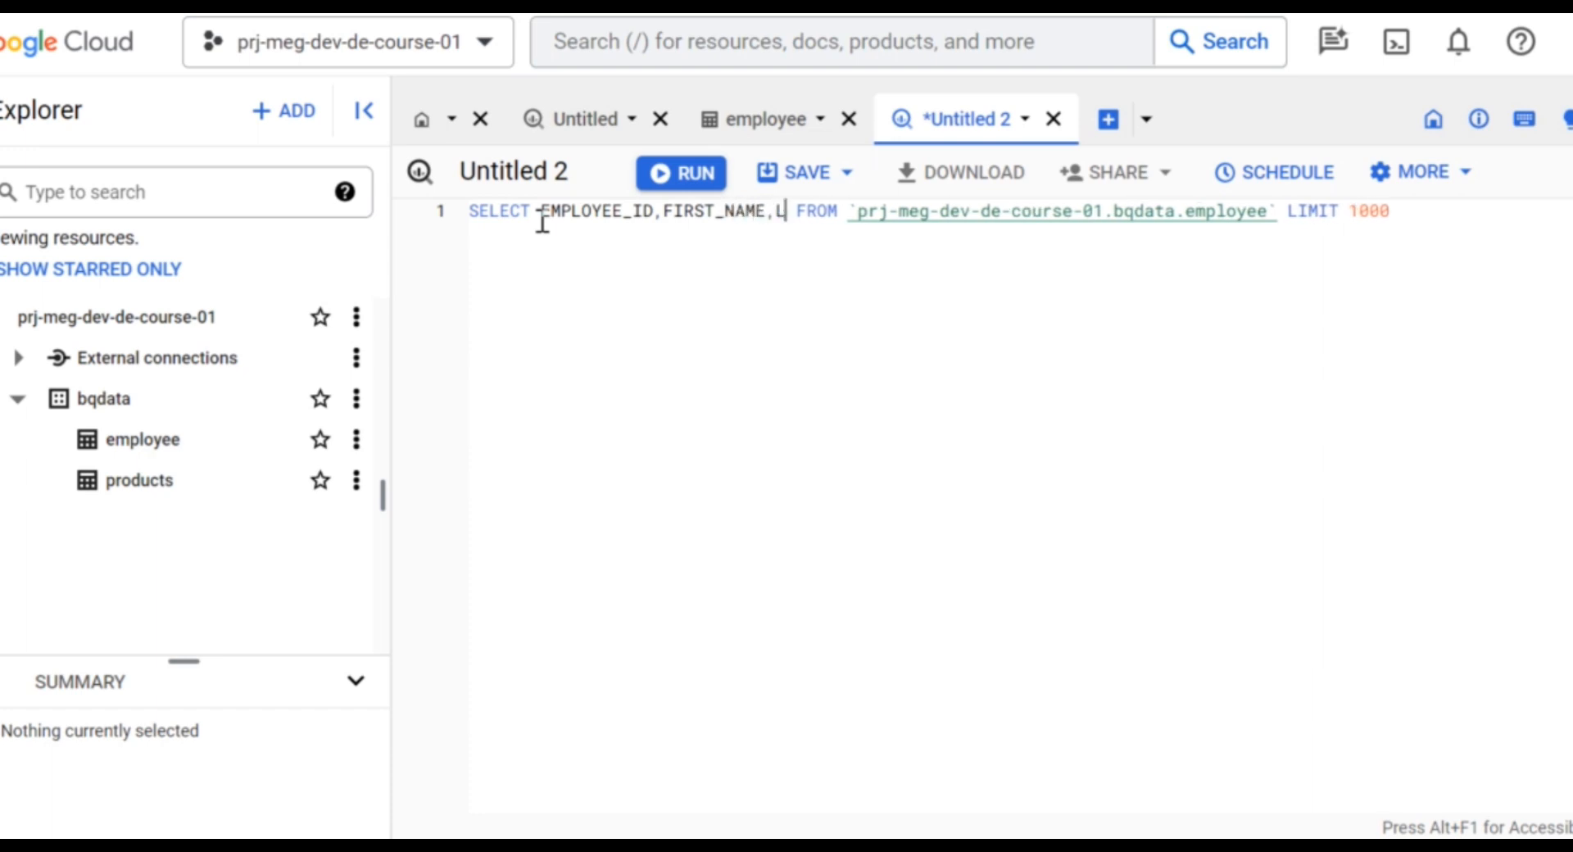
type("AST")
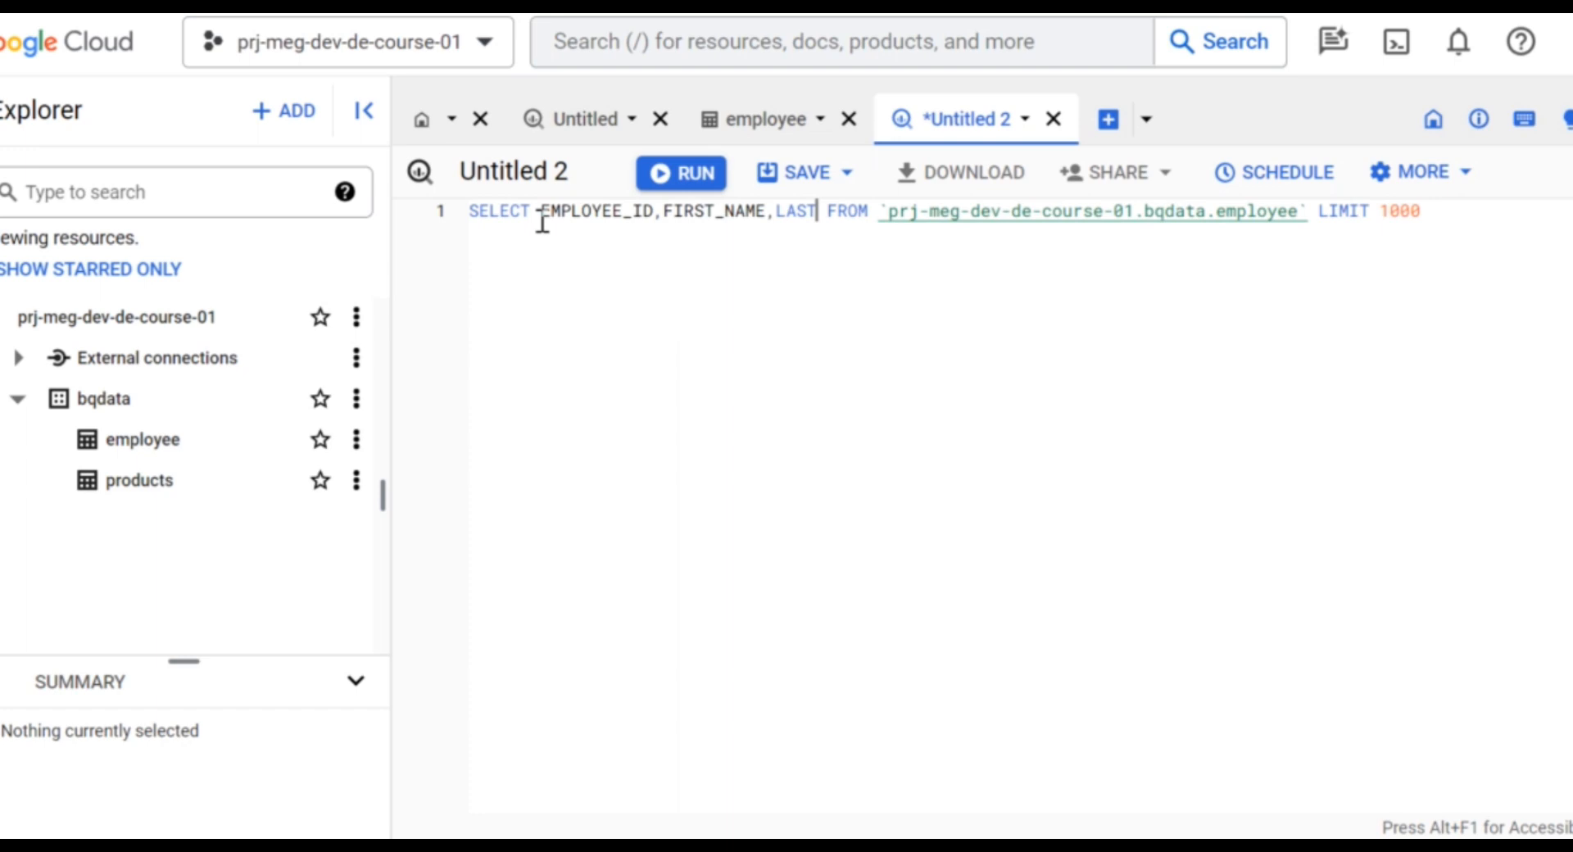
type("_NAME,EMAIL")
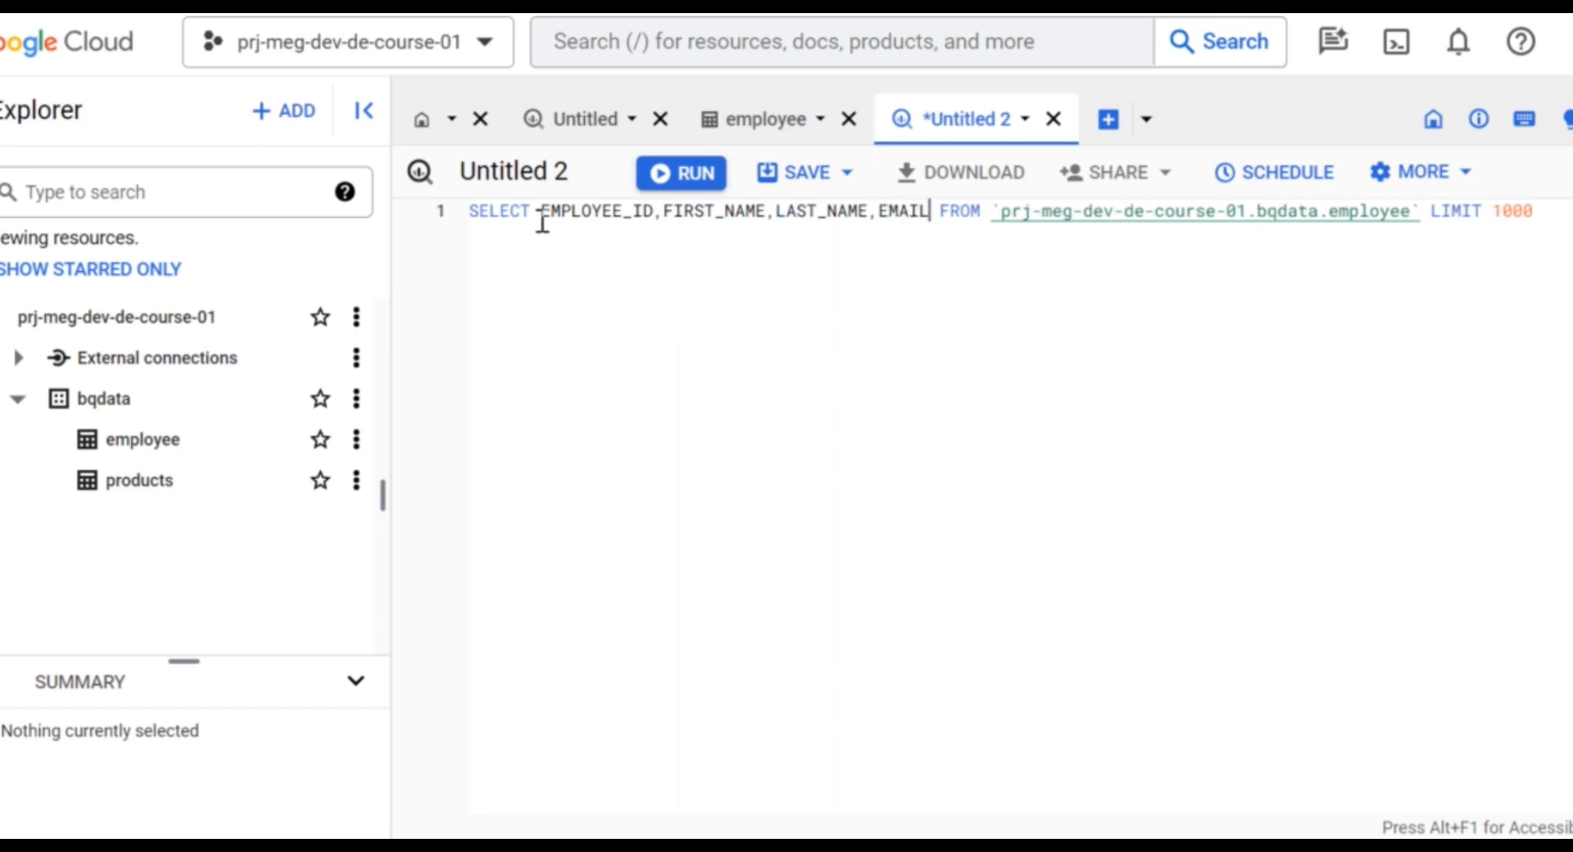
Replace the query's LIMIT clause with the filter where HIRE_DATE='2005-08-17' and run it
key("Right")
key("Right")
key("Right")
key("Right")
key("Right")
key("Right")
key("Right")
key("Right")
key("Right")
key("Right")
key("Right")
key("Right")
key("Right")
key("Right")
key("Right")
key("Right")
key("Right")
key("Right")
key("Right")
key("Right")
key("Right")
key("Right")
key("Right")
key("Right")
key("Right")
key("Right")
key("Right")
key("Right")
key("Right")
key("Right")
key("Right")
key("Right")
key("Right")
key("Right")
key("Right")
key("Right")
key("Right")
key("Right")
key("Right")
key("Right")
key("Right")
key("Right")
key("BackSpace")
key("BackSpace")
key("BackSpace")
key("BackSpace")
key("BackSpace")
key("BackSpace")
key("BackSpace")
key("BackSpace")
key("BackSpace")
key("BackSpace")
type("where")
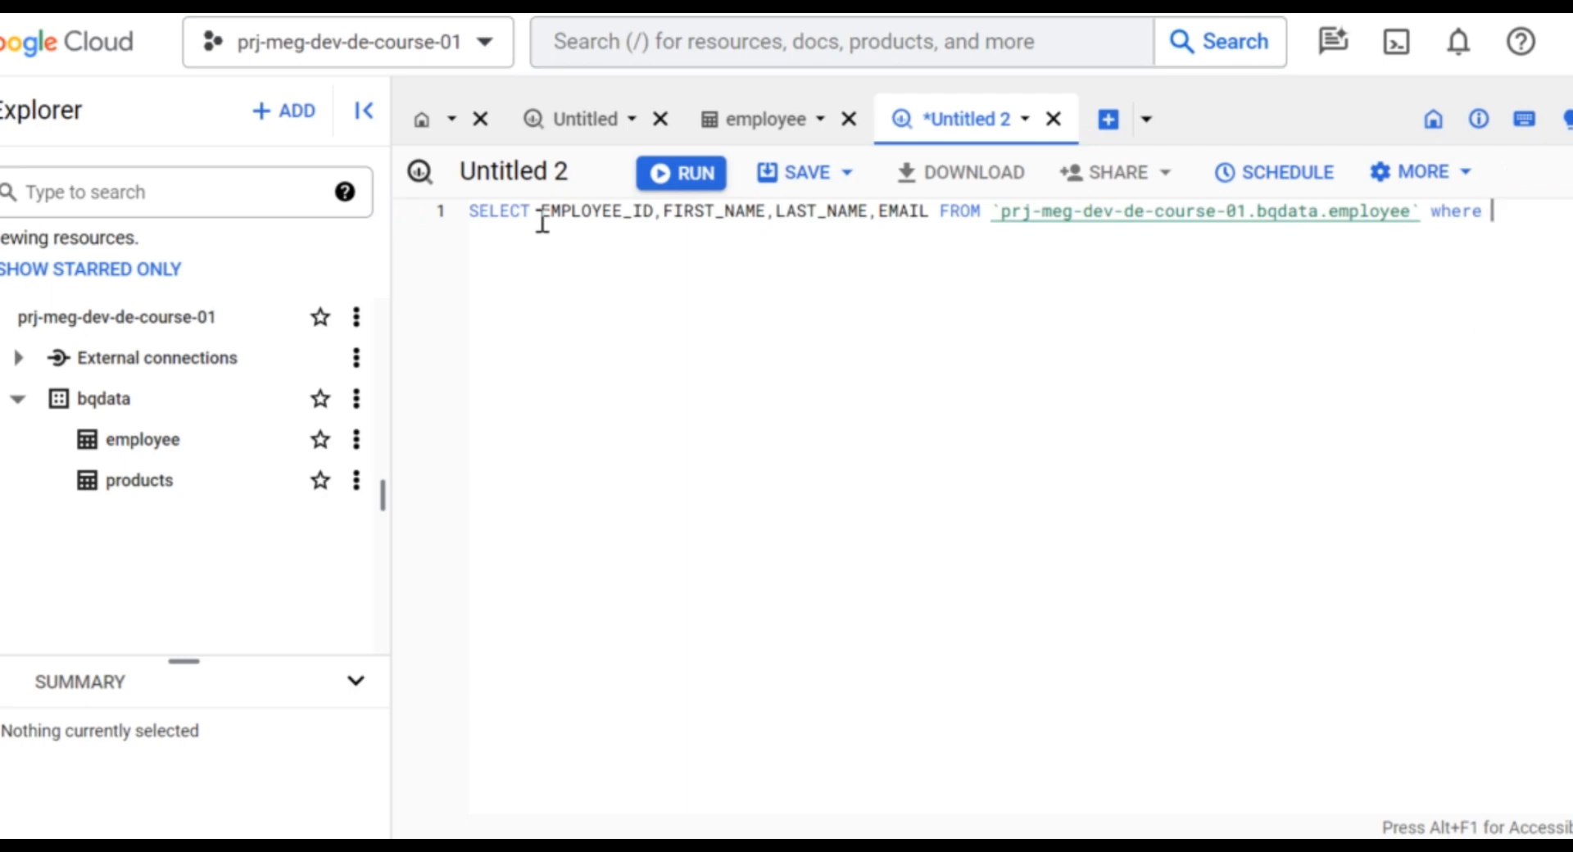
type(" HIRE_")
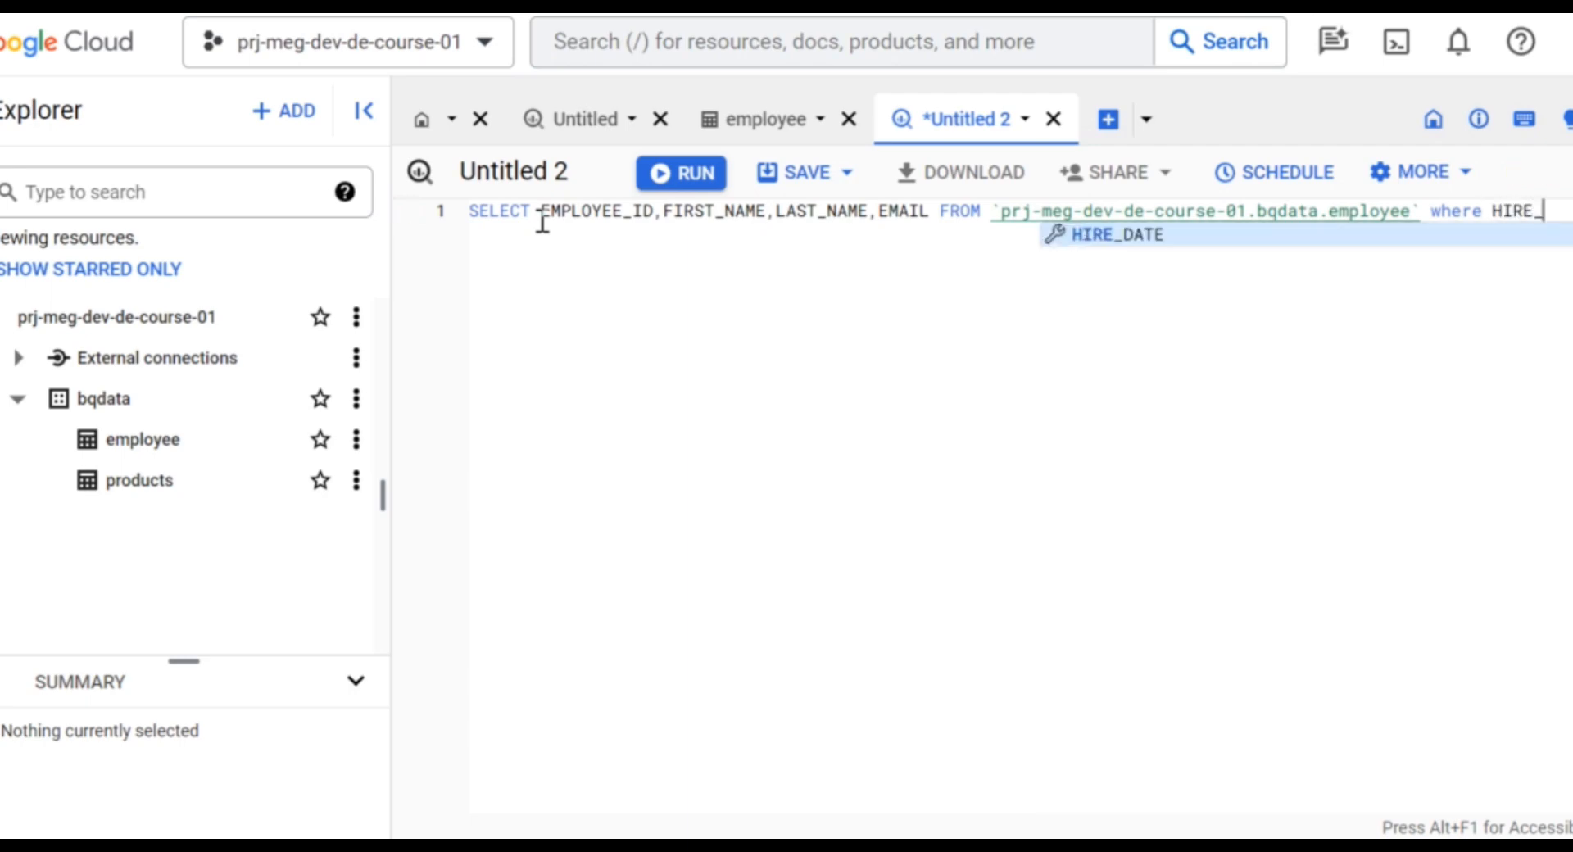
type("DAT")
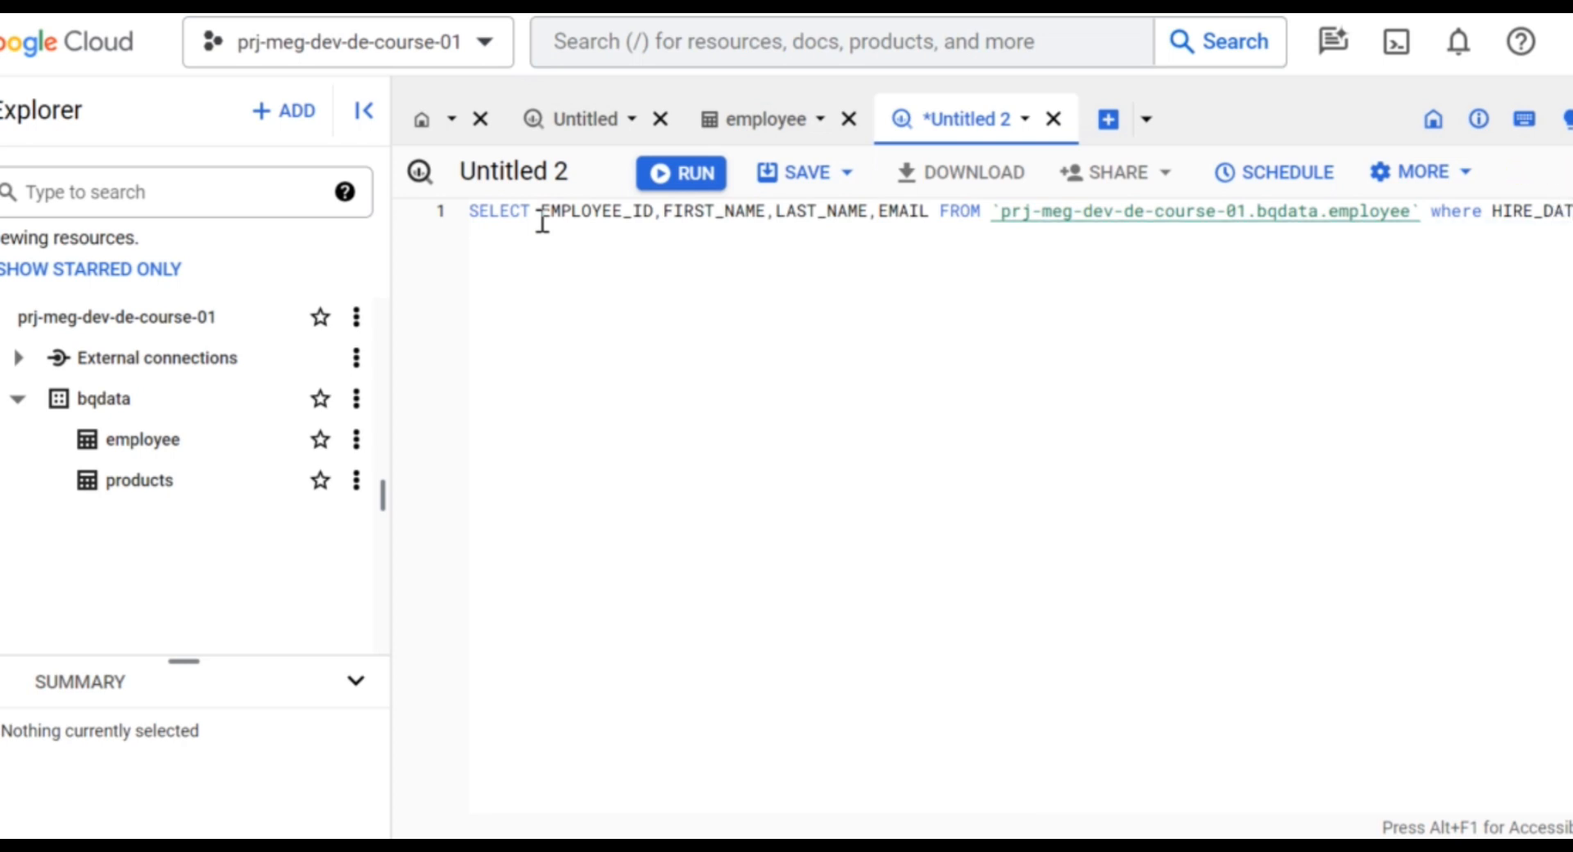
type(" ='2005-0")
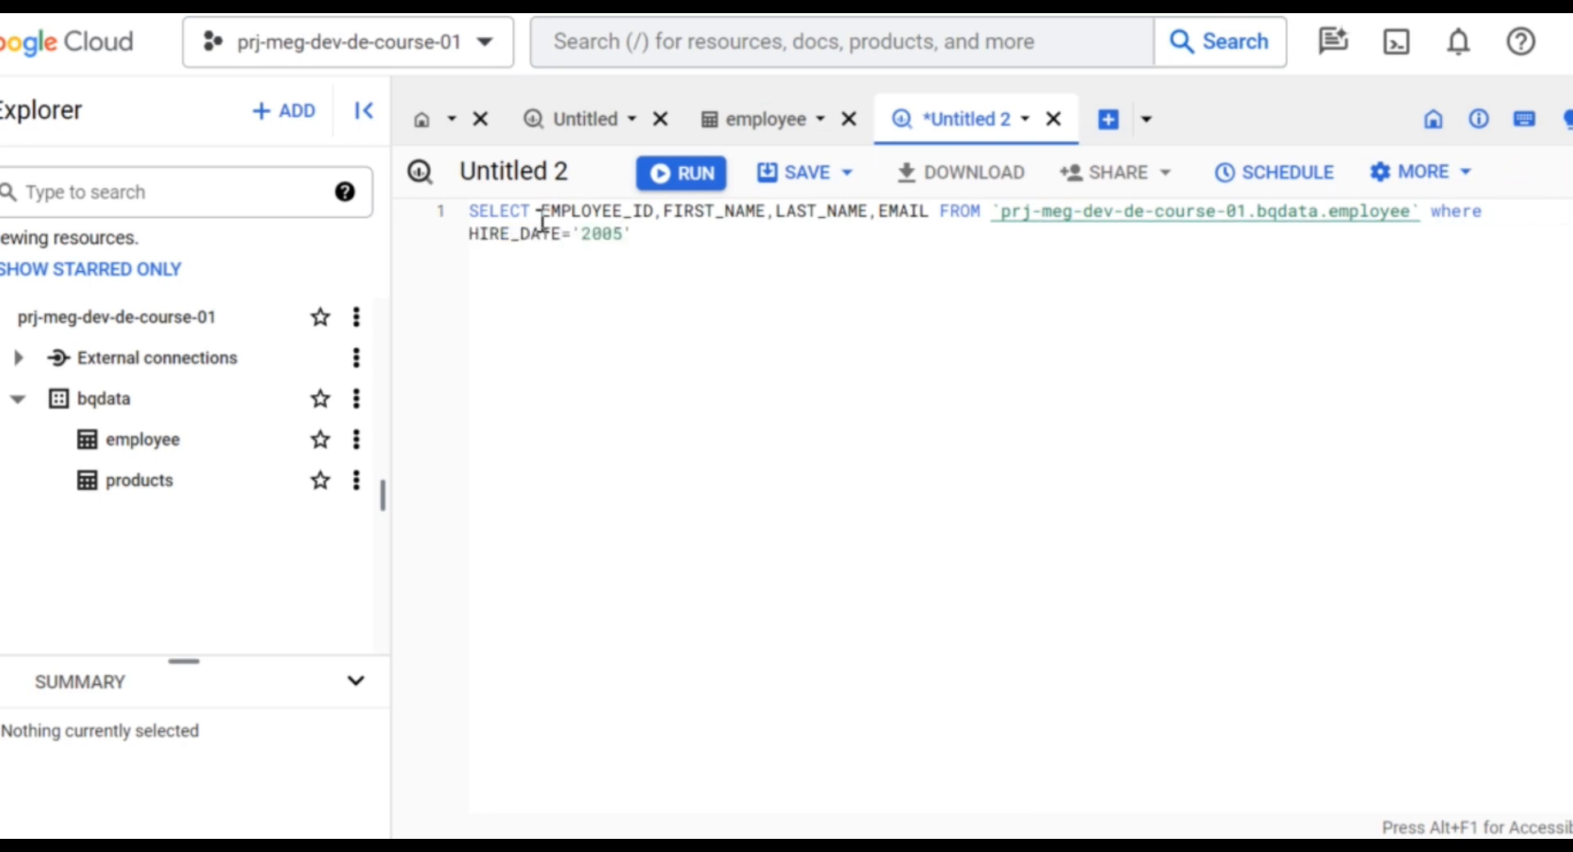
type("8-17")
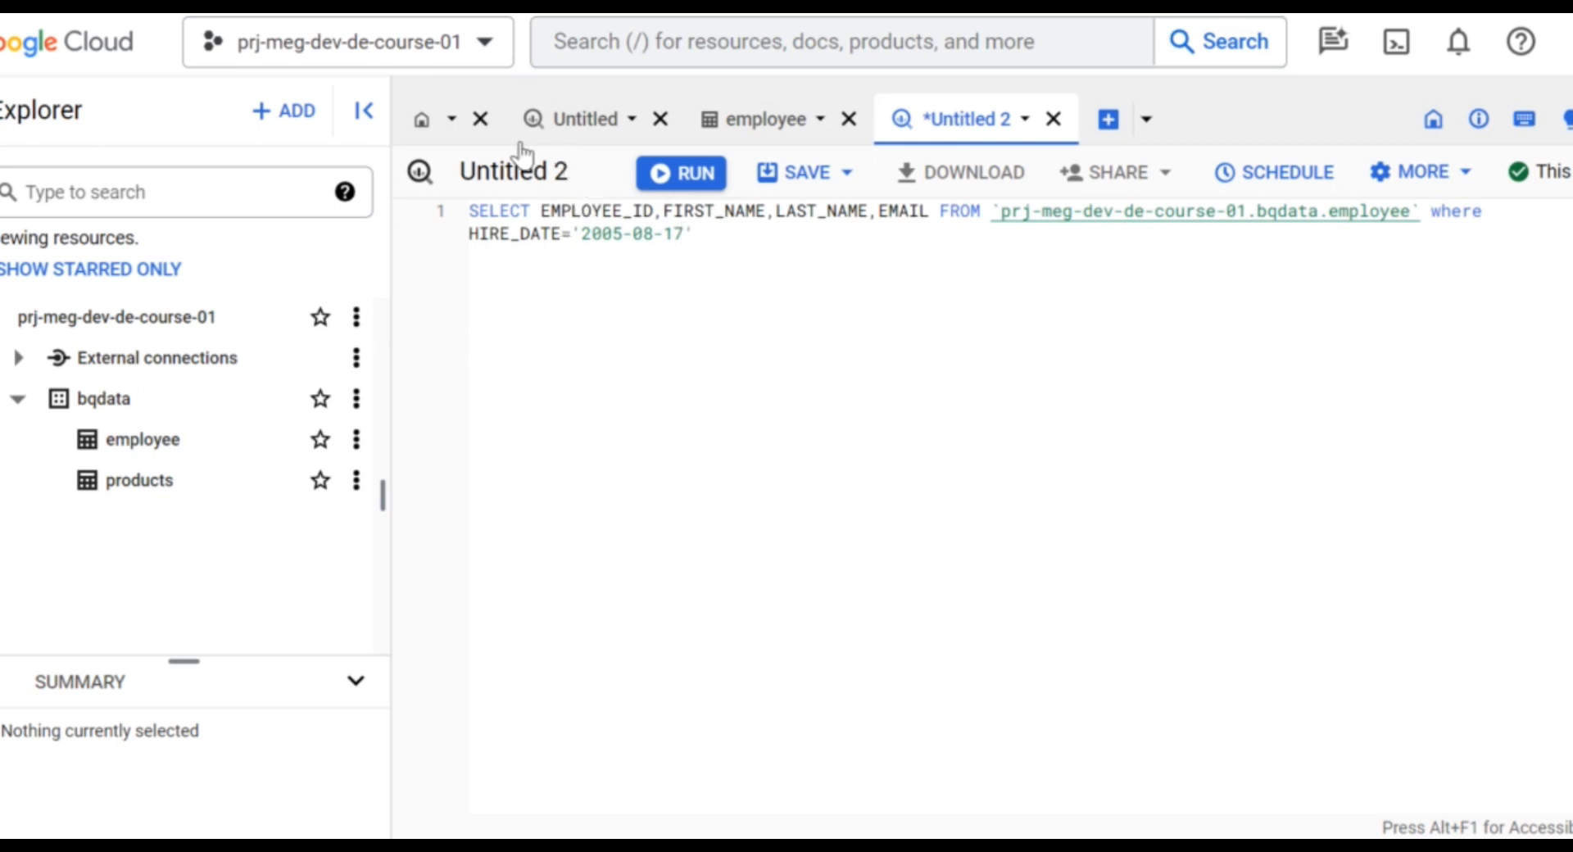
left_click(669, 180)
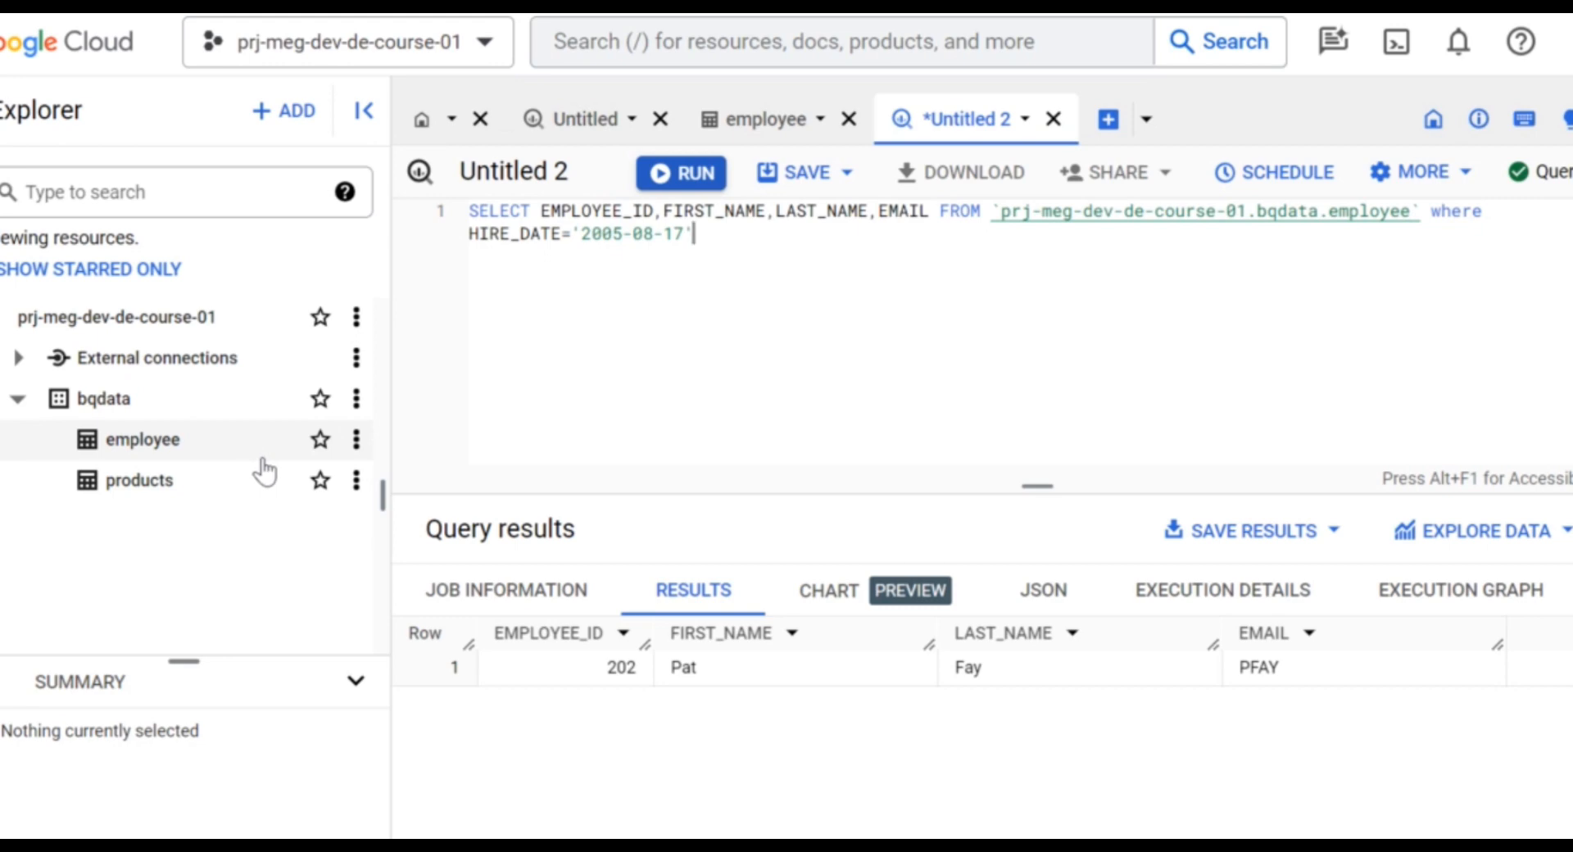
Start a new table in the bqdata dataset with Upload as source, using the employees CSV file from Downloads
left_click(353, 402)
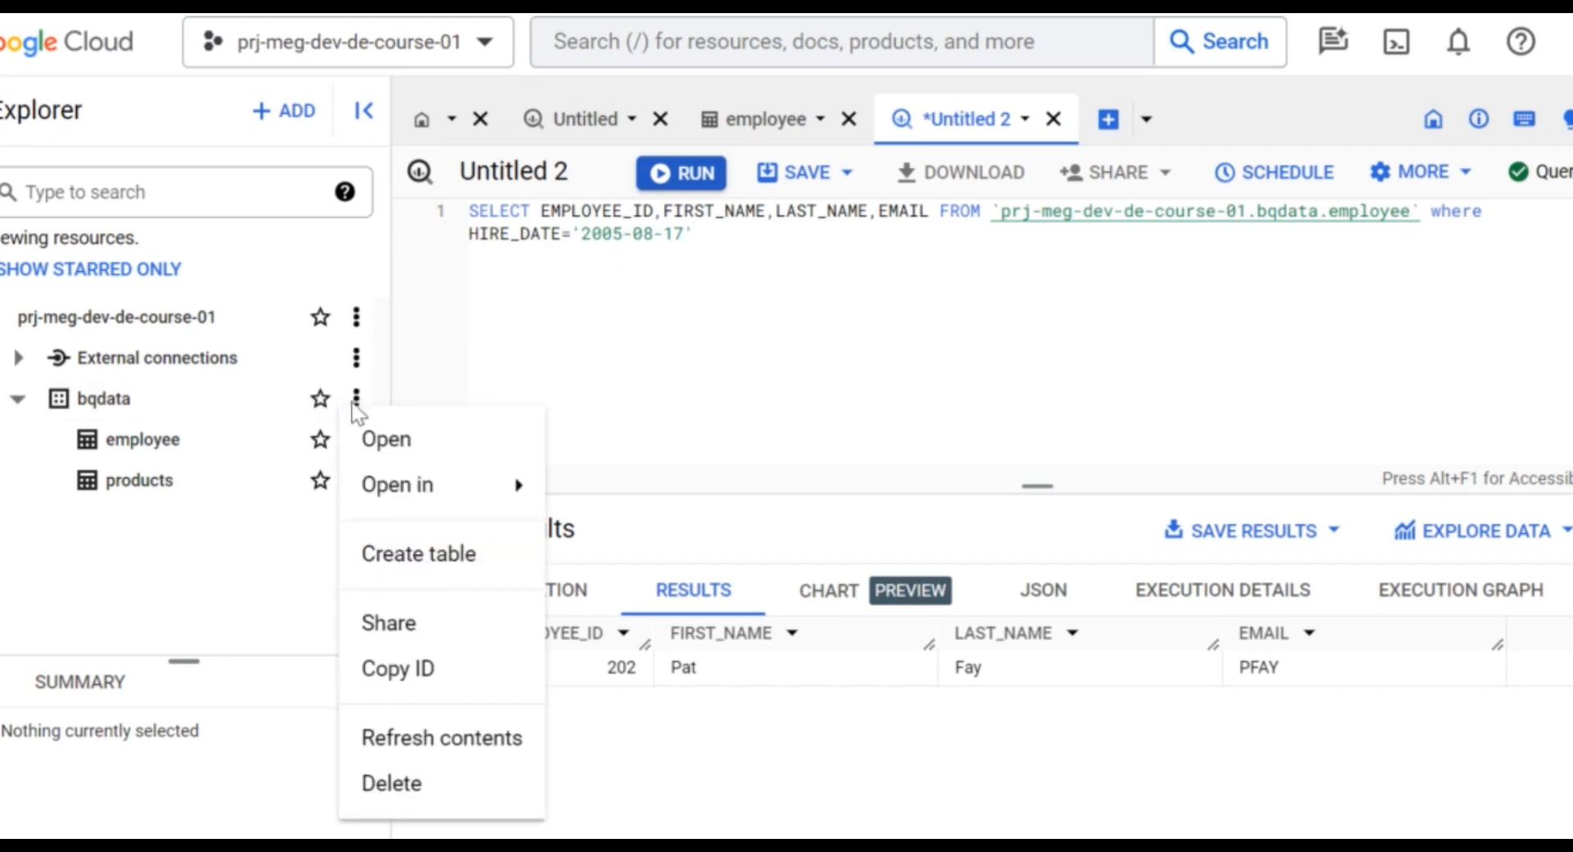
left_click(421, 563)
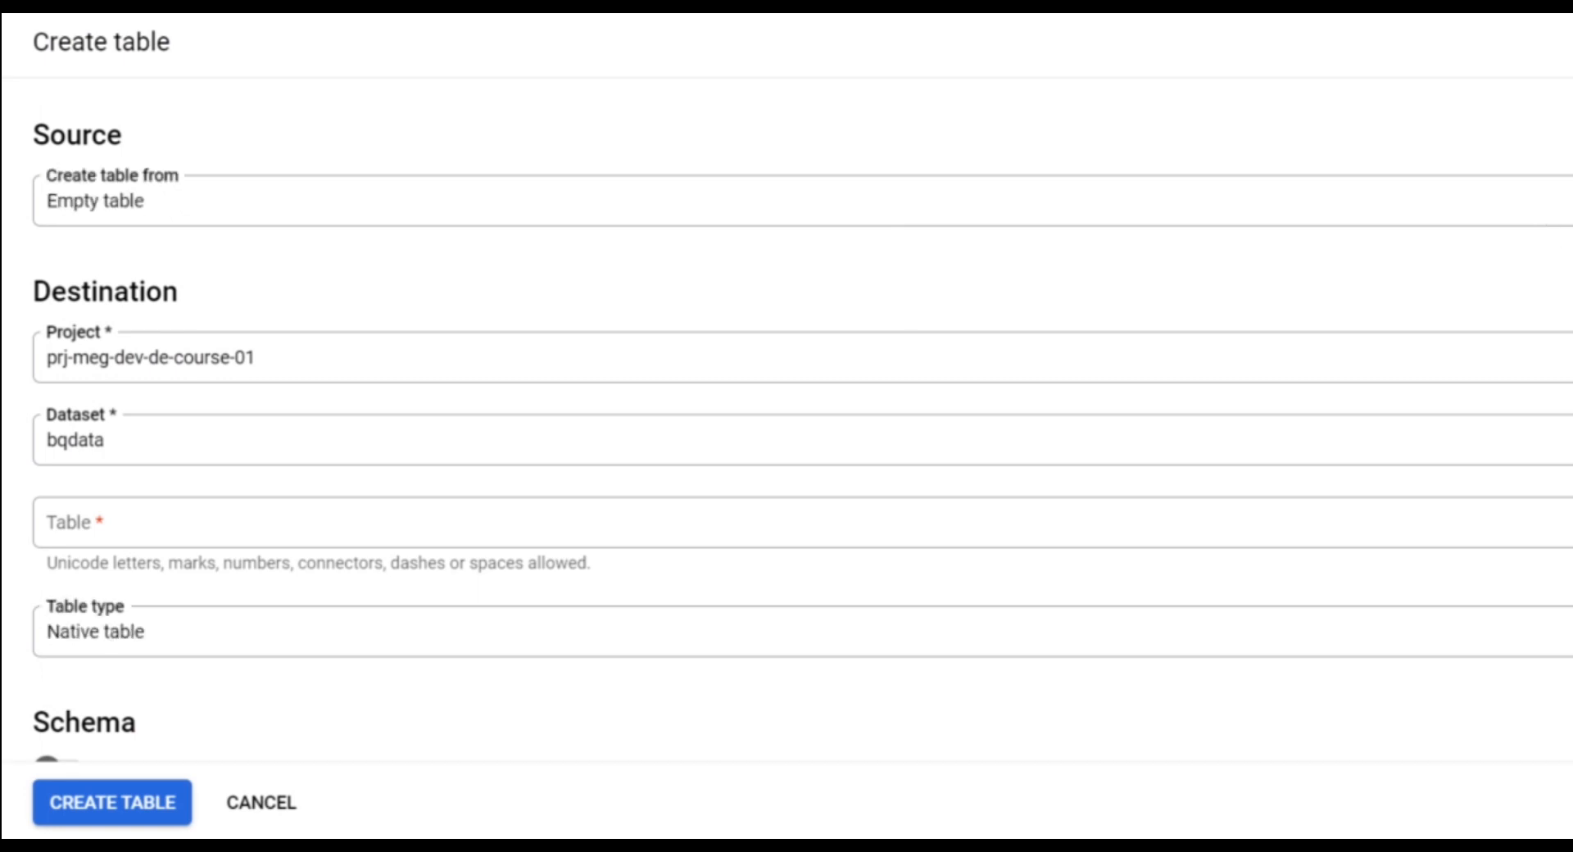
left_click(1024, 205)
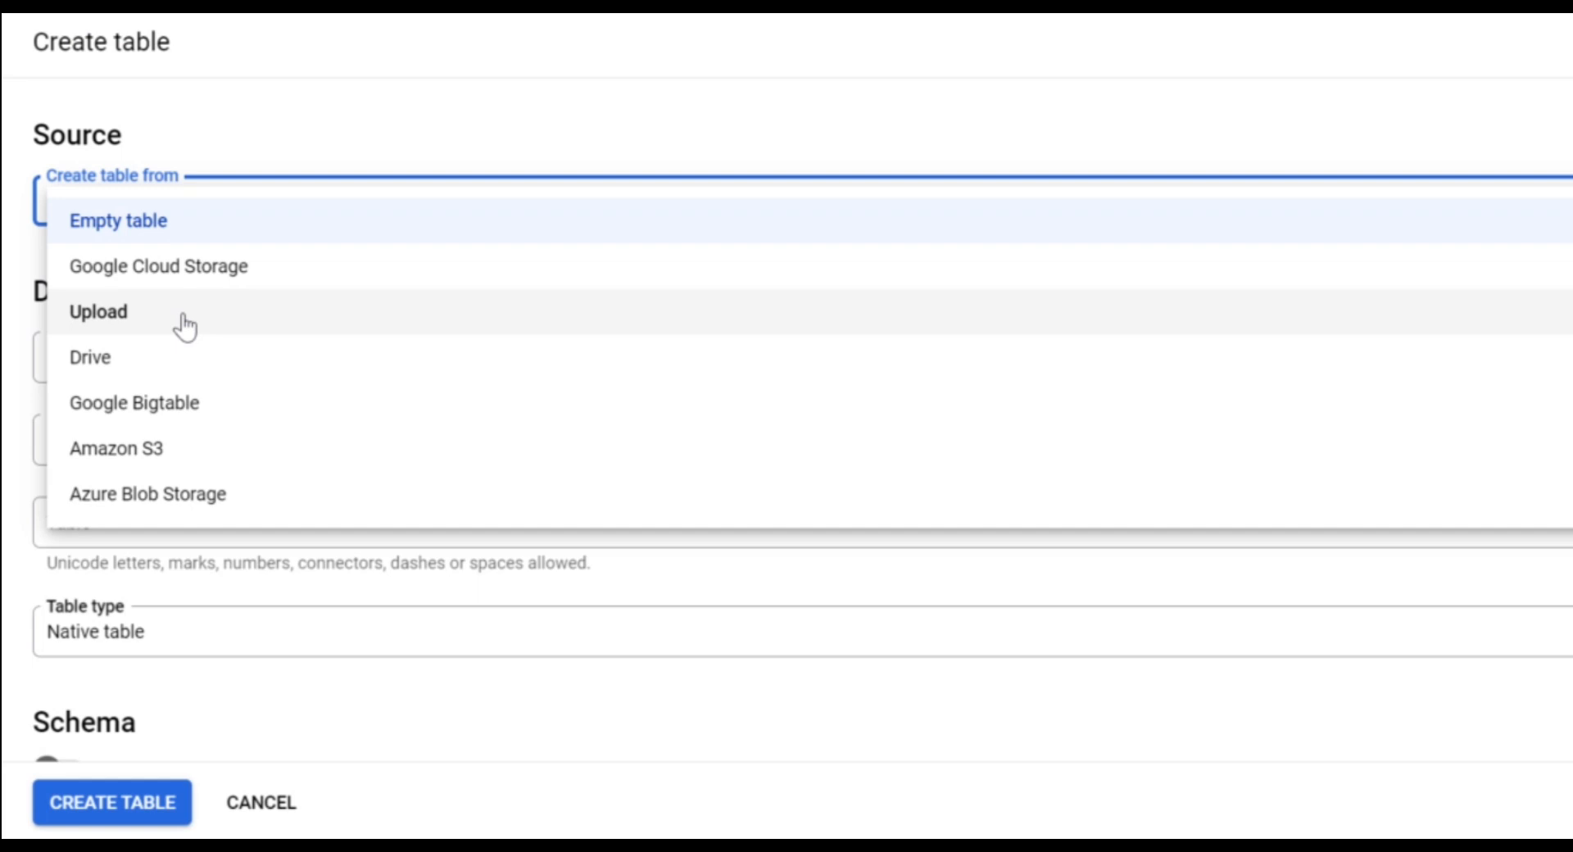
left_click(183, 323)
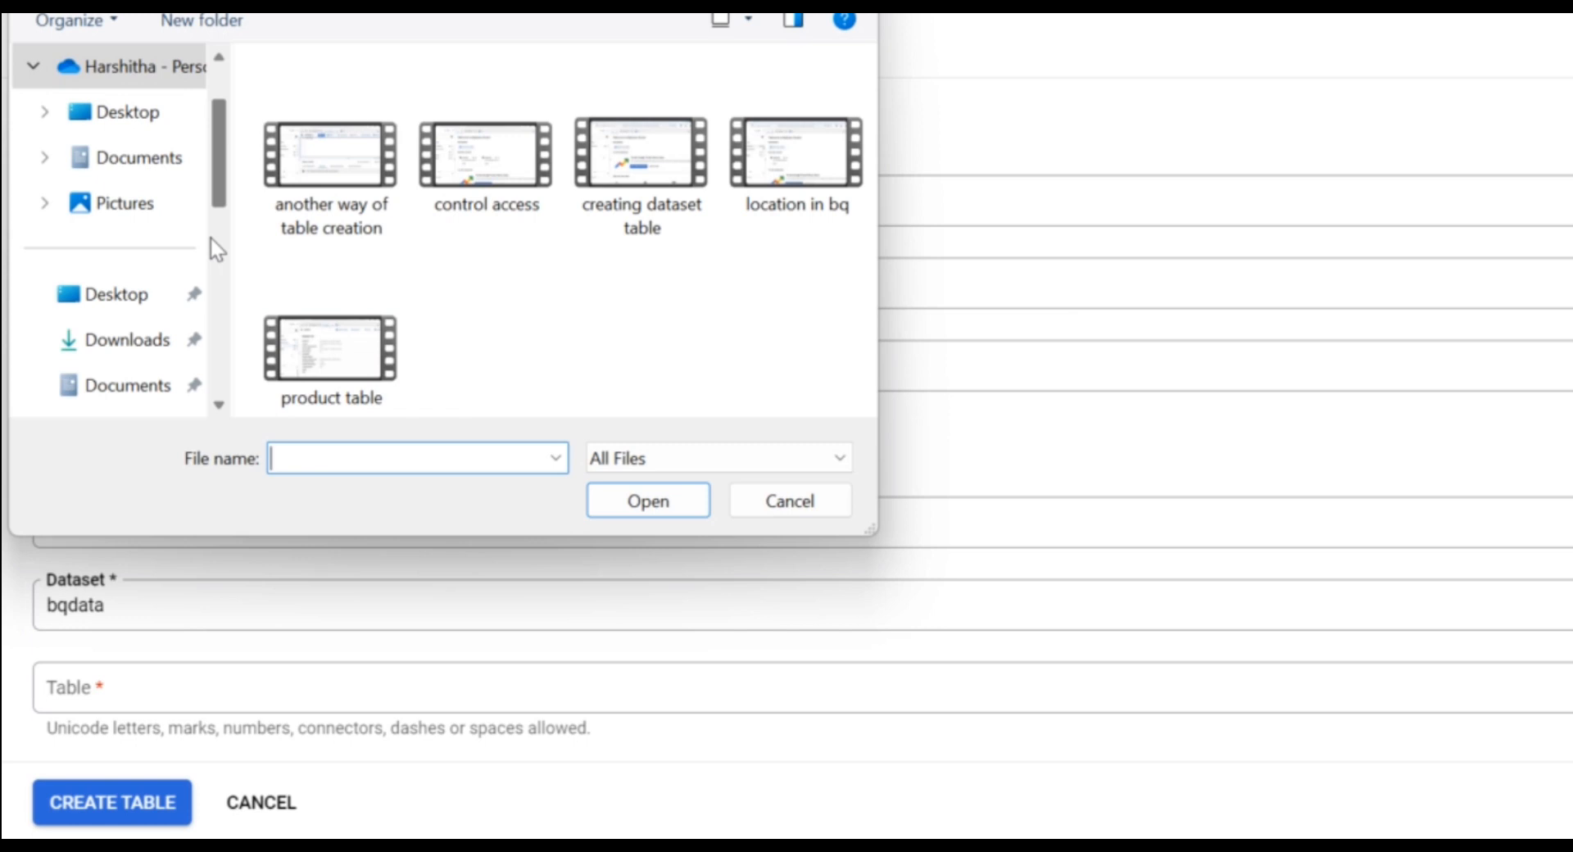
left_click_drag(219, 117, 221, 211)
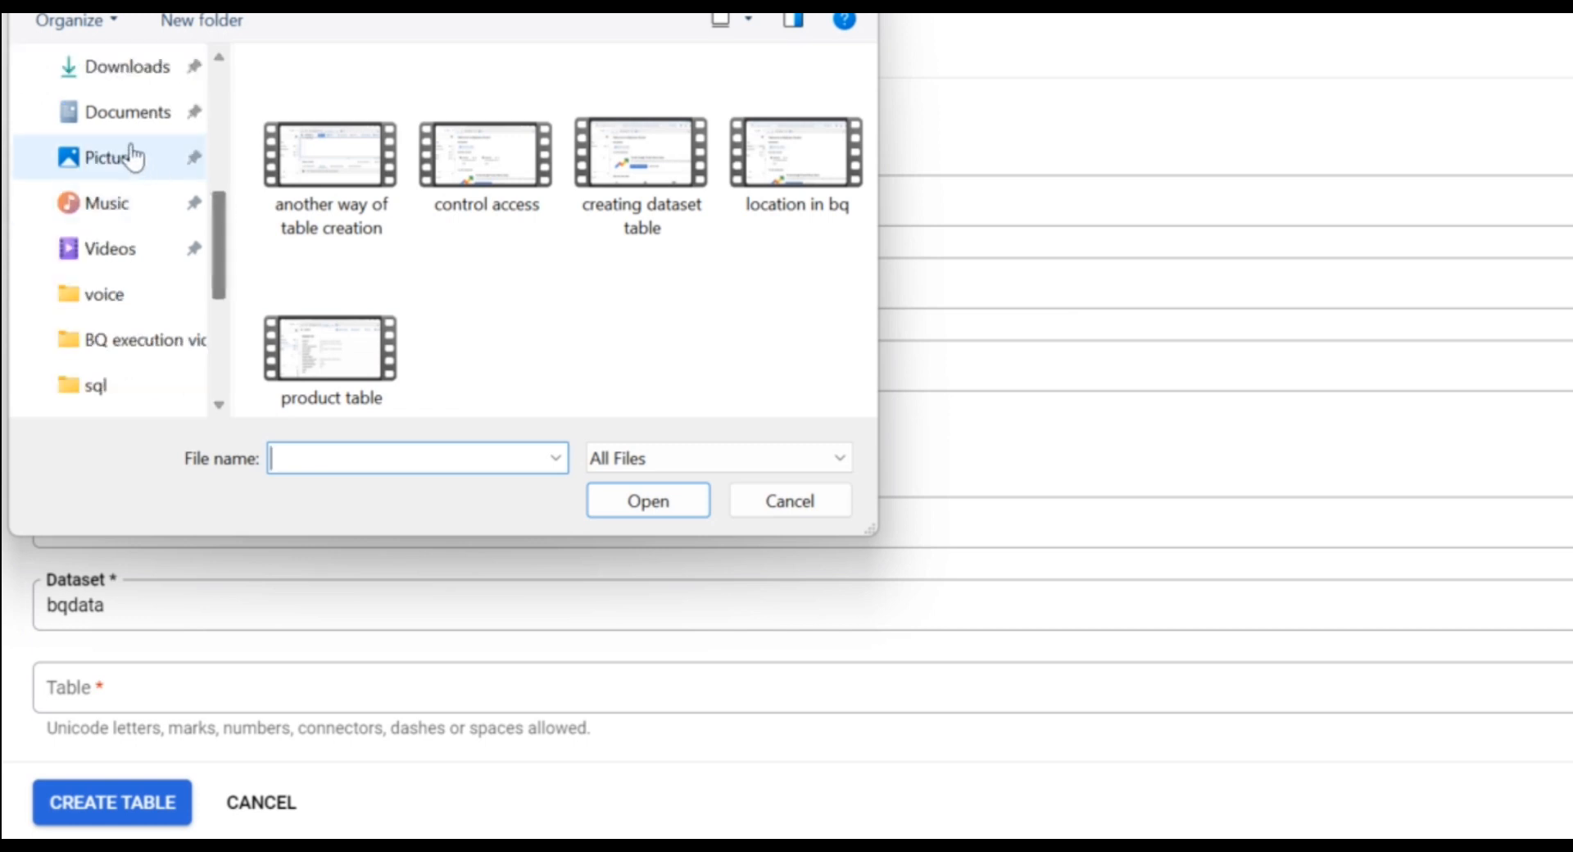
left_click(138, 82)
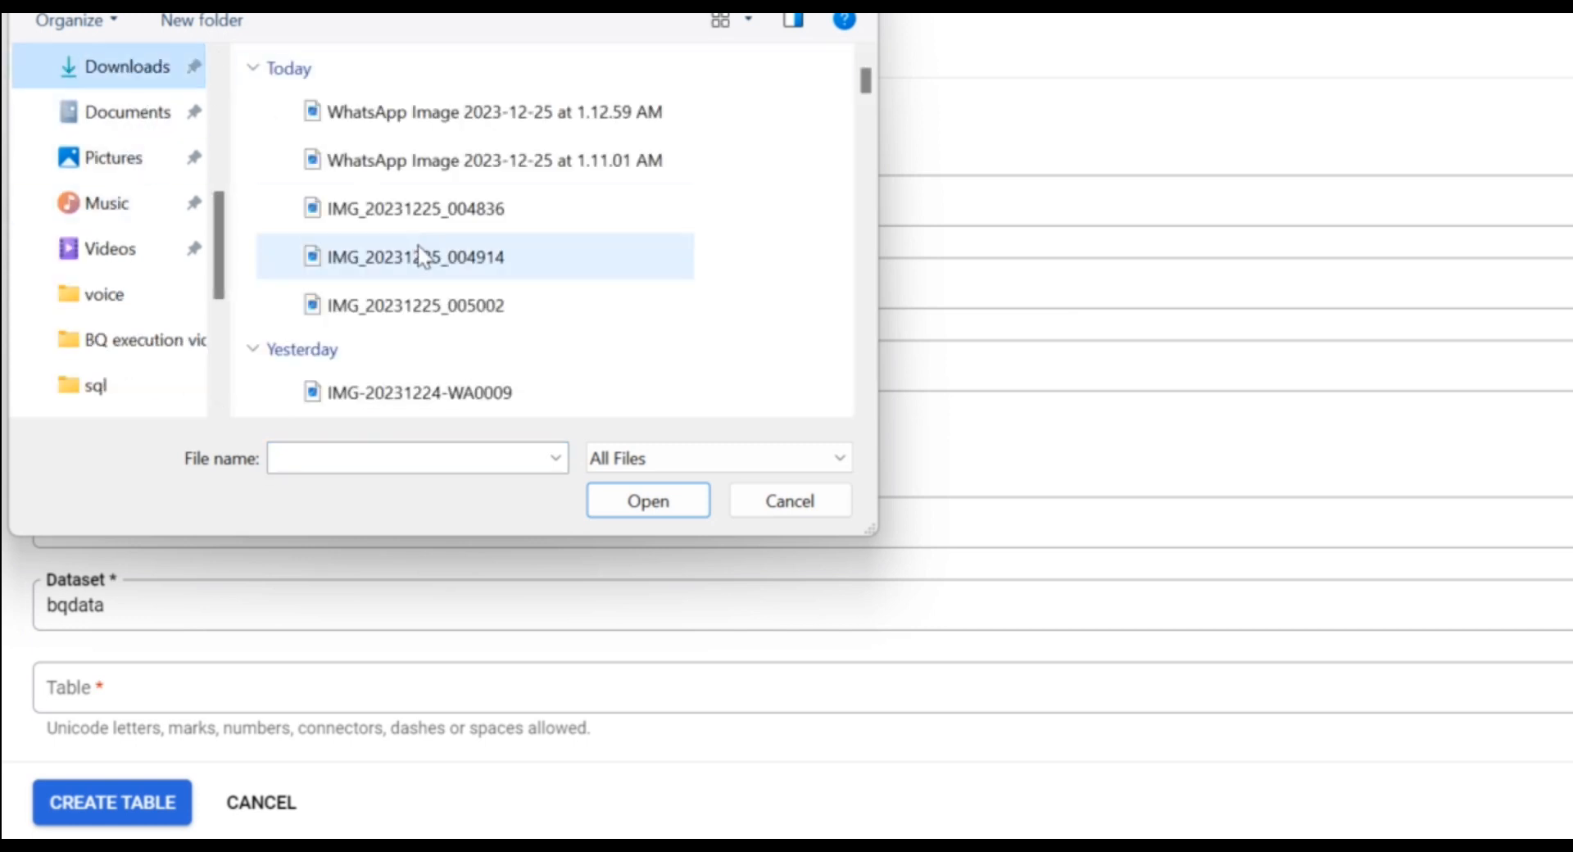
scroll(423, 261, "down", 3)
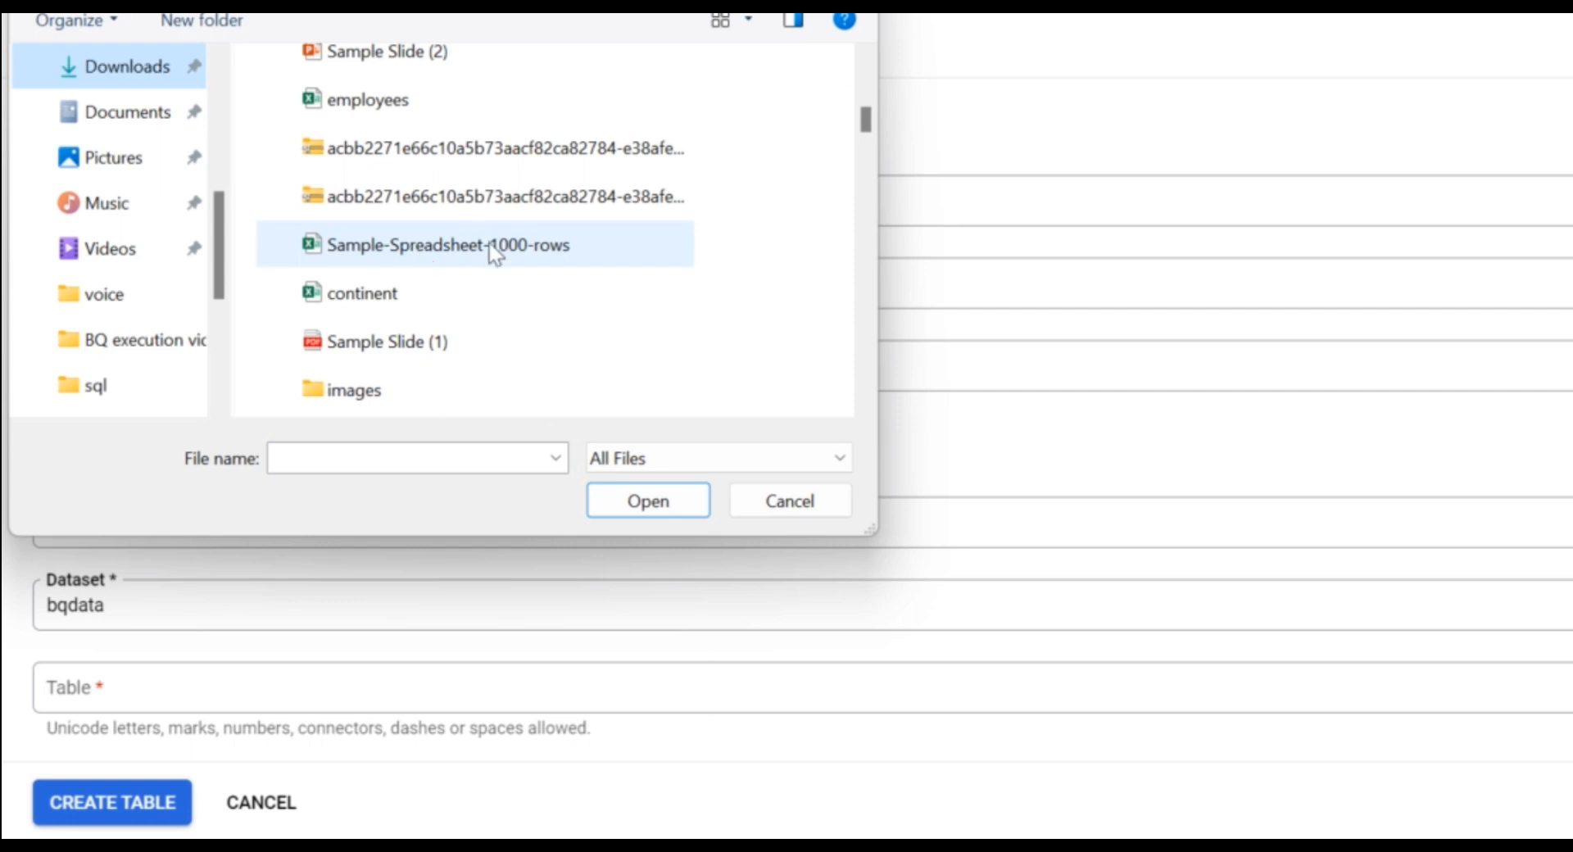
double_click(401, 103)
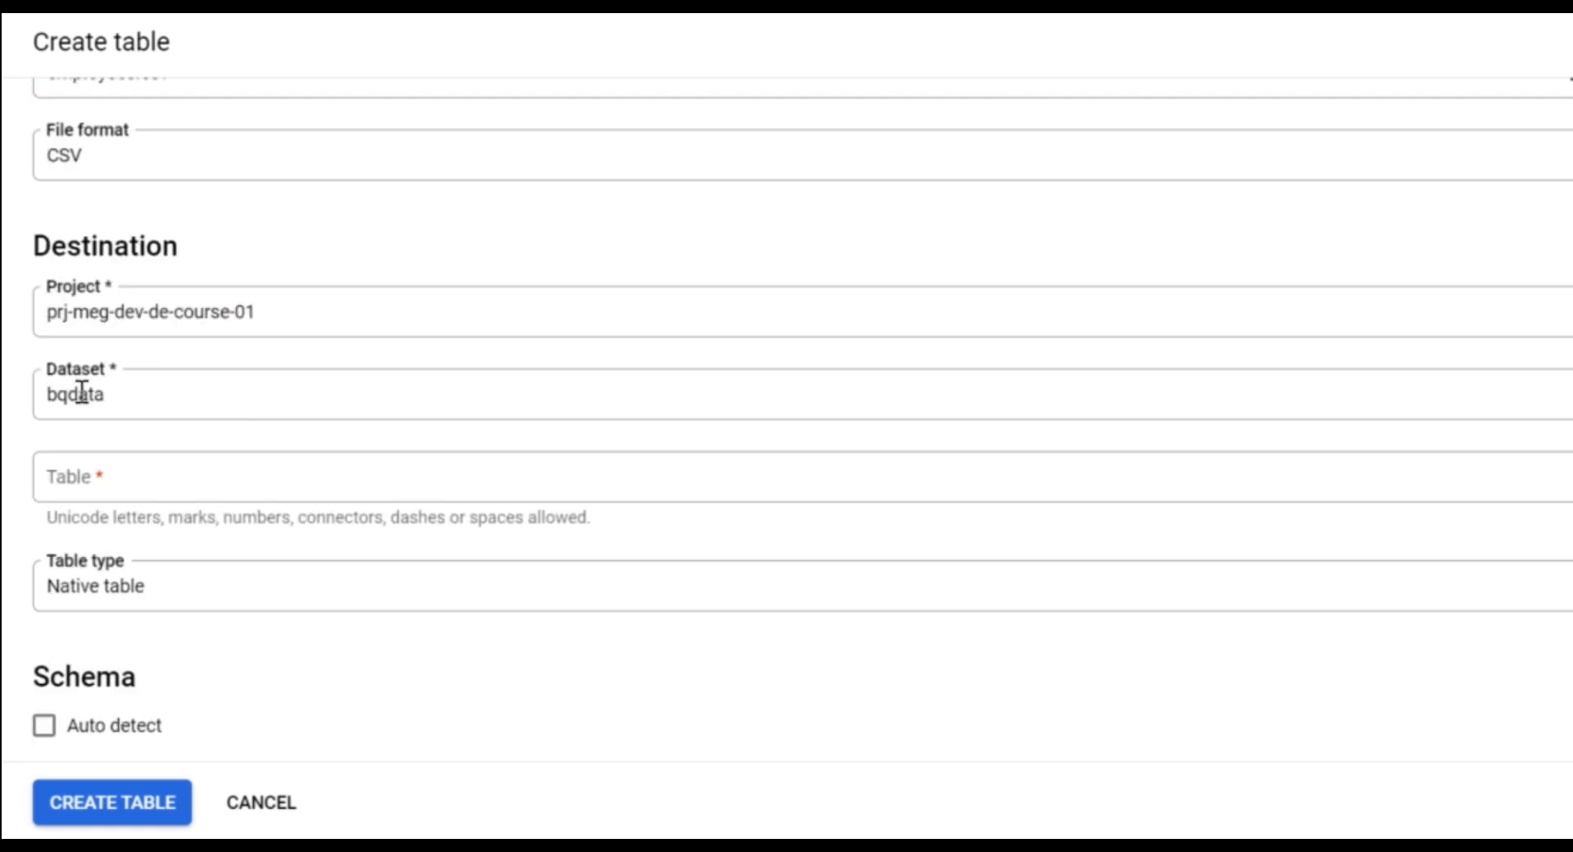
Name the new destination table with_partition
scroll(254, 262, "down", 2)
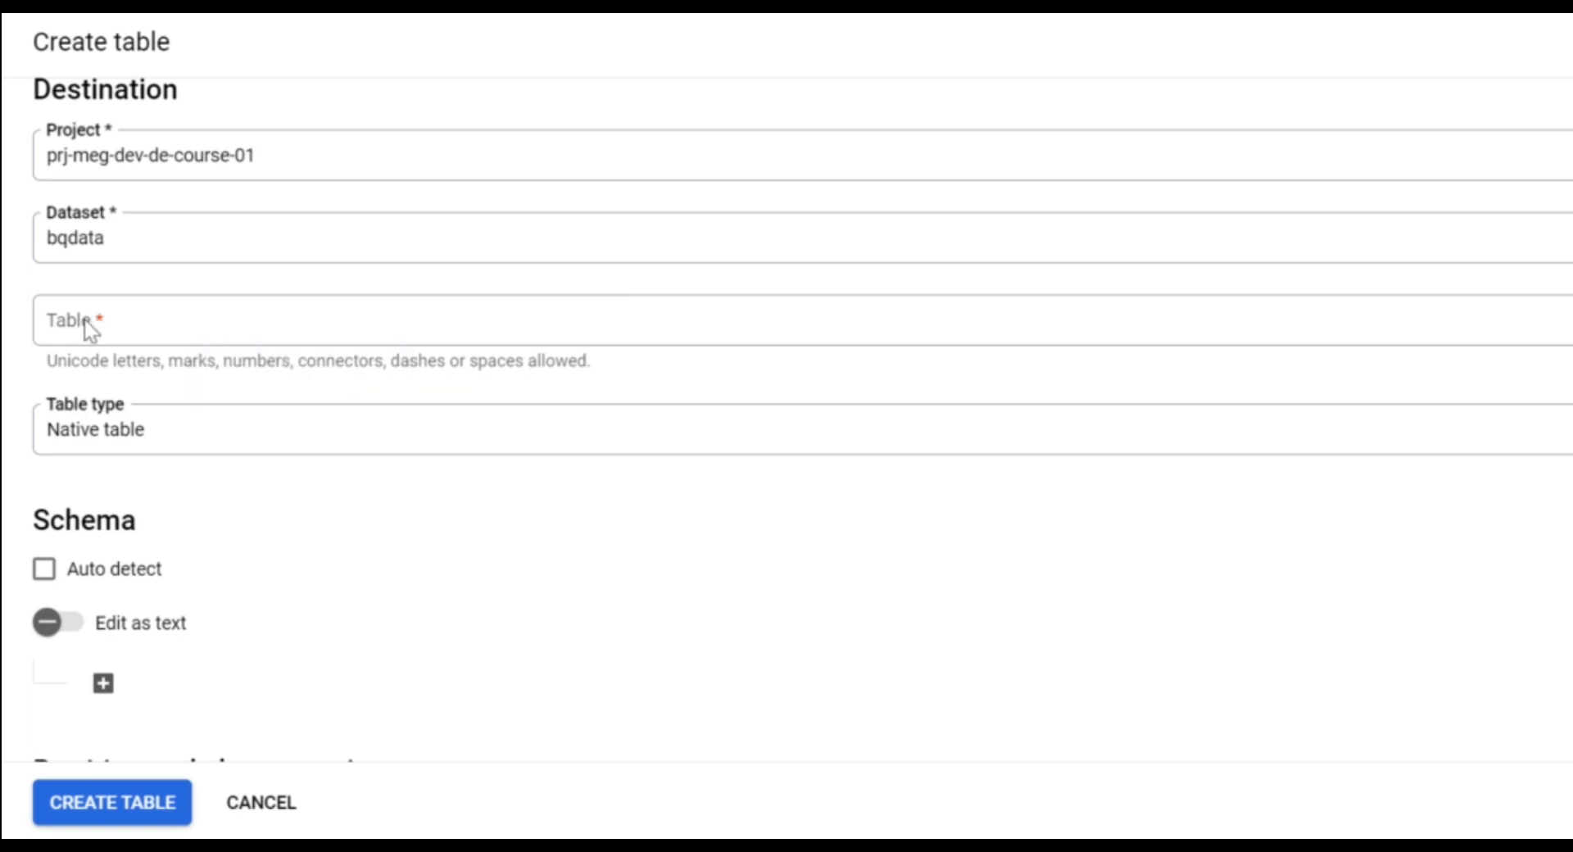
left_click(121, 321)
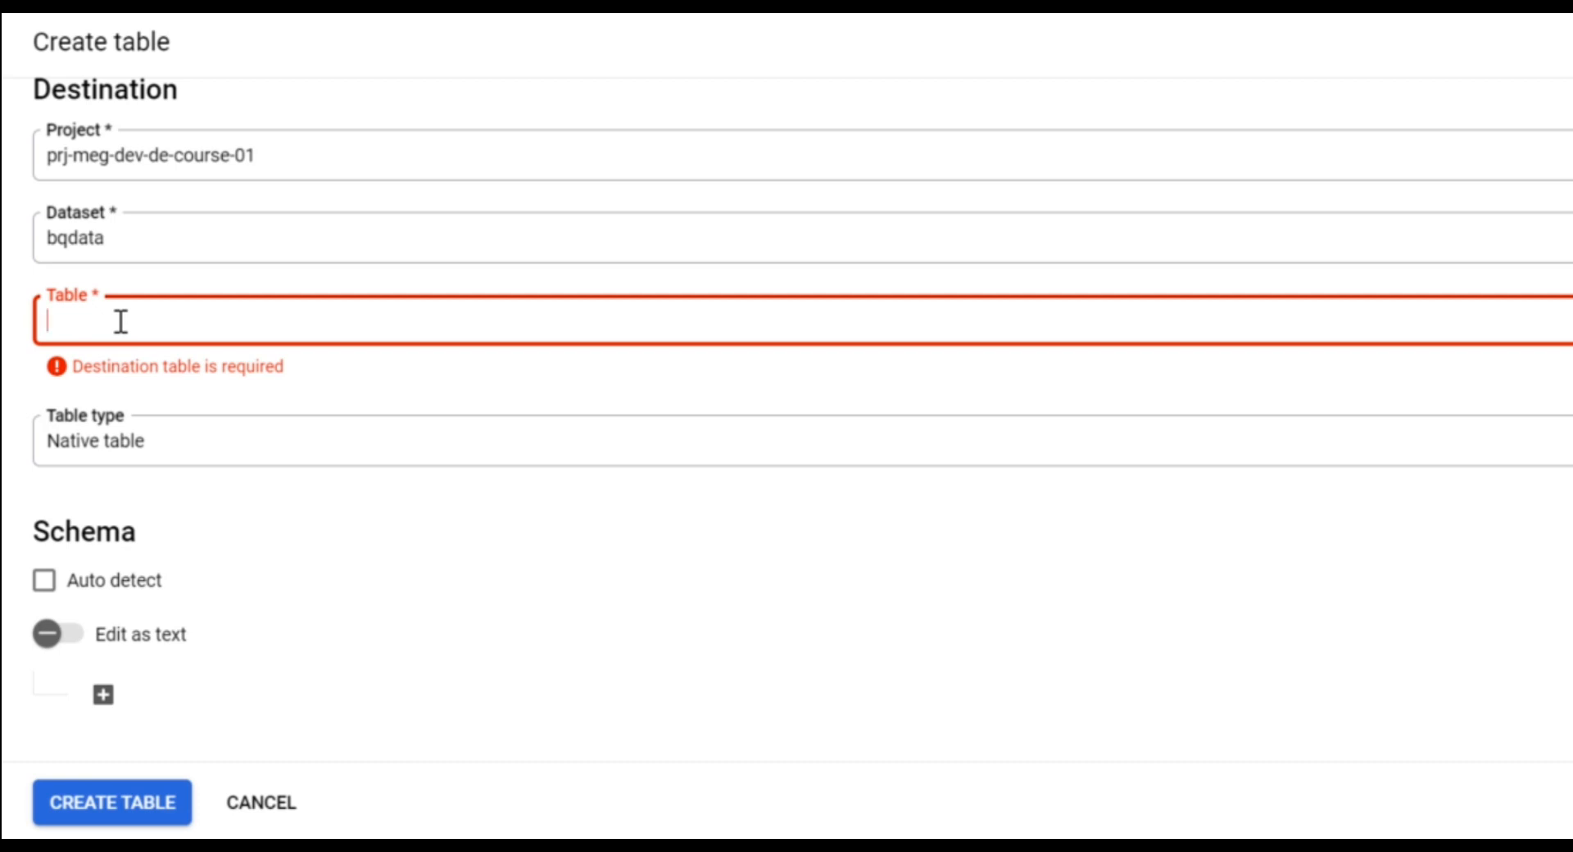
type("with_partition")
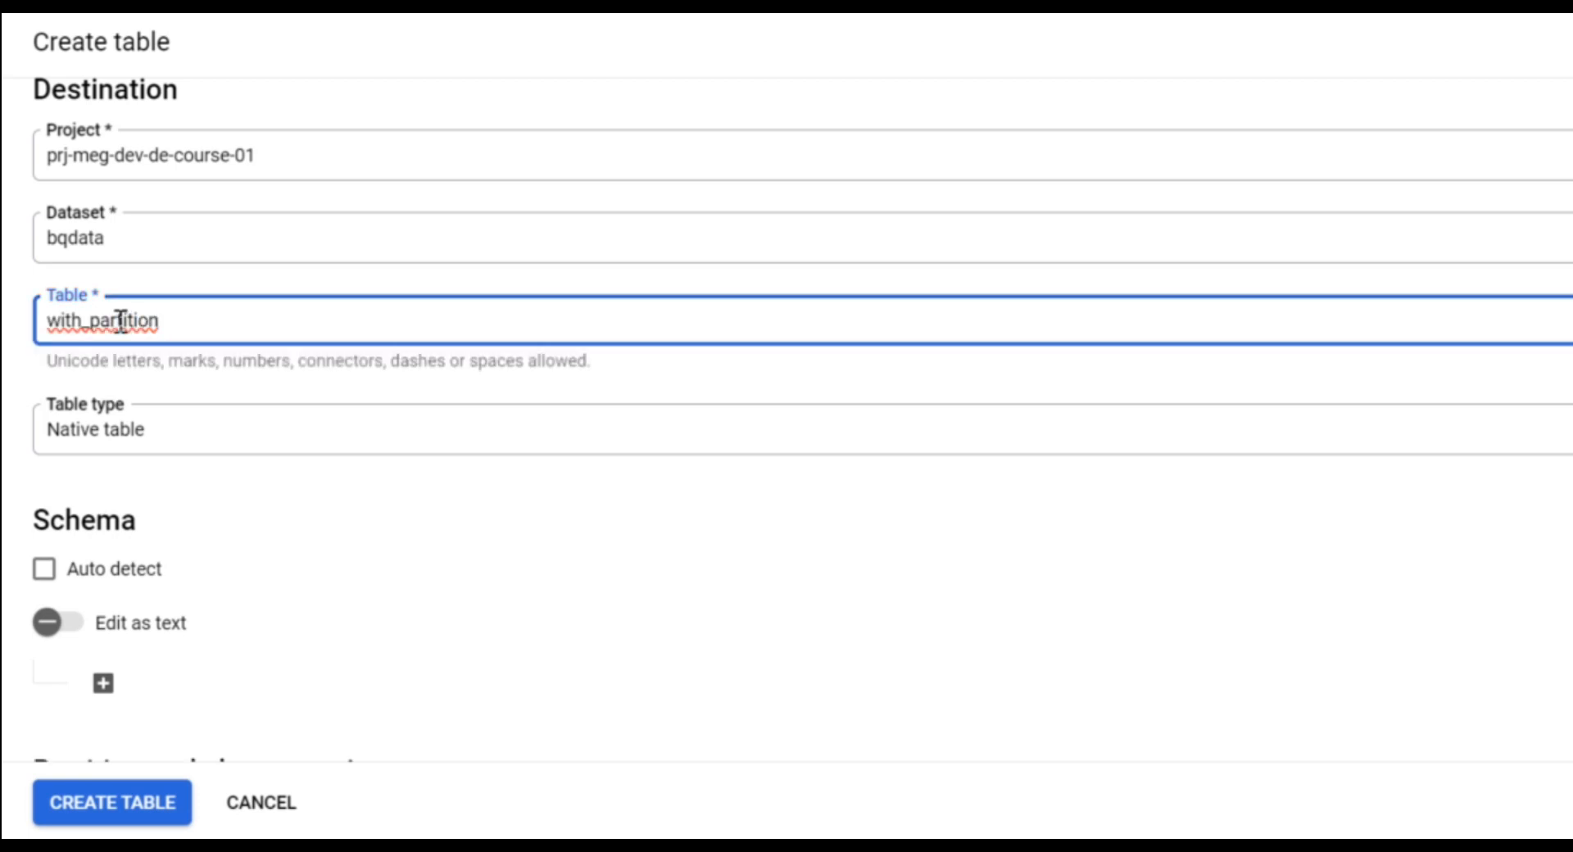
Add two blank fields to the table schema and turn on Auto detect for the schema
scroll(177, 557, "down", 2)
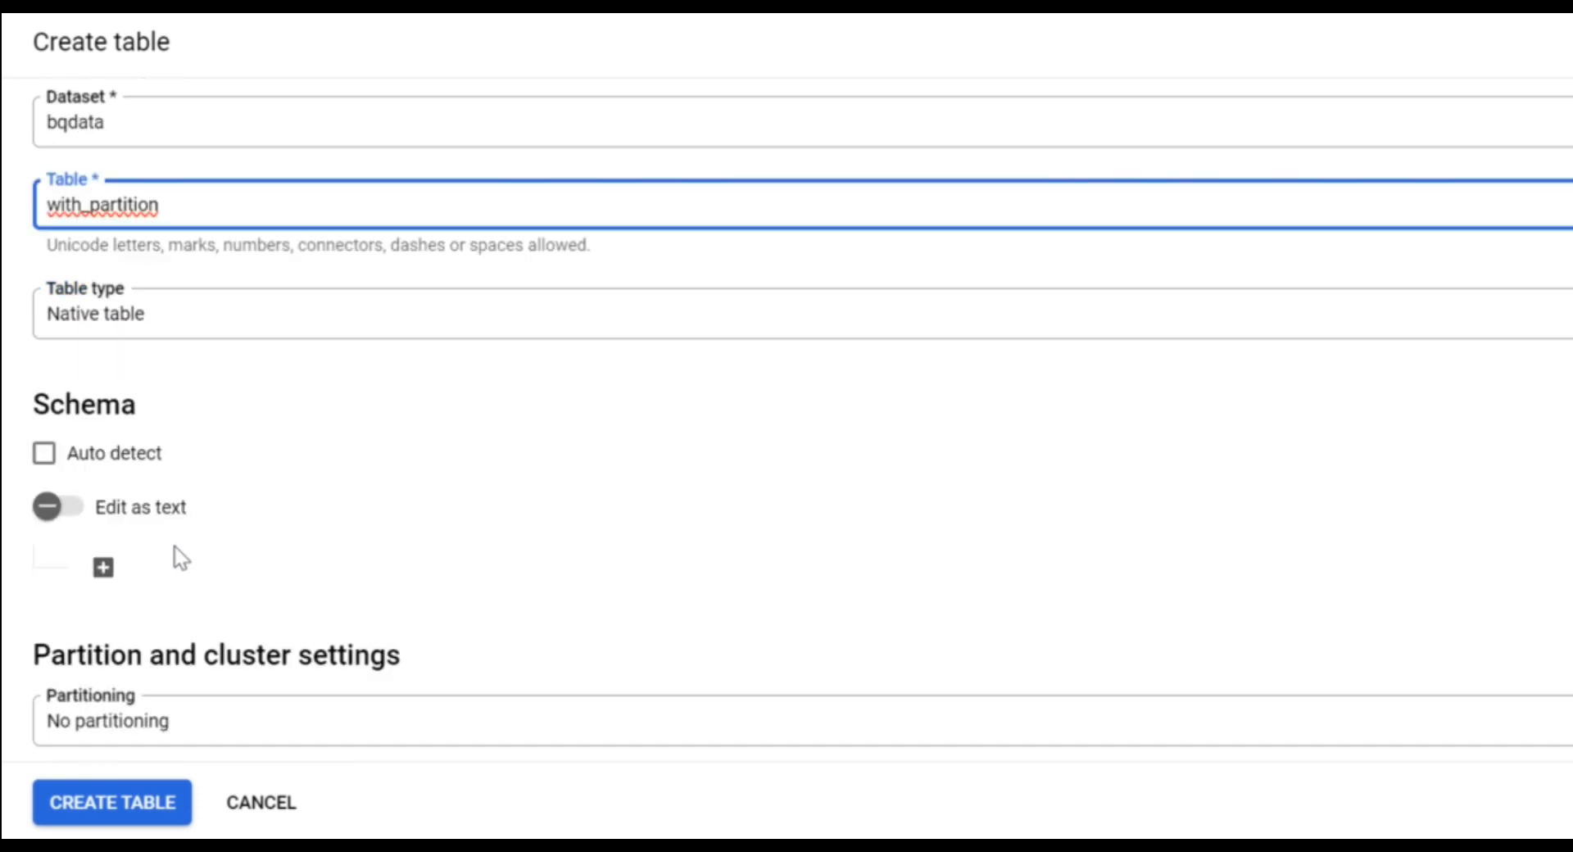
left_click(100, 567)
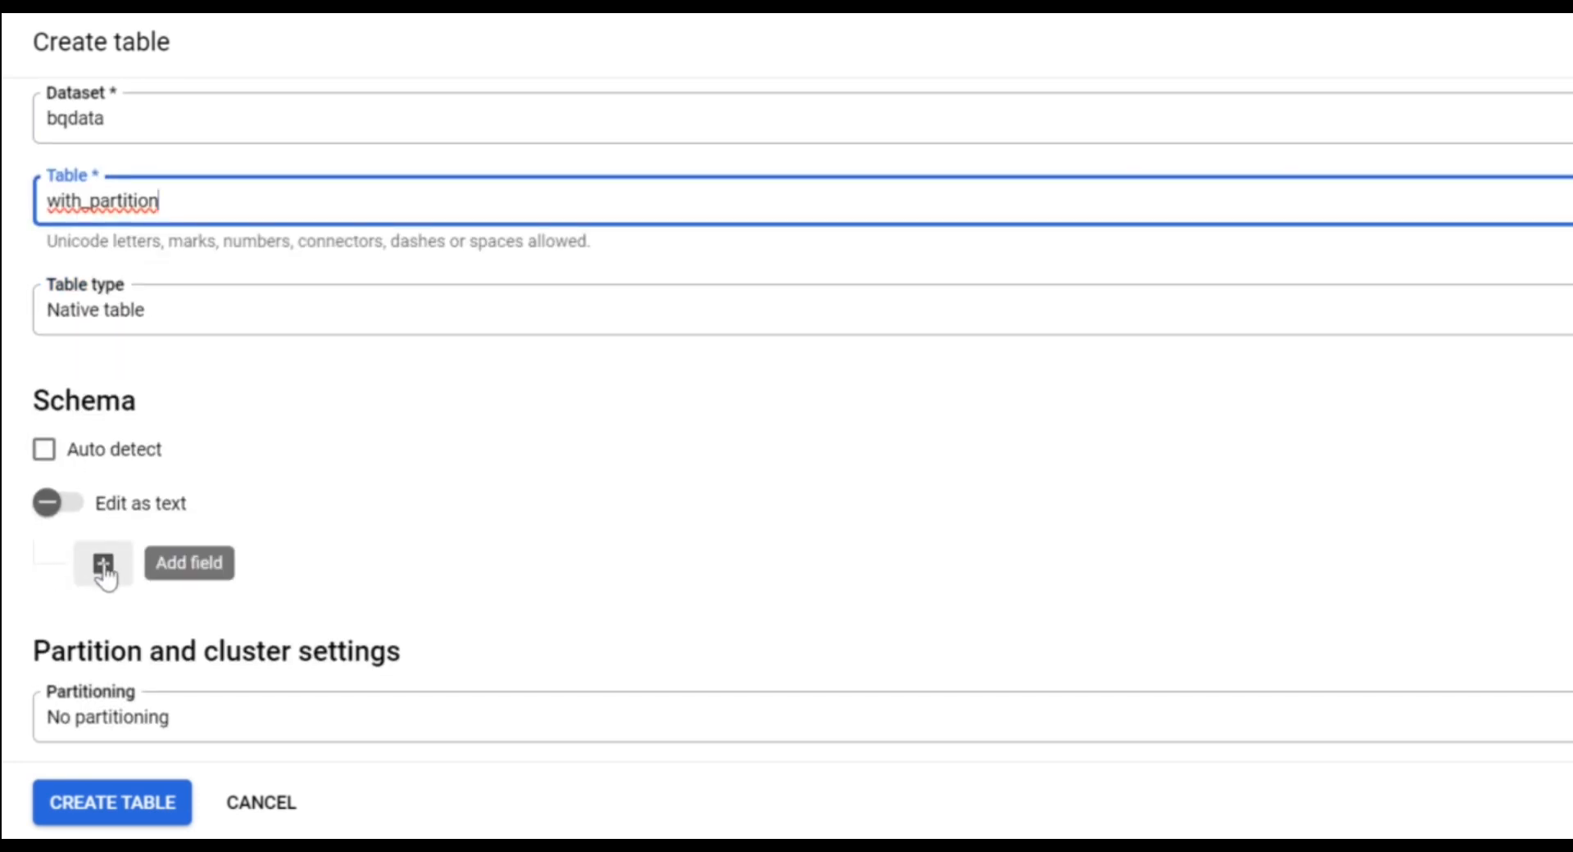
scroll(469, 569, "down", 2)
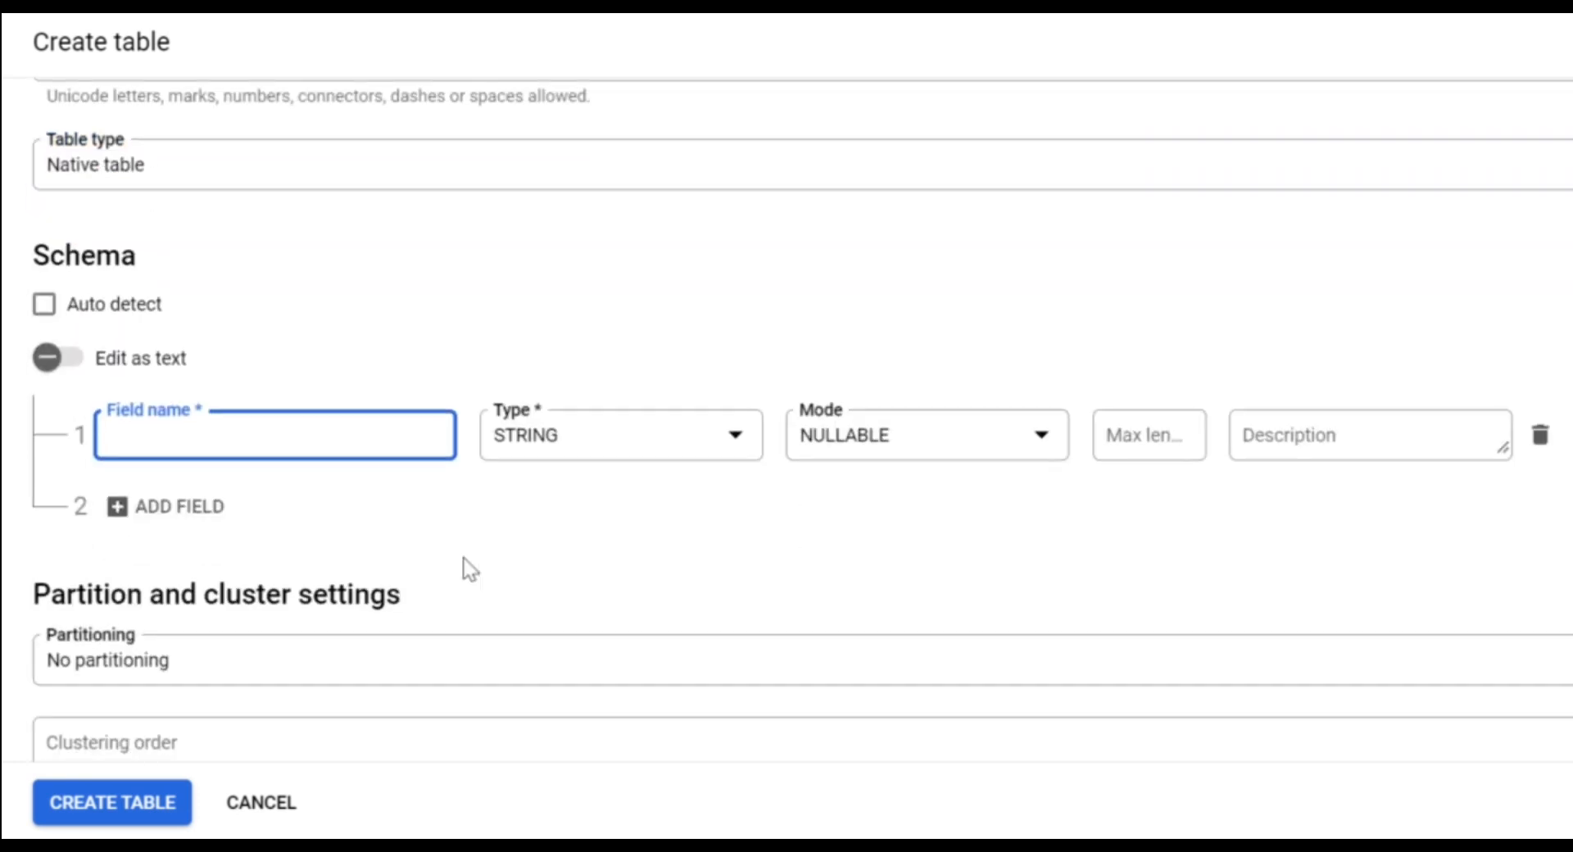
left_click(322, 433)
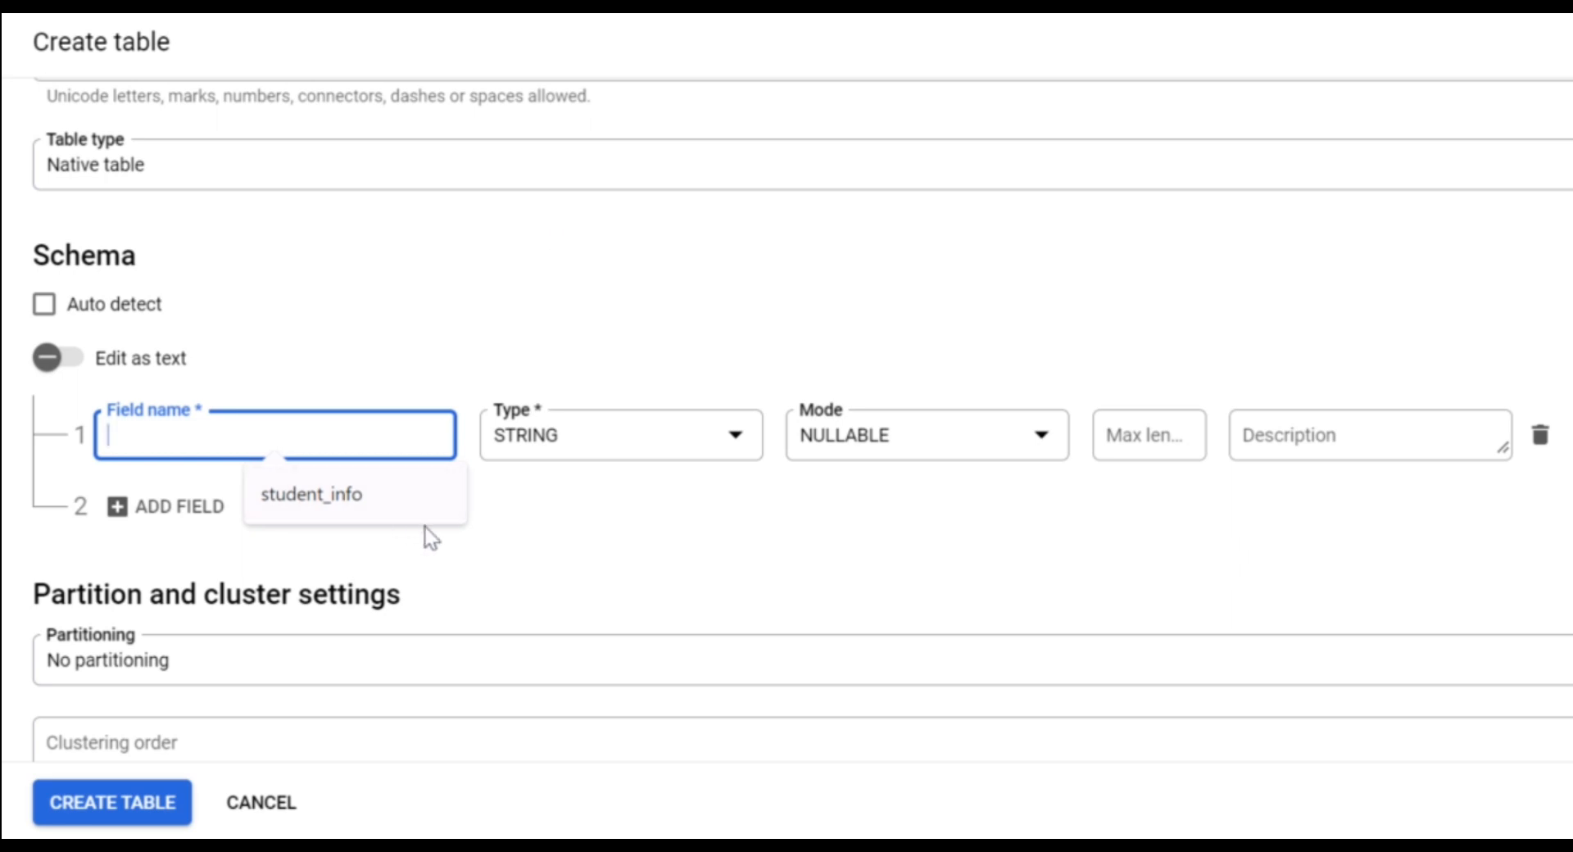
left_click(137, 508)
left_click(209, 491)
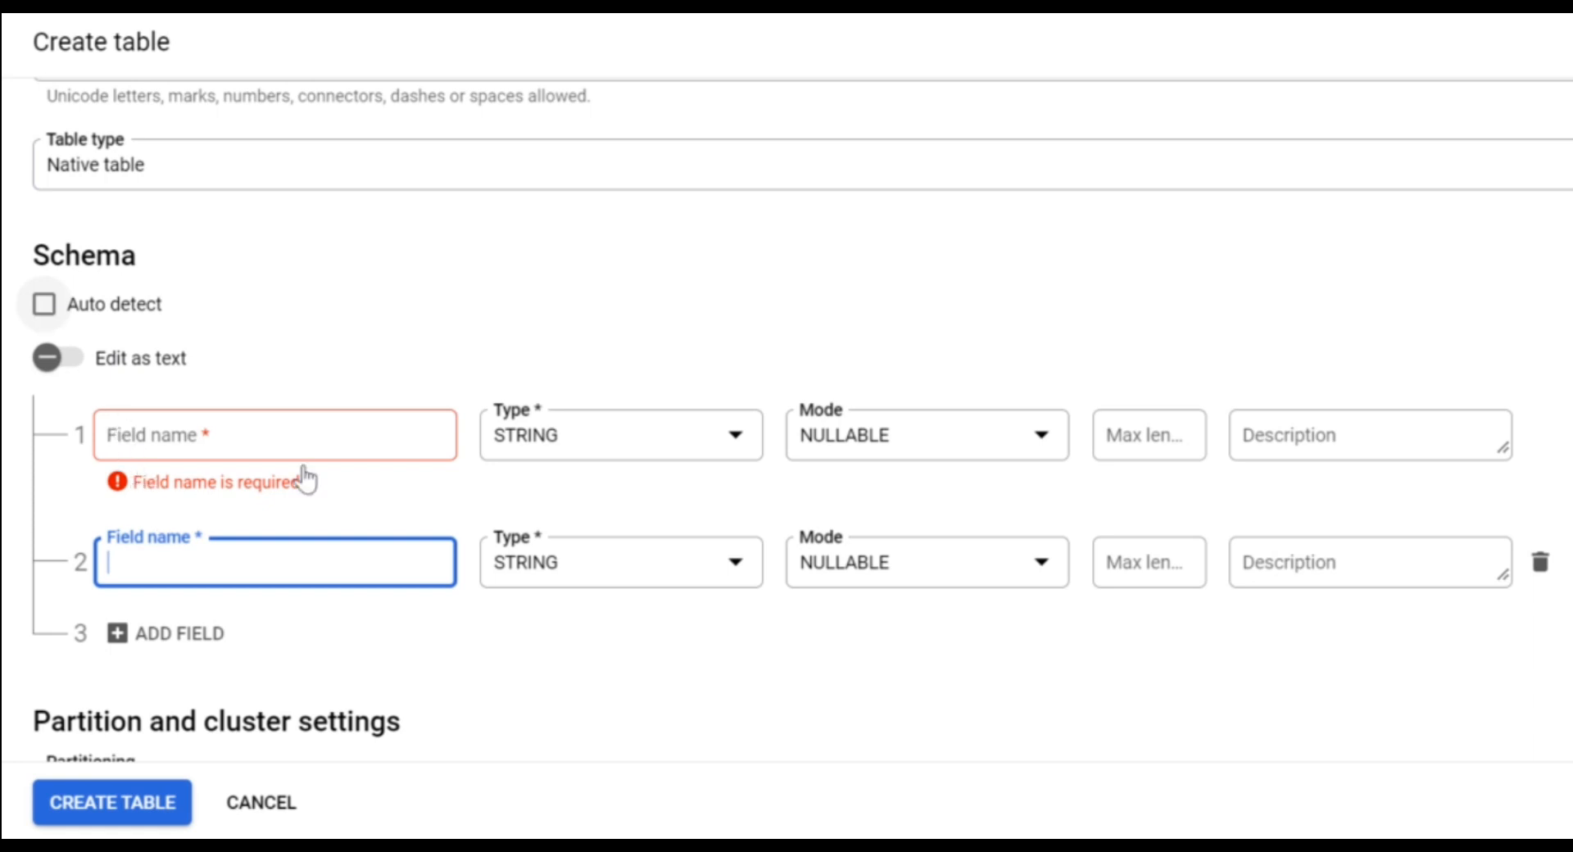
double_click(66, 316)
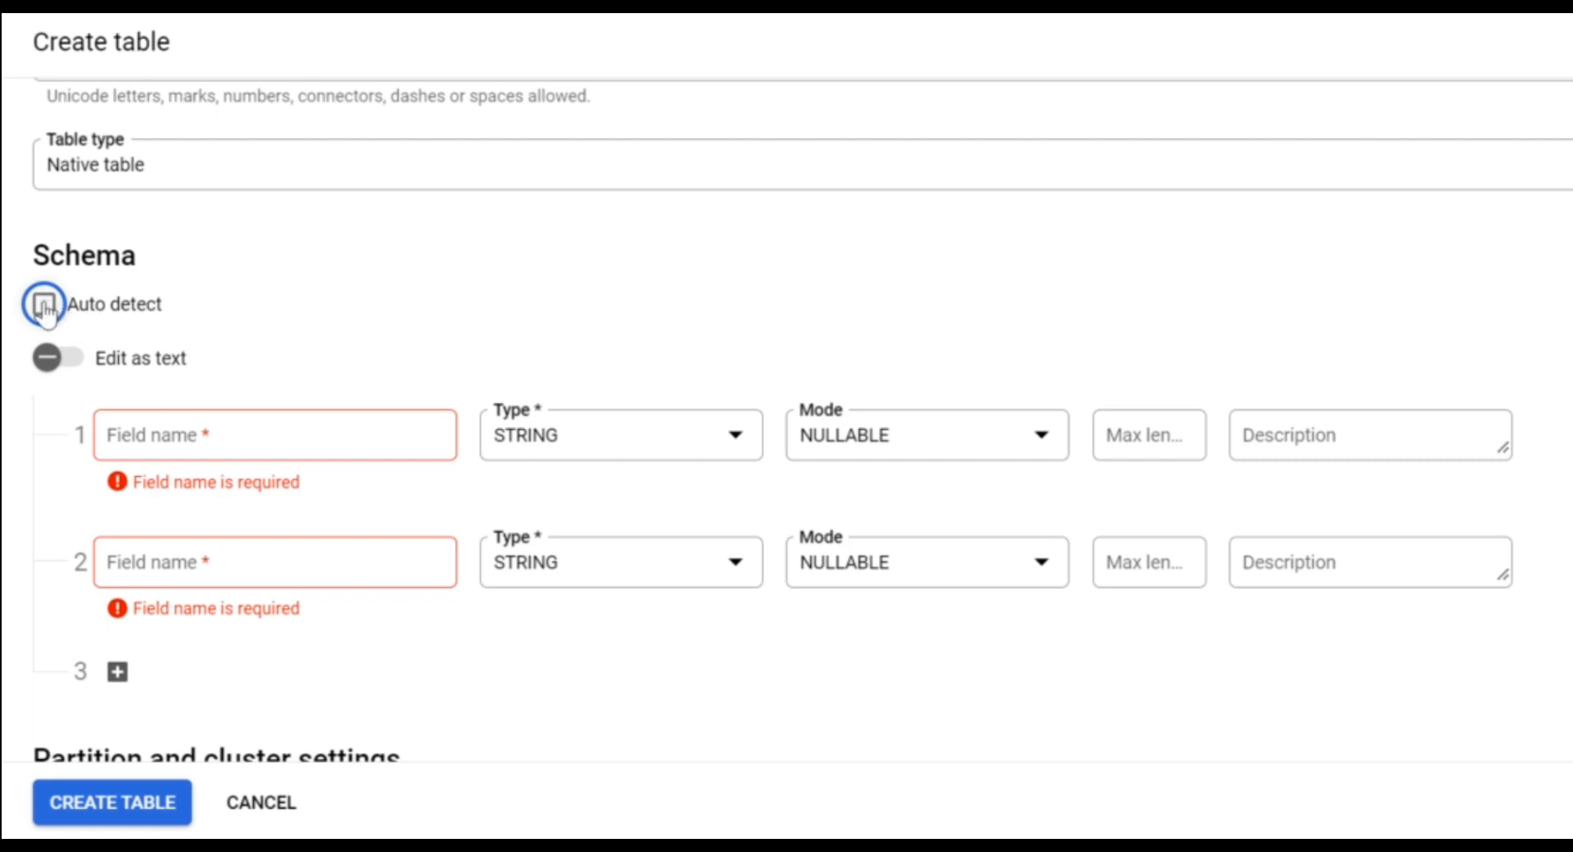
key("space")
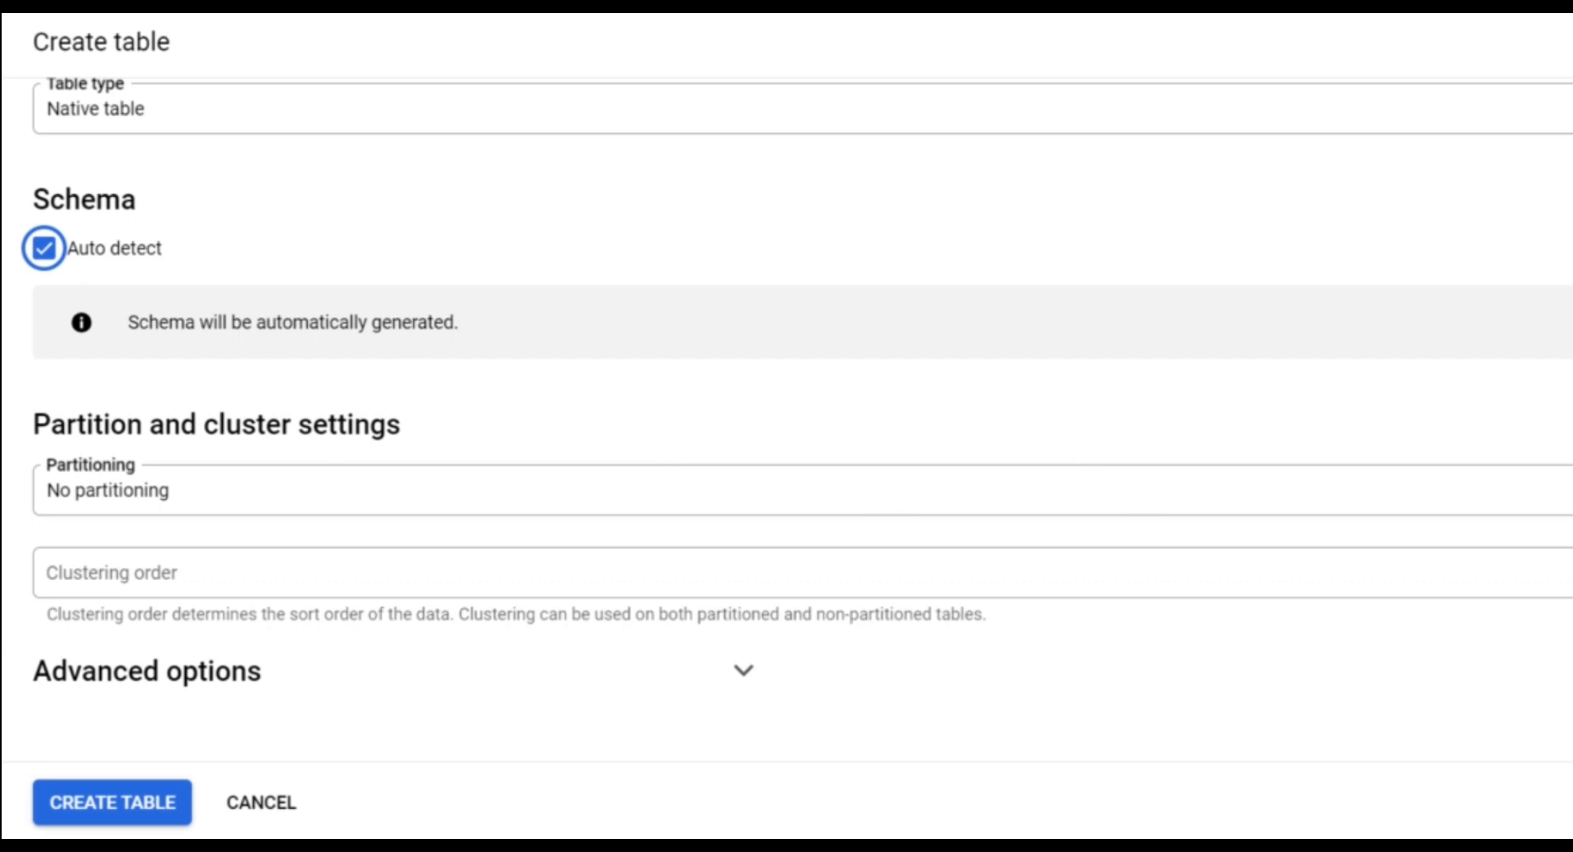
Set the table's partitioning to Partition by ingestion time
left_click(1567, 491)
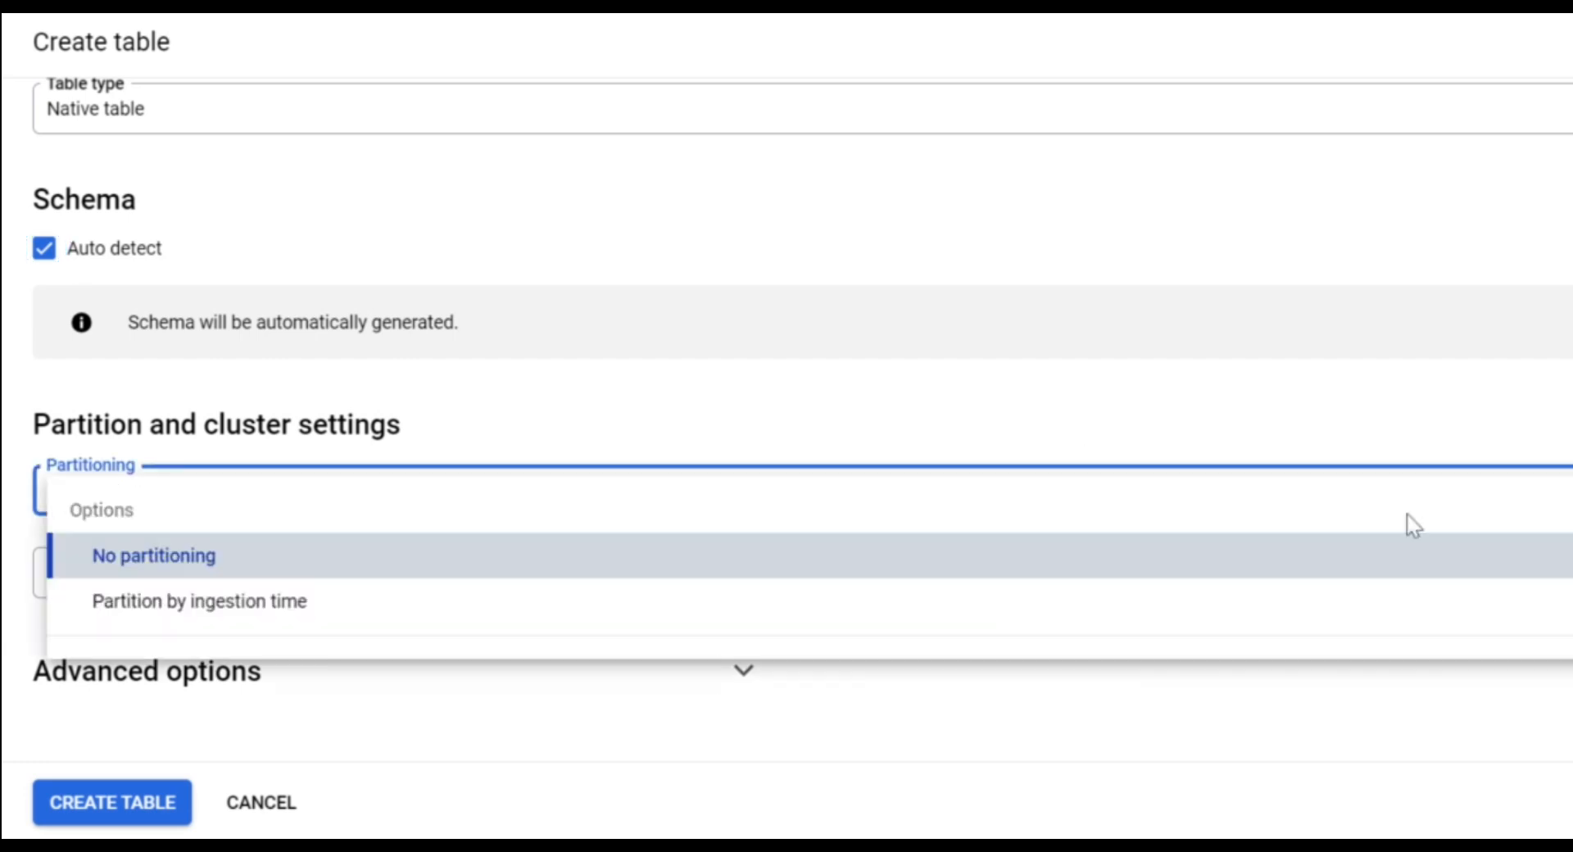
left_click(983, 583)
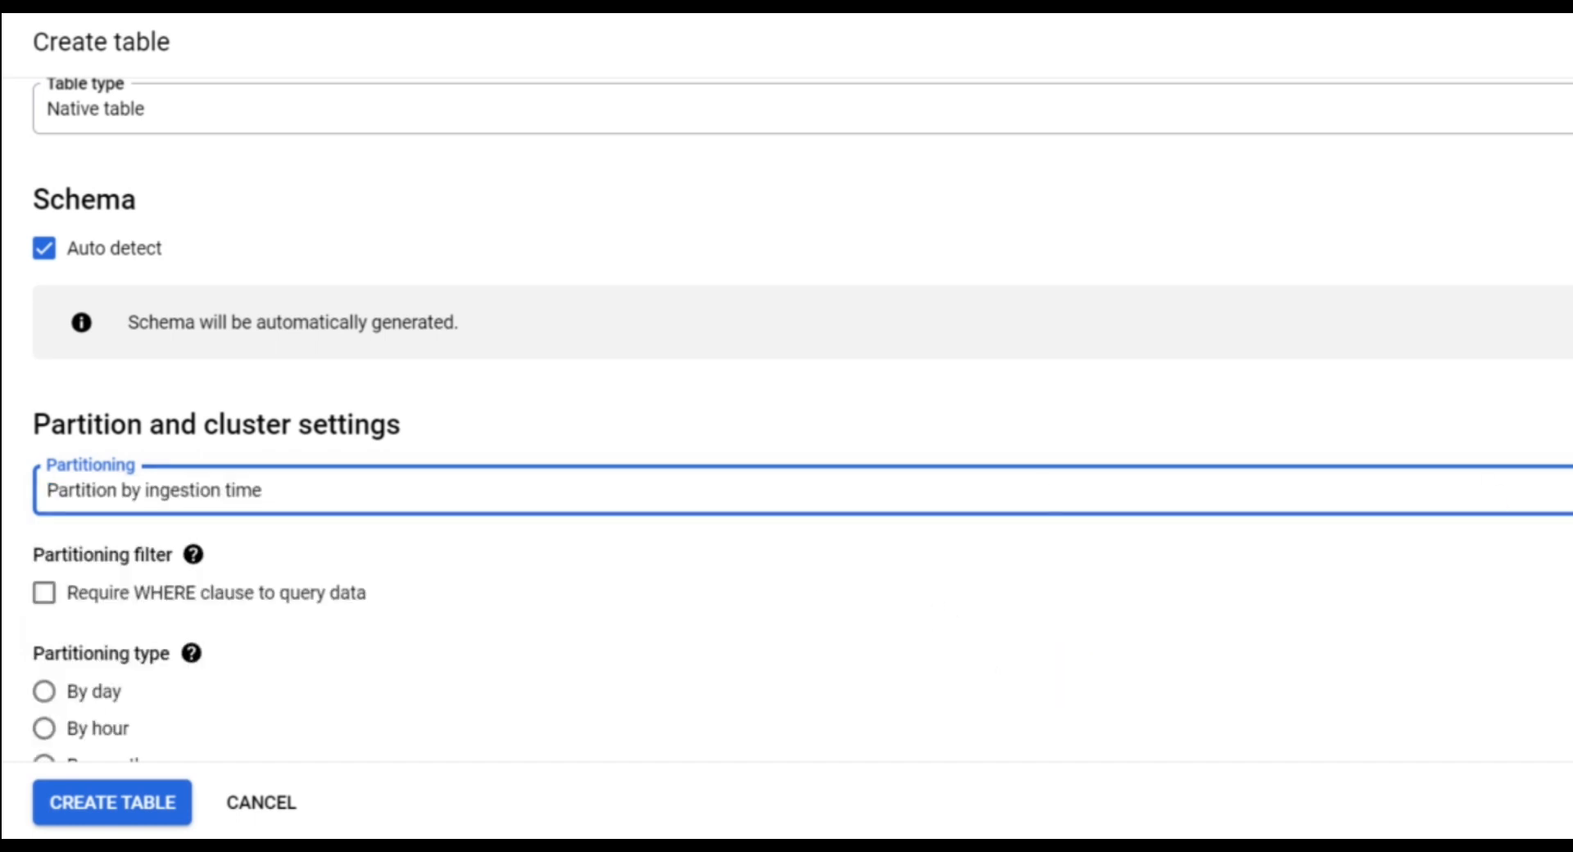
left_click(1566, 490)
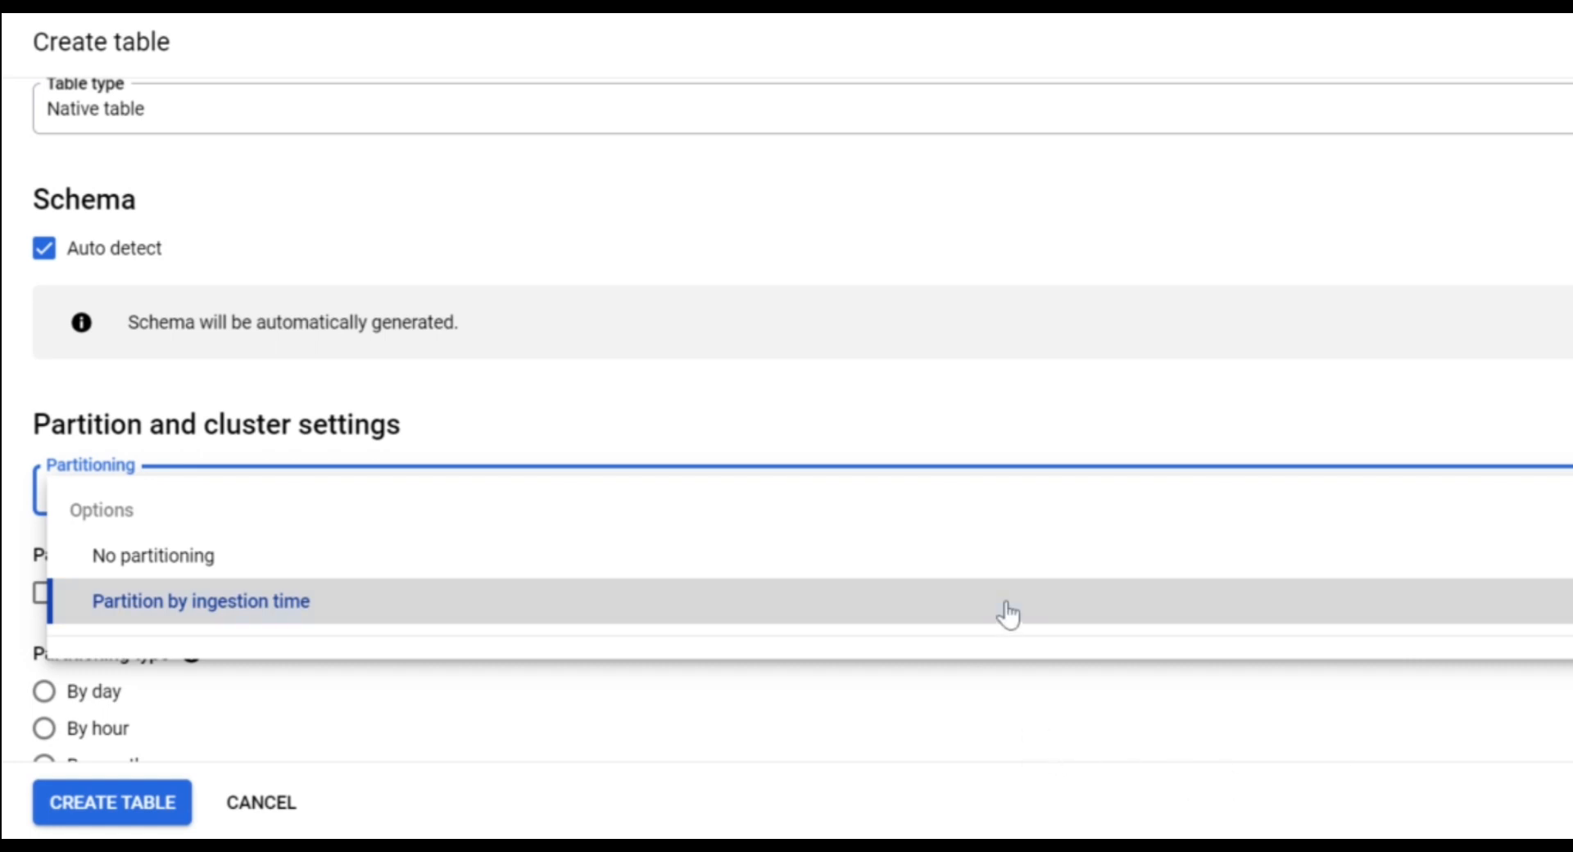
left_click(1240, 733)
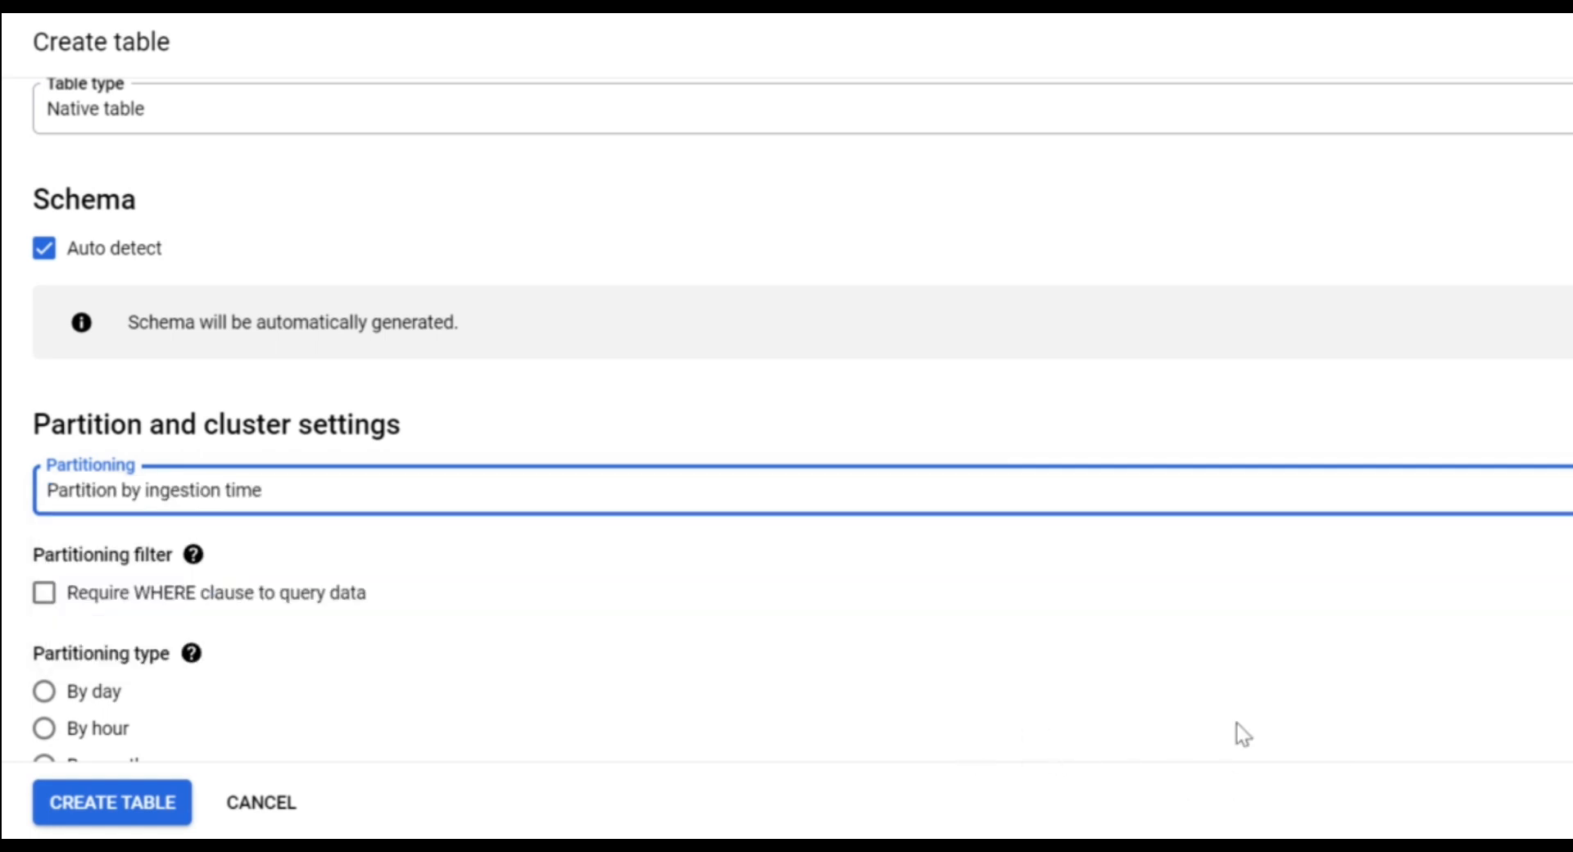
left_click(519, 576)
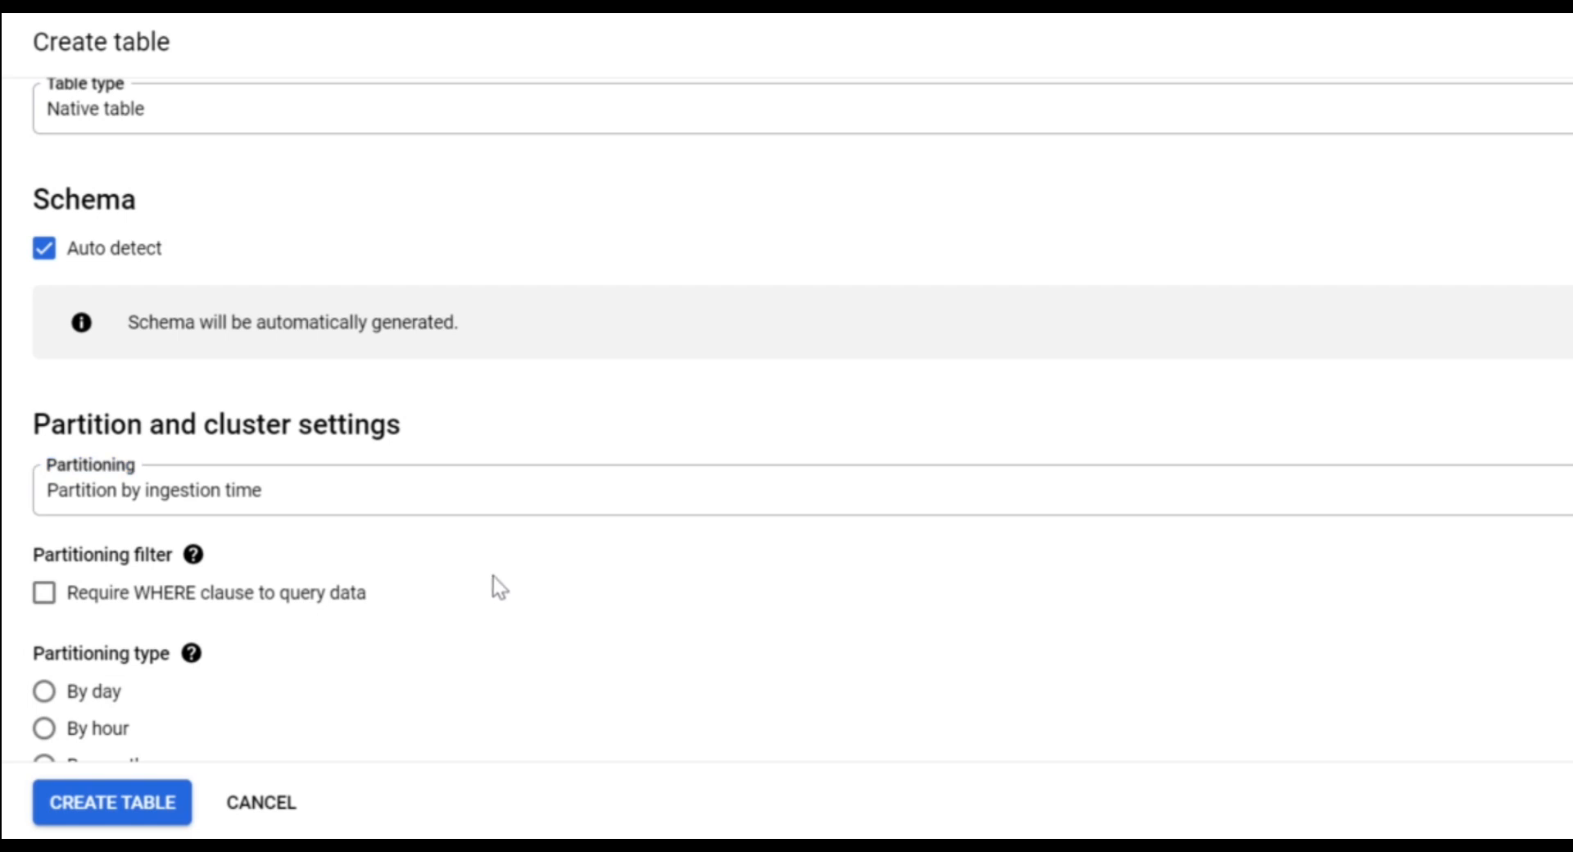
Set the partitioning type to By day and try to create the table
scroll(494, 577, "down", 2)
scroll(500, 587, "down", 1)
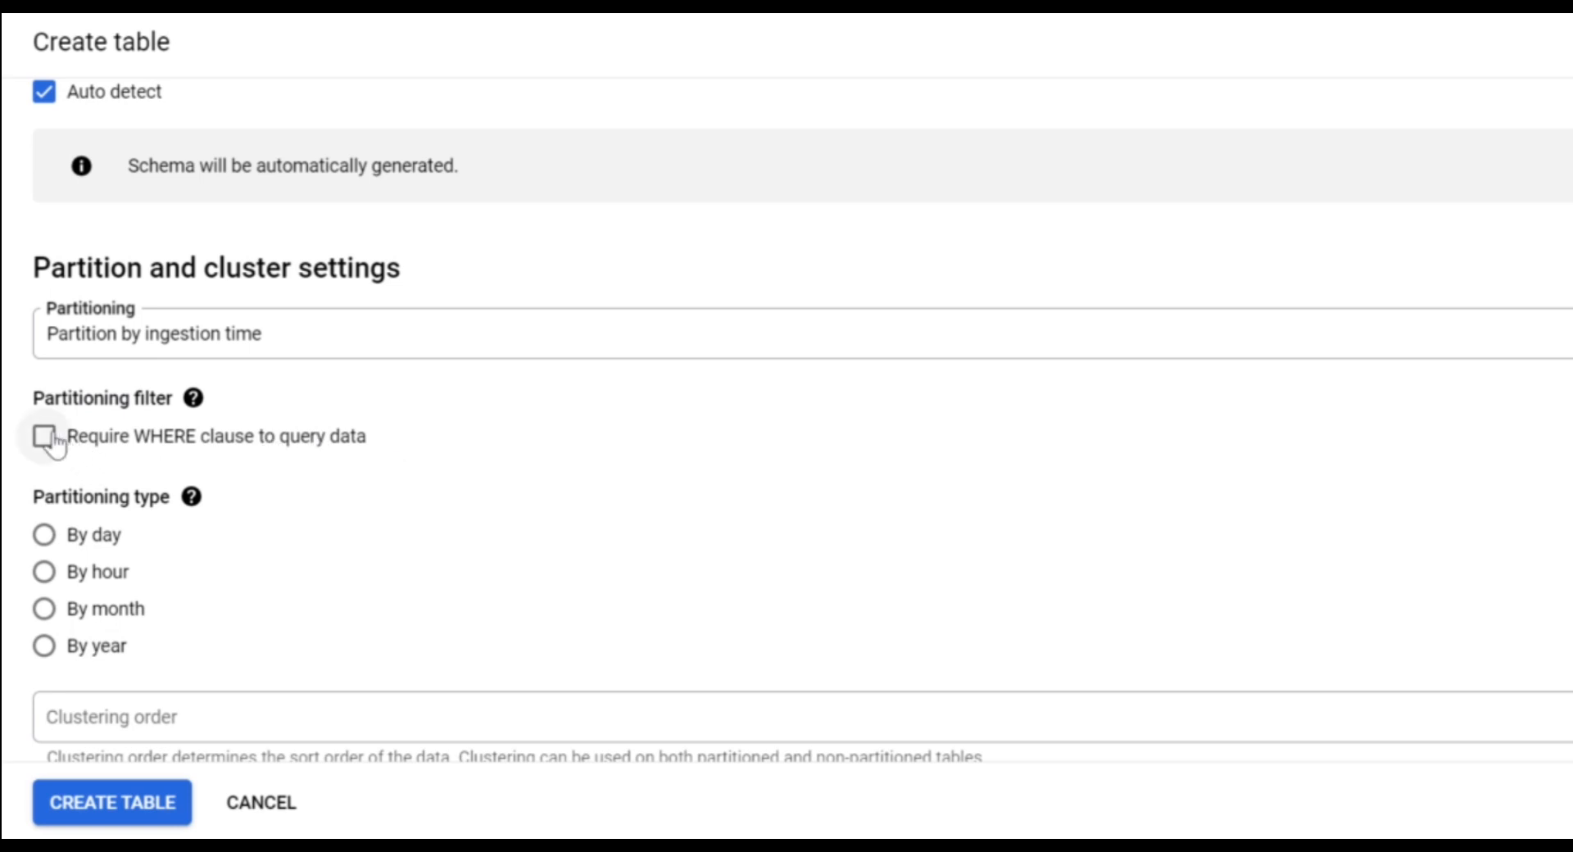
scroll(130, 445, "down", 2)
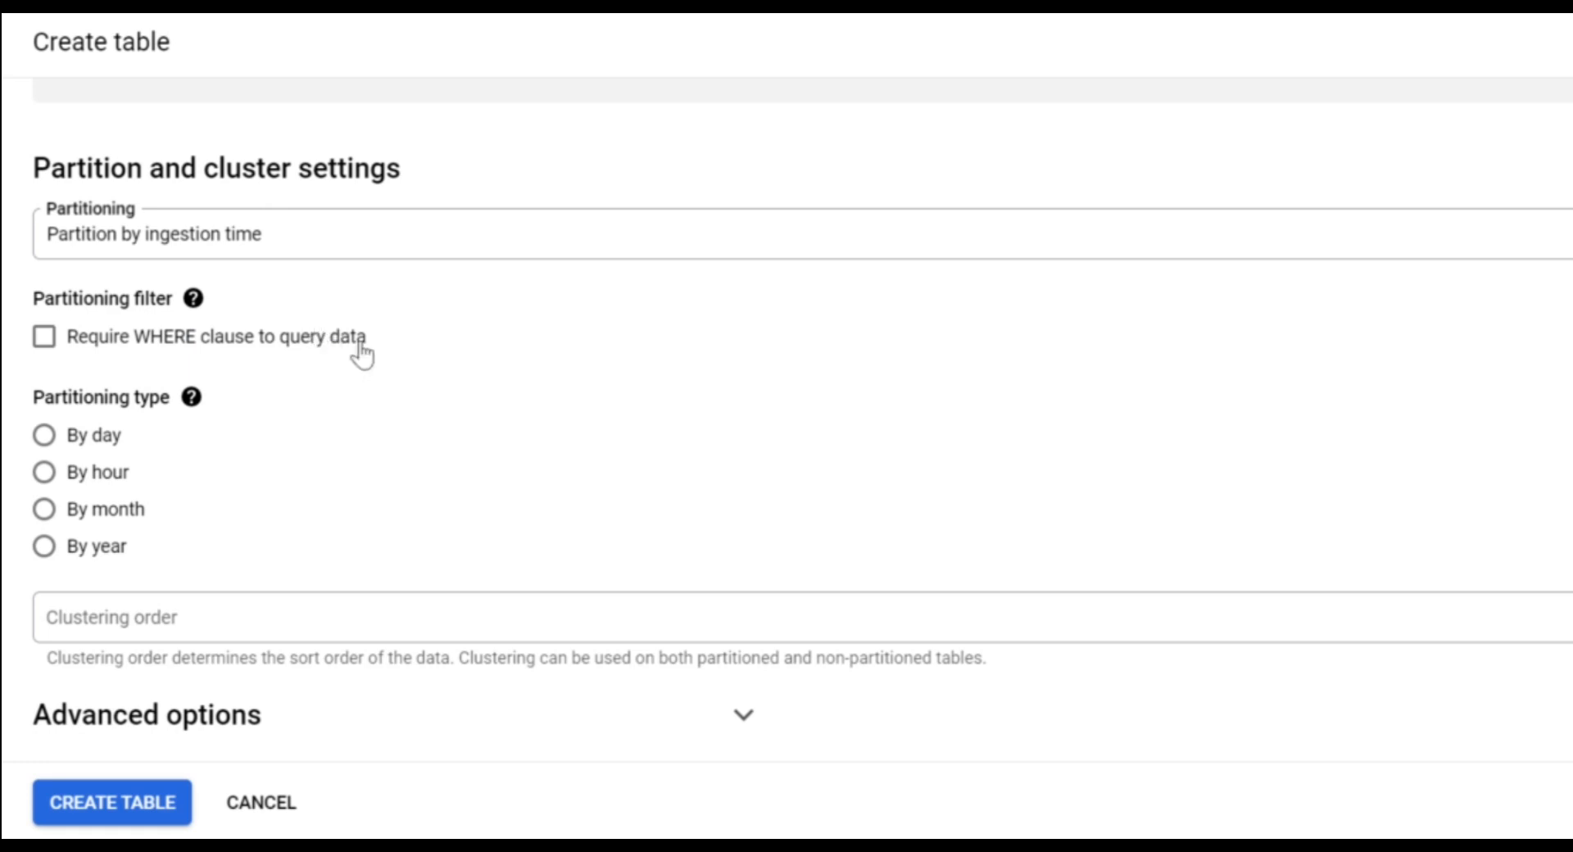
left_click(45, 435)
scroll(216, 559, "down", 1)
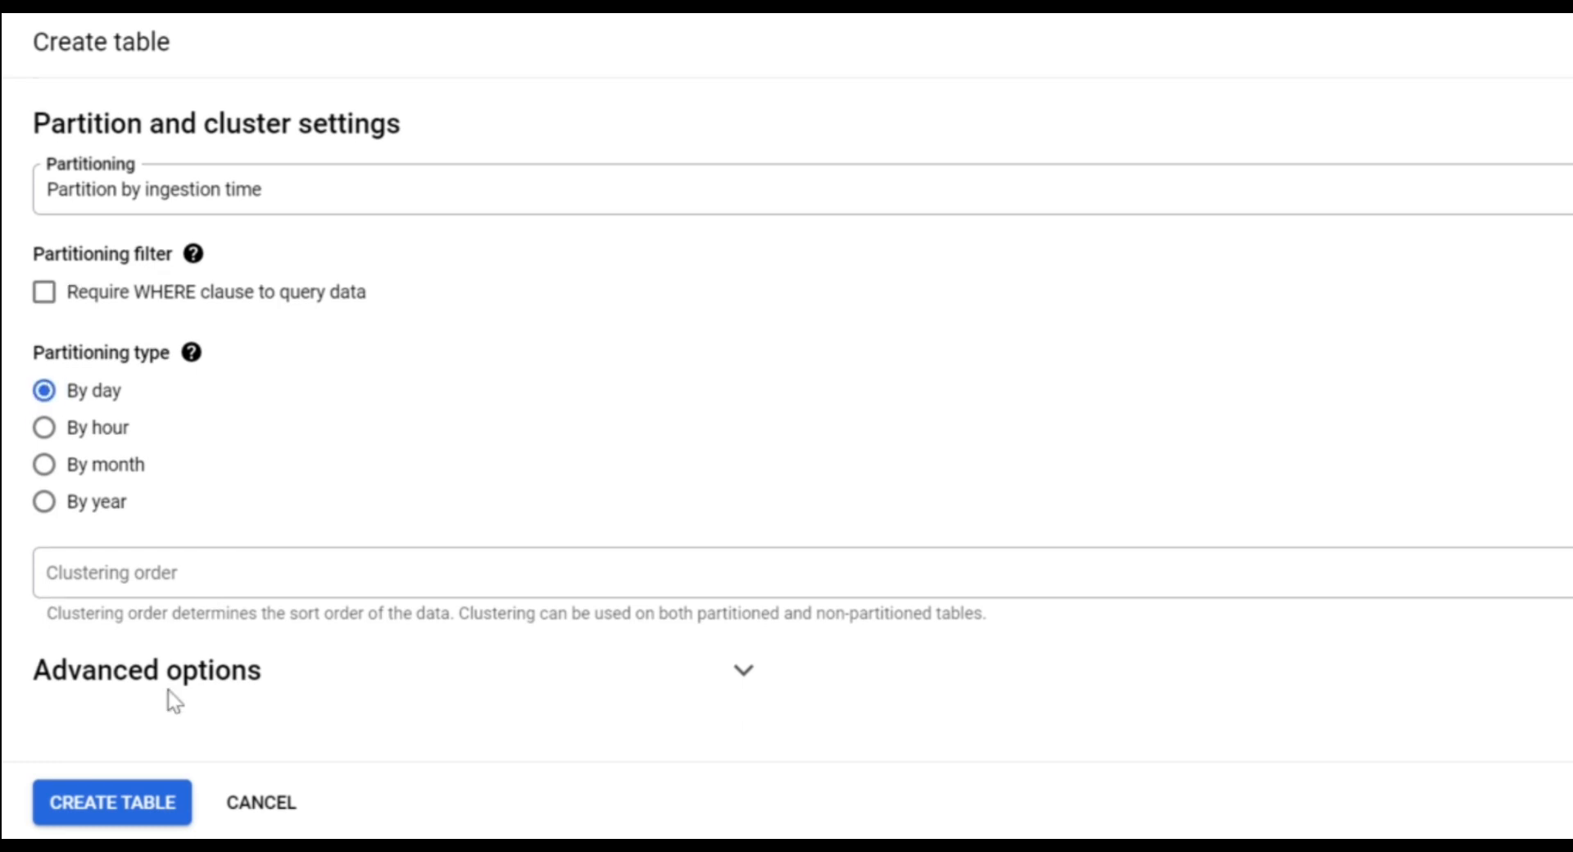
left_click(147, 807)
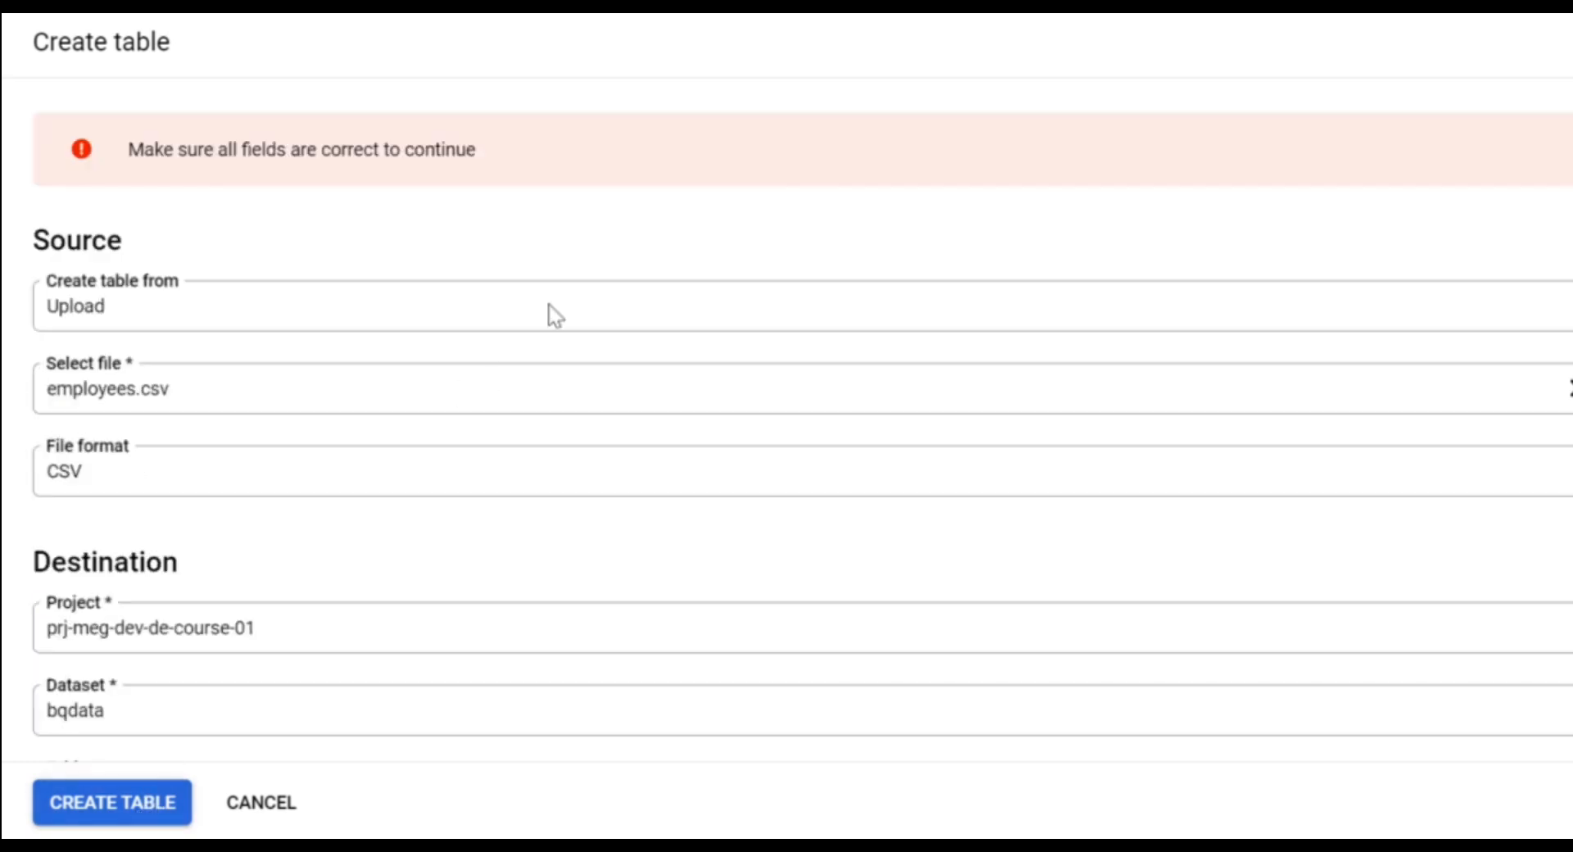
Require a WHERE clause to query the partitioned data and try again to create the table
scroll(647, 450, "down", 4)
scroll(647, 446, "down", 4)
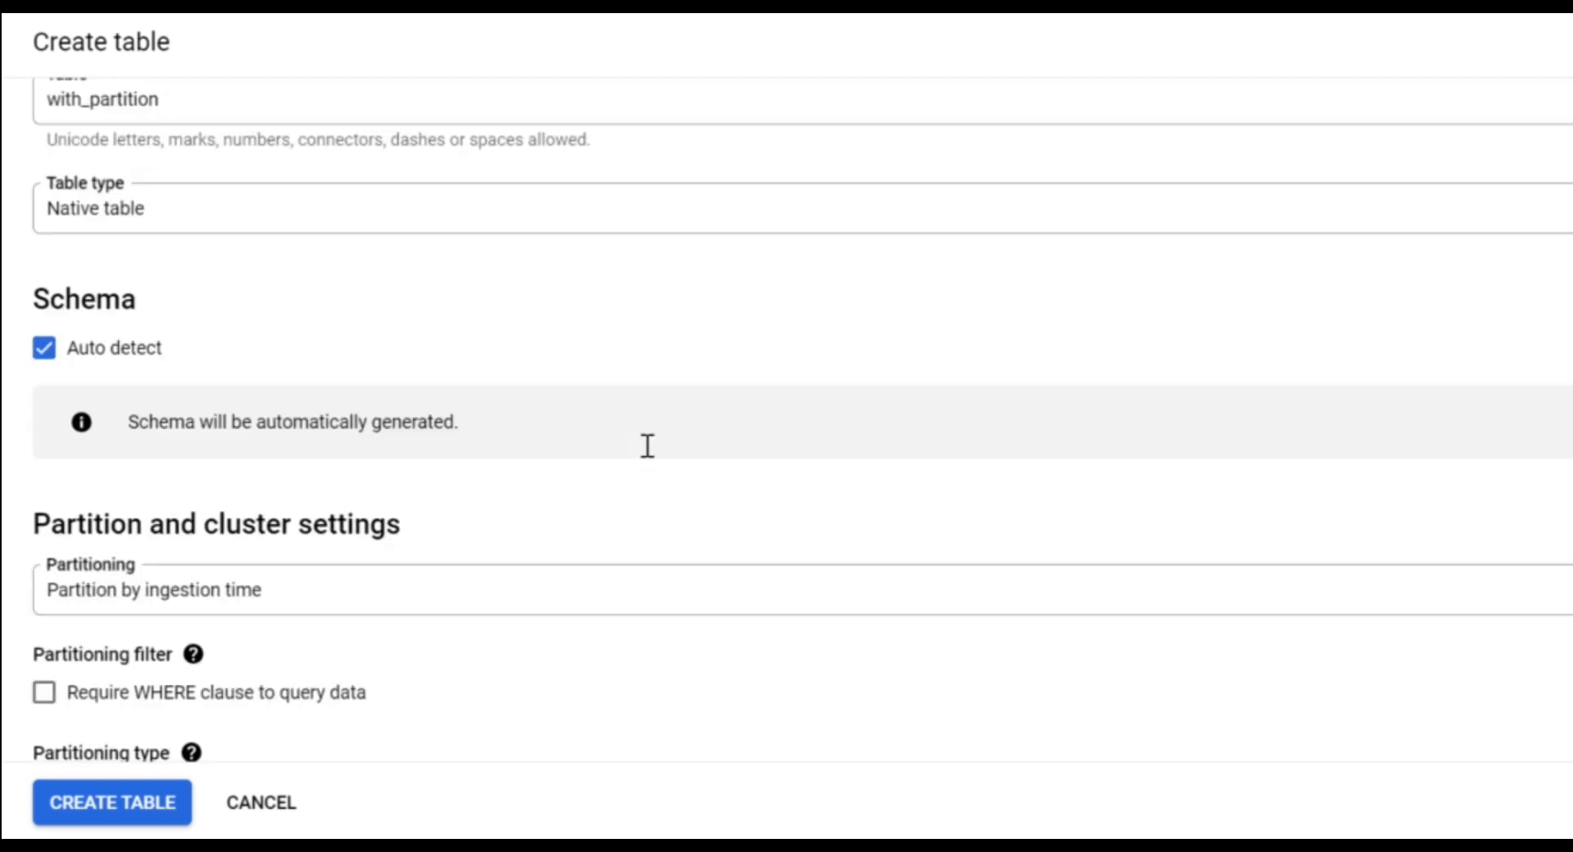
scroll(649, 457, "up", 8)
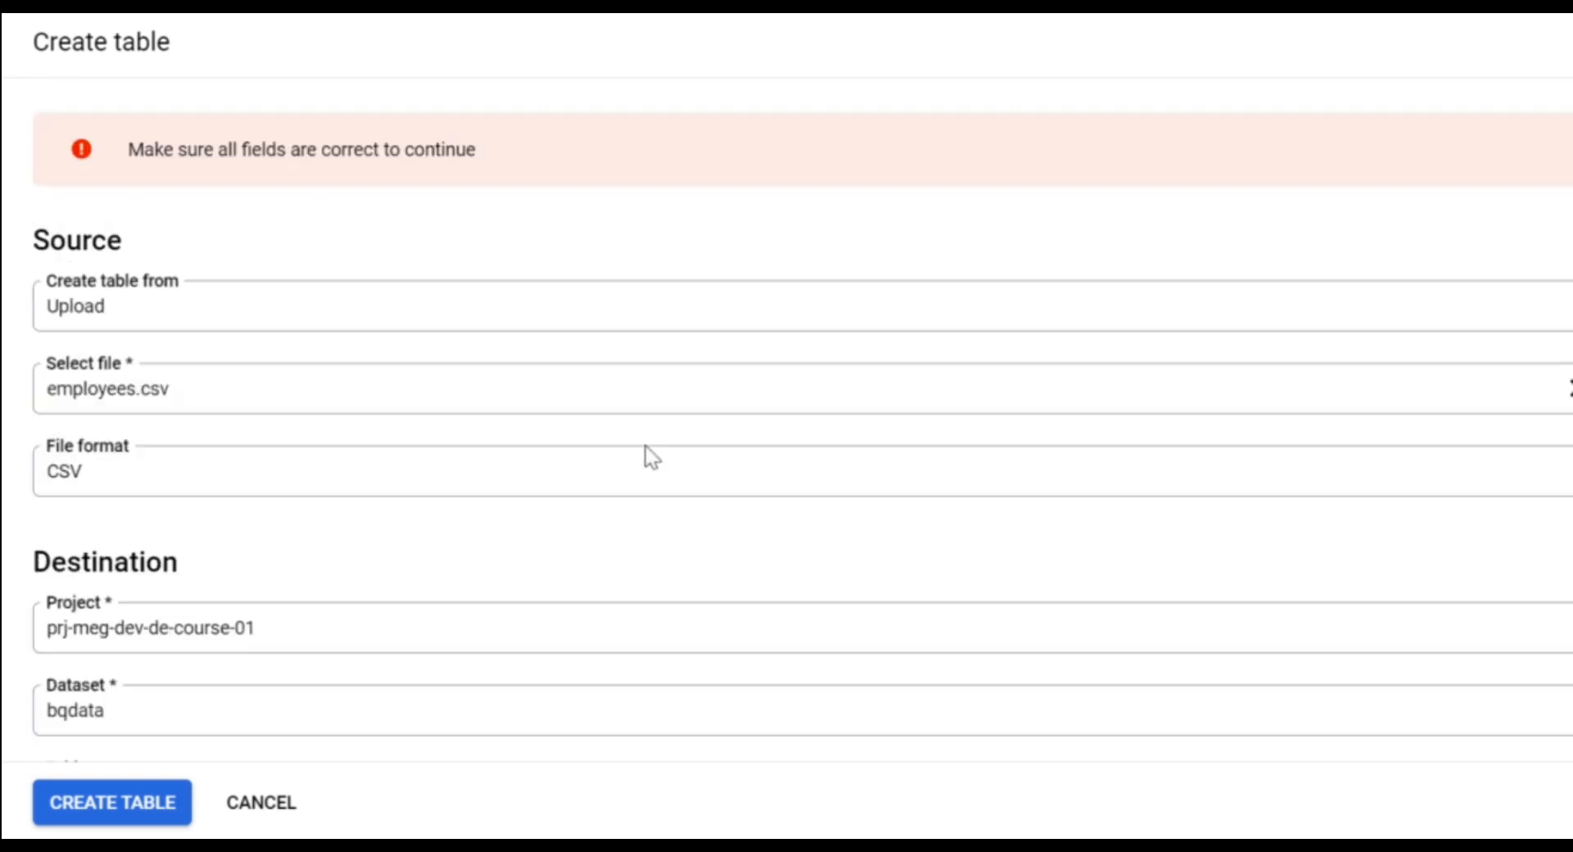
scroll(649, 456, "down", 8)
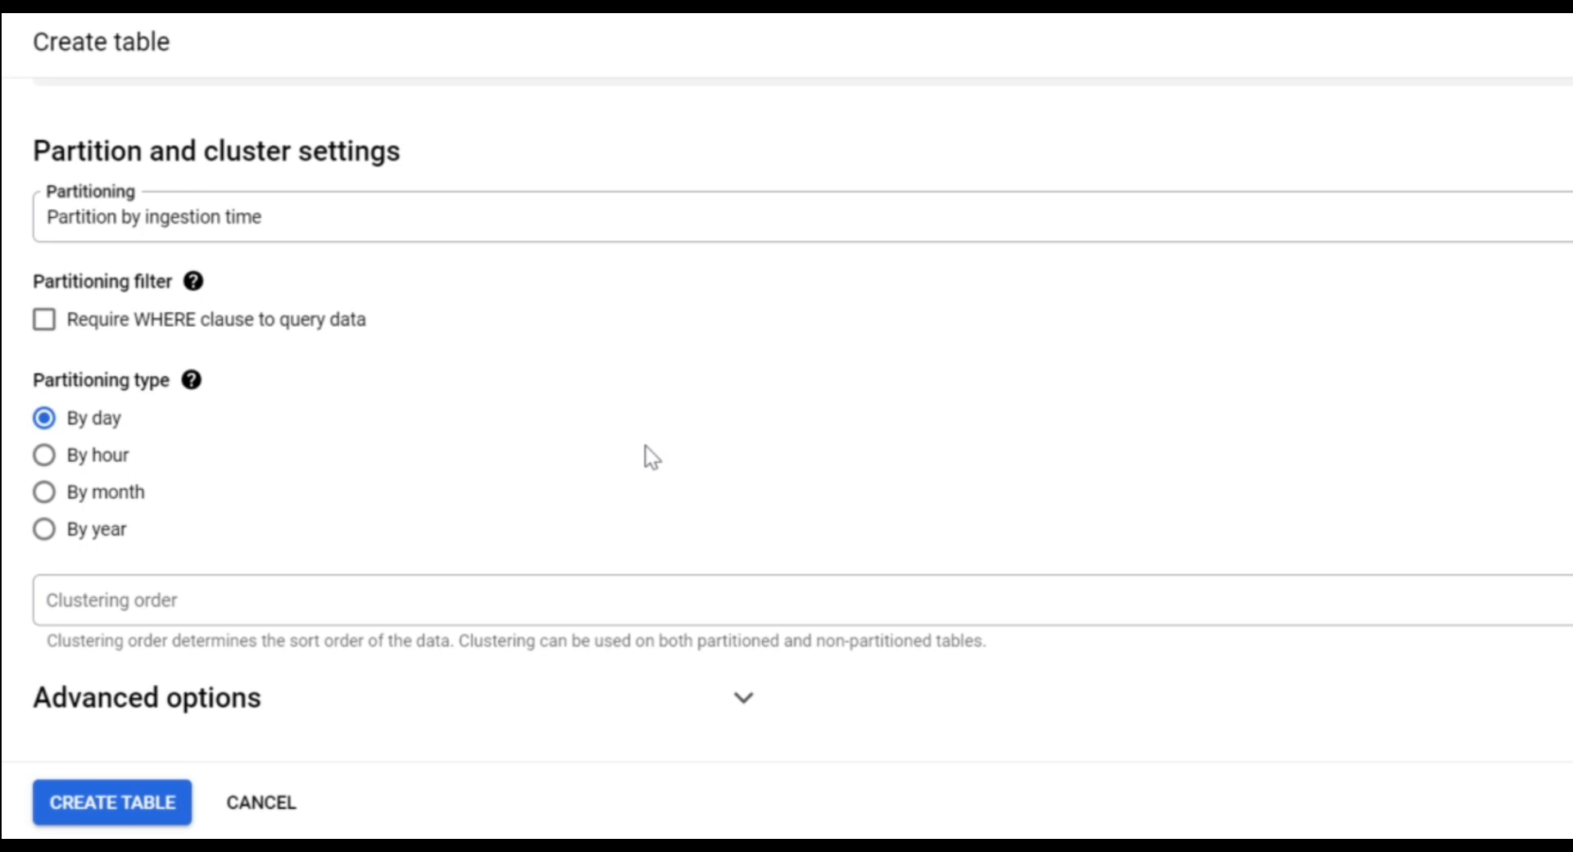
left_click(45, 321)
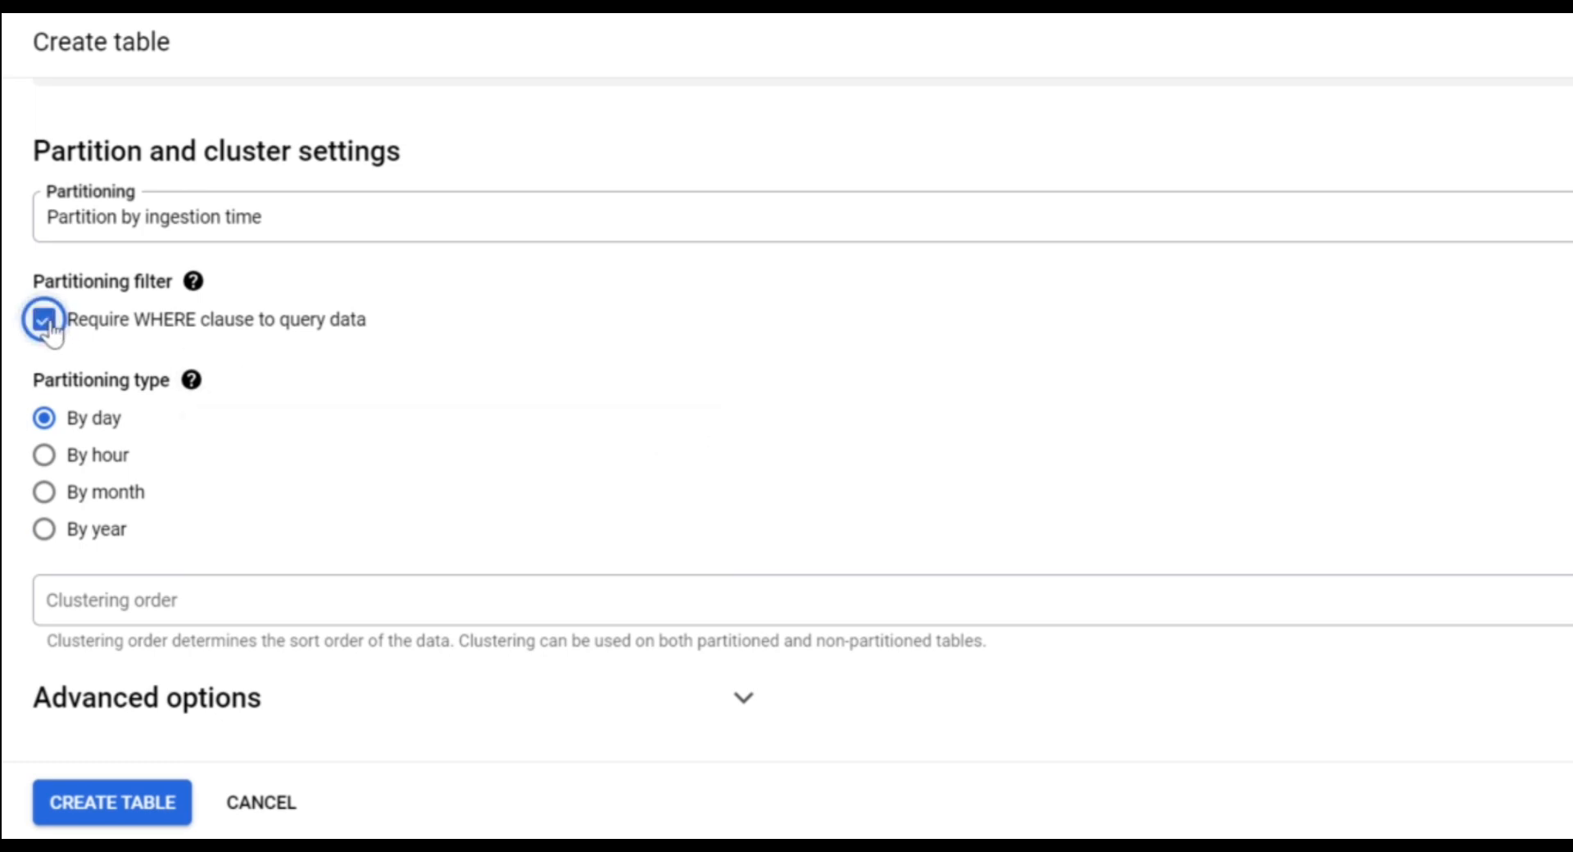
left_click(121, 782)
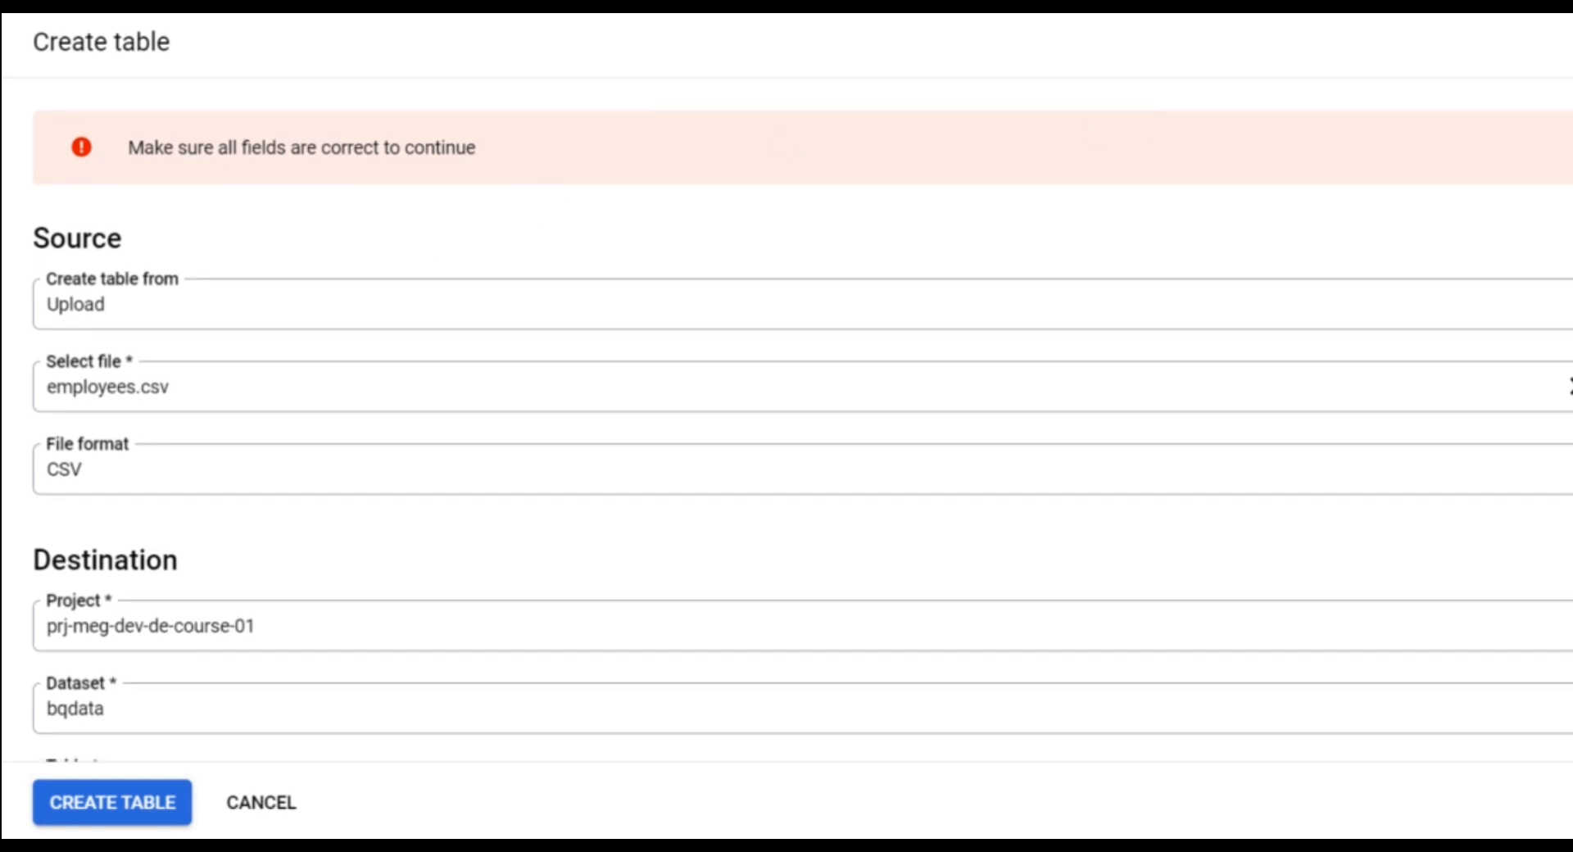
Review the partition, clustering order and advanced options of the new table, and retry creating it
scroll(1009, 273, "down", 8)
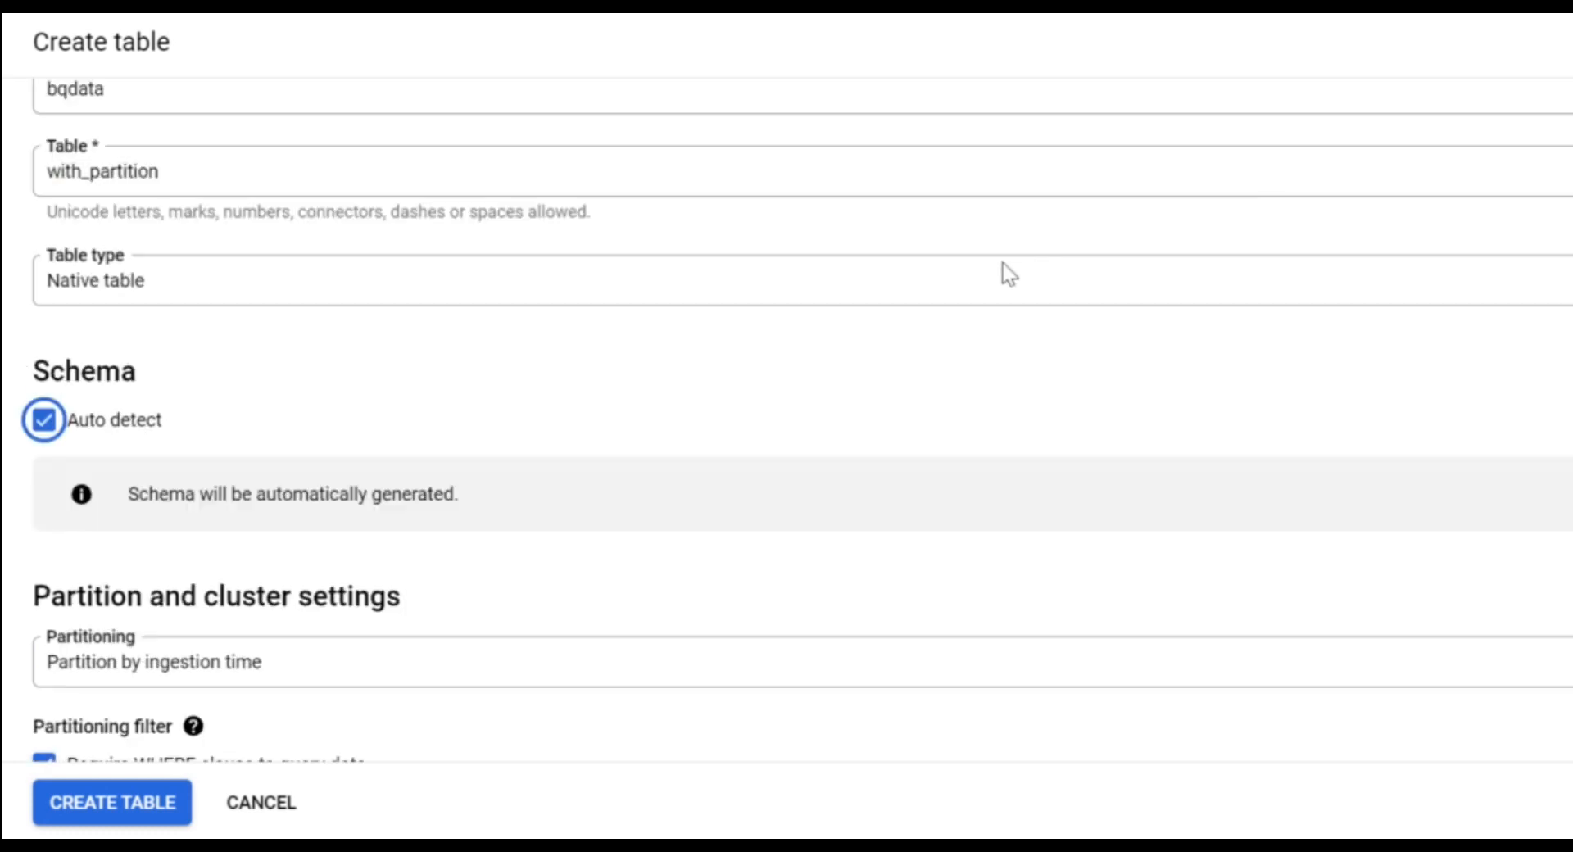
scroll(1008, 274, "down", 4)
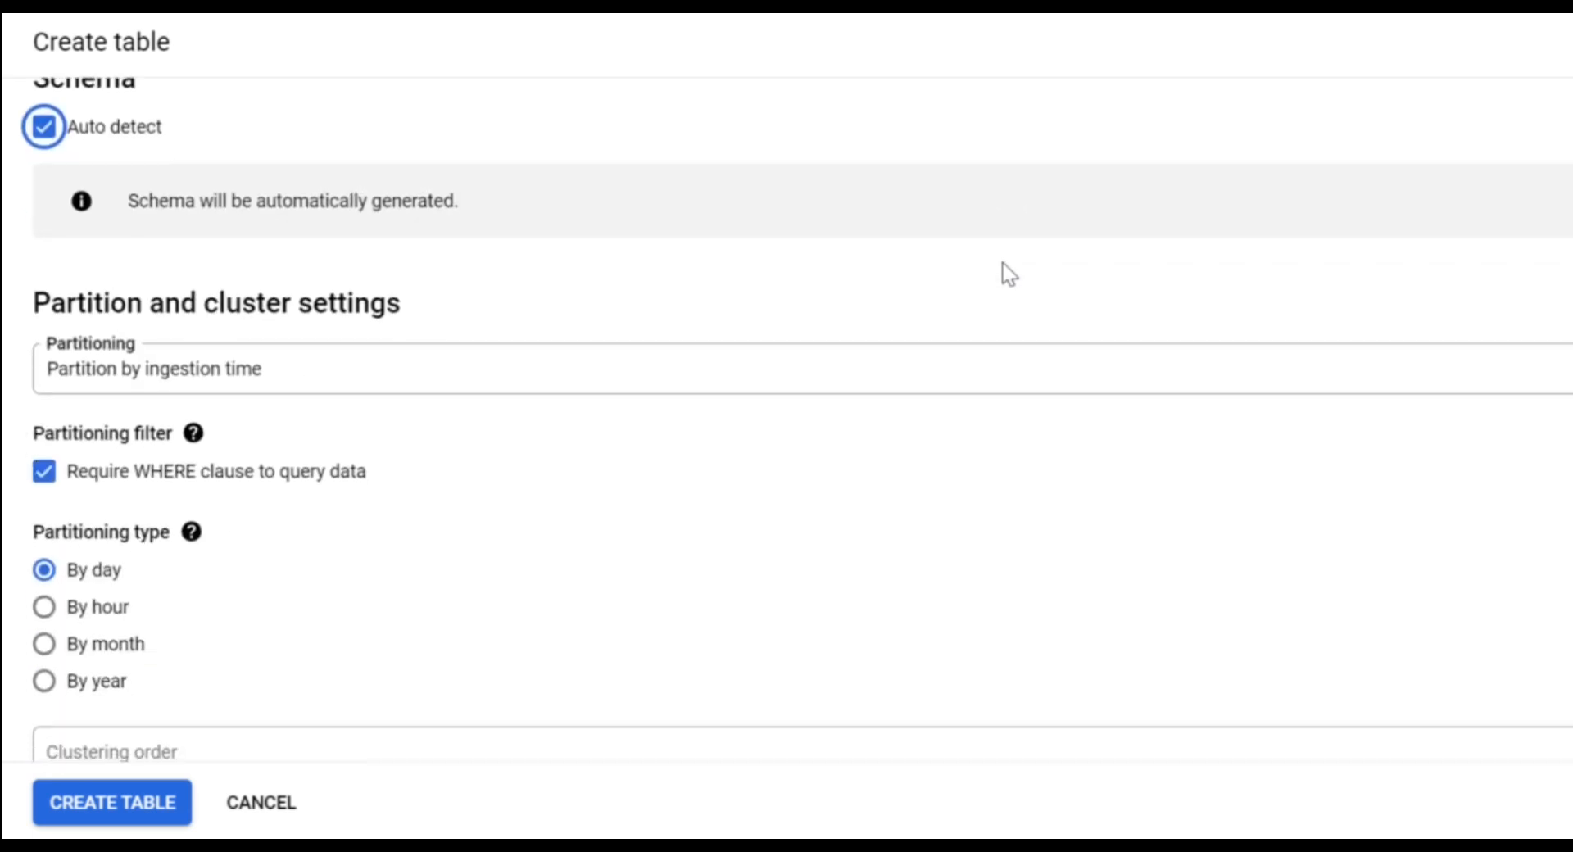
scroll(1008, 273, "down", 2)
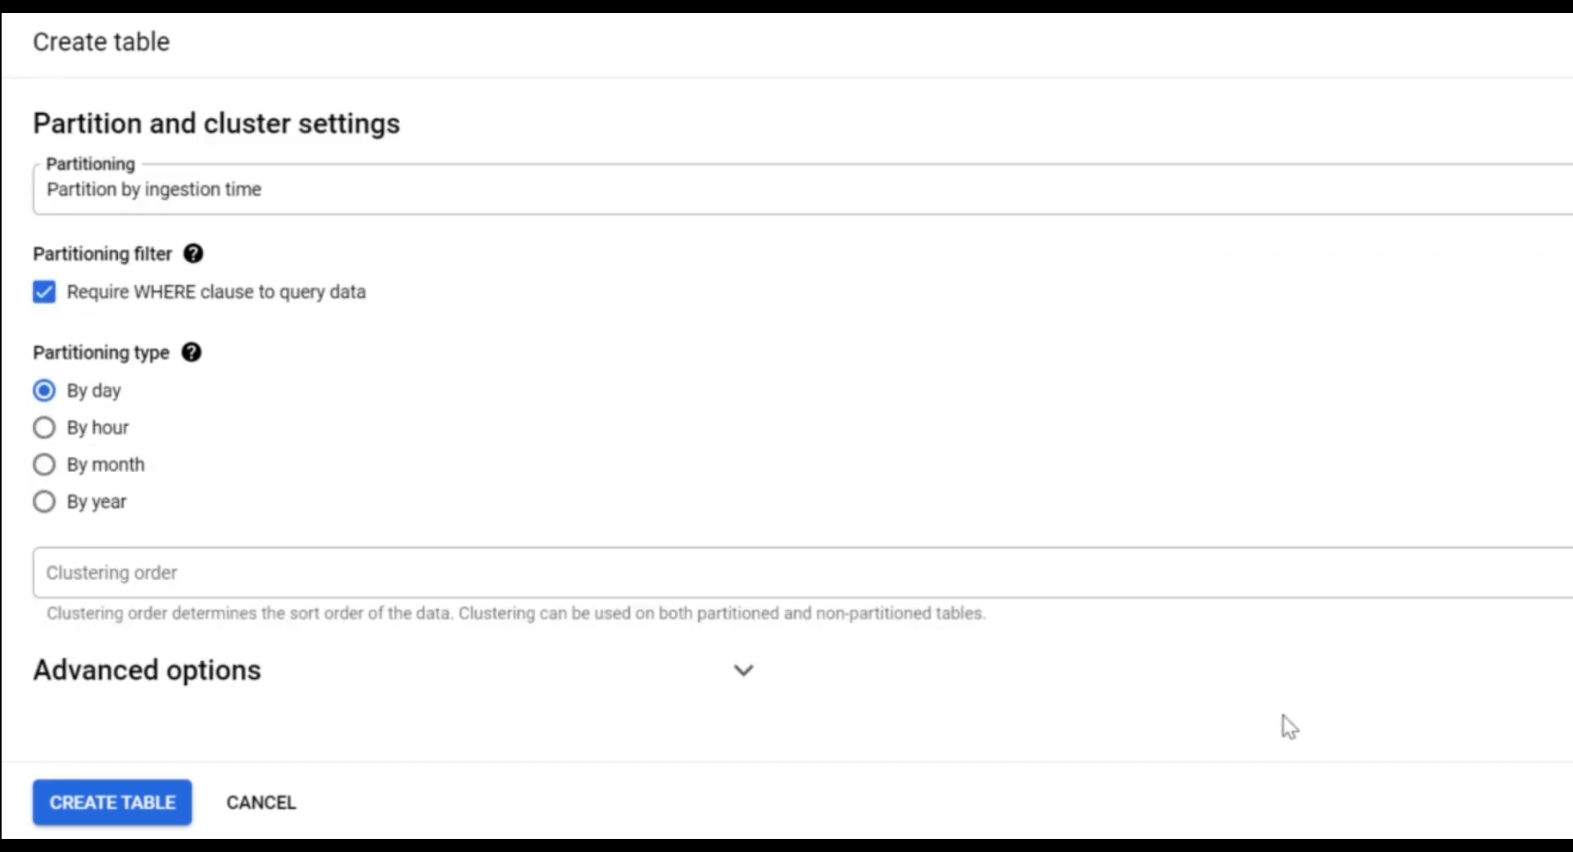
left_click(733, 647)
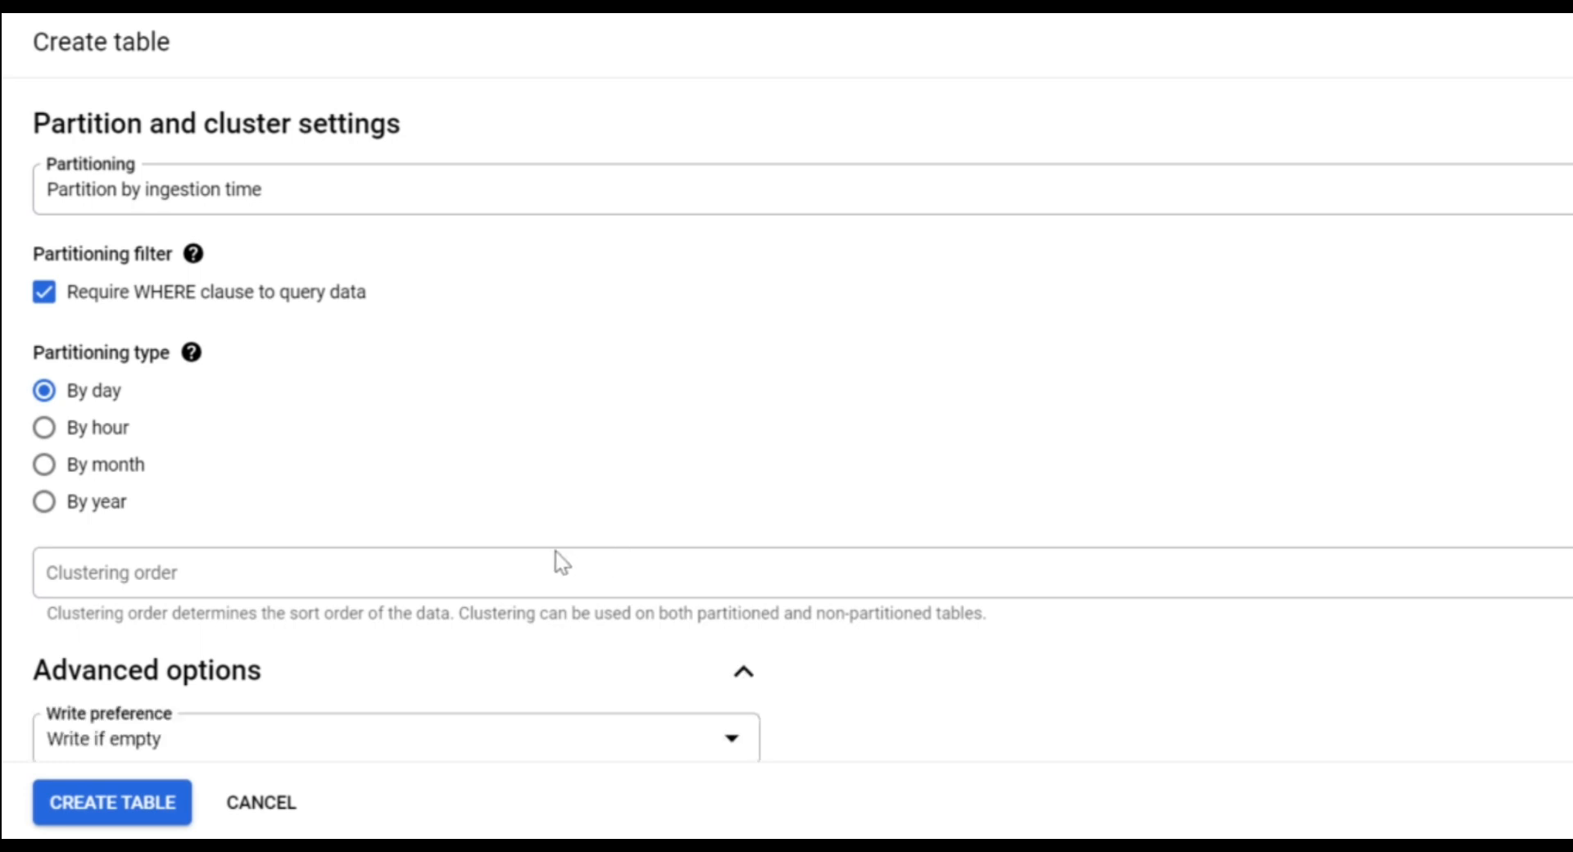
scroll(582, 587, "down", 4)
scroll(582, 588, "up", 5)
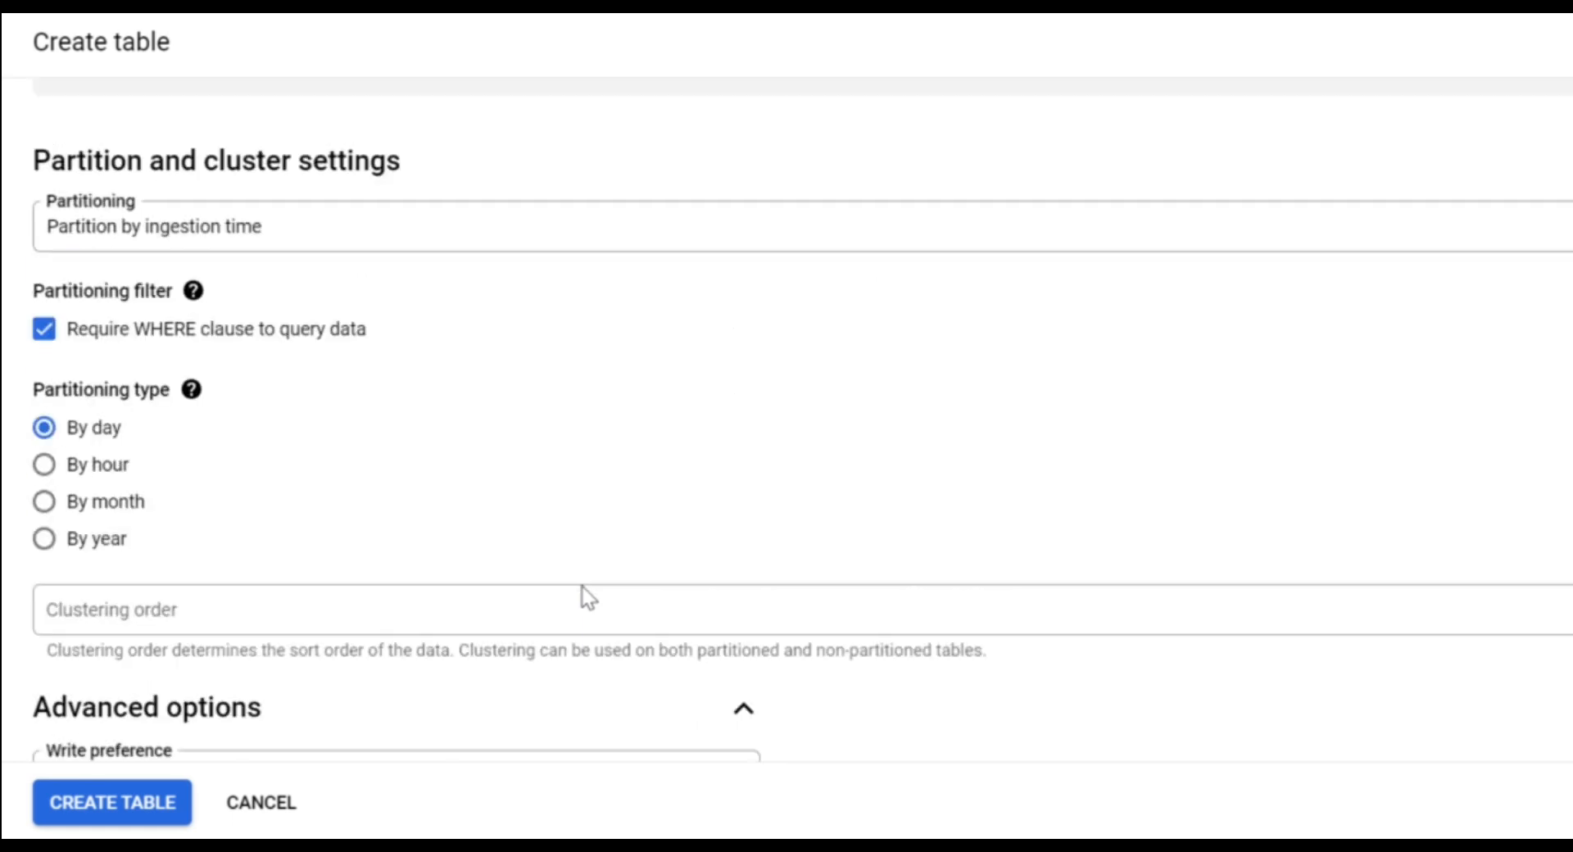
left_click(412, 611)
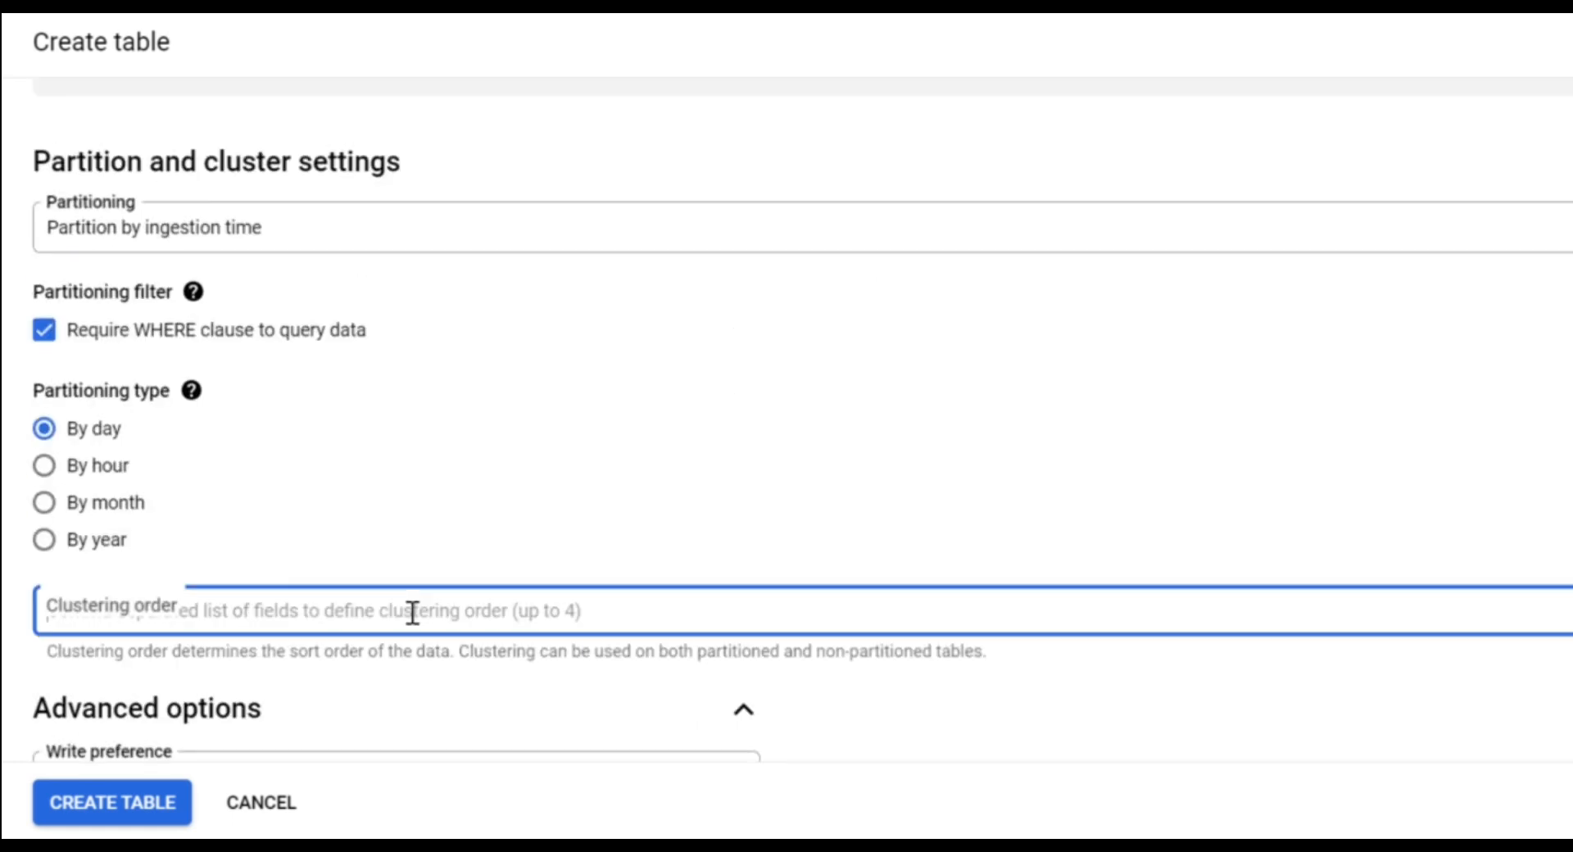
left_click(642, 477)
left_click(122, 819)
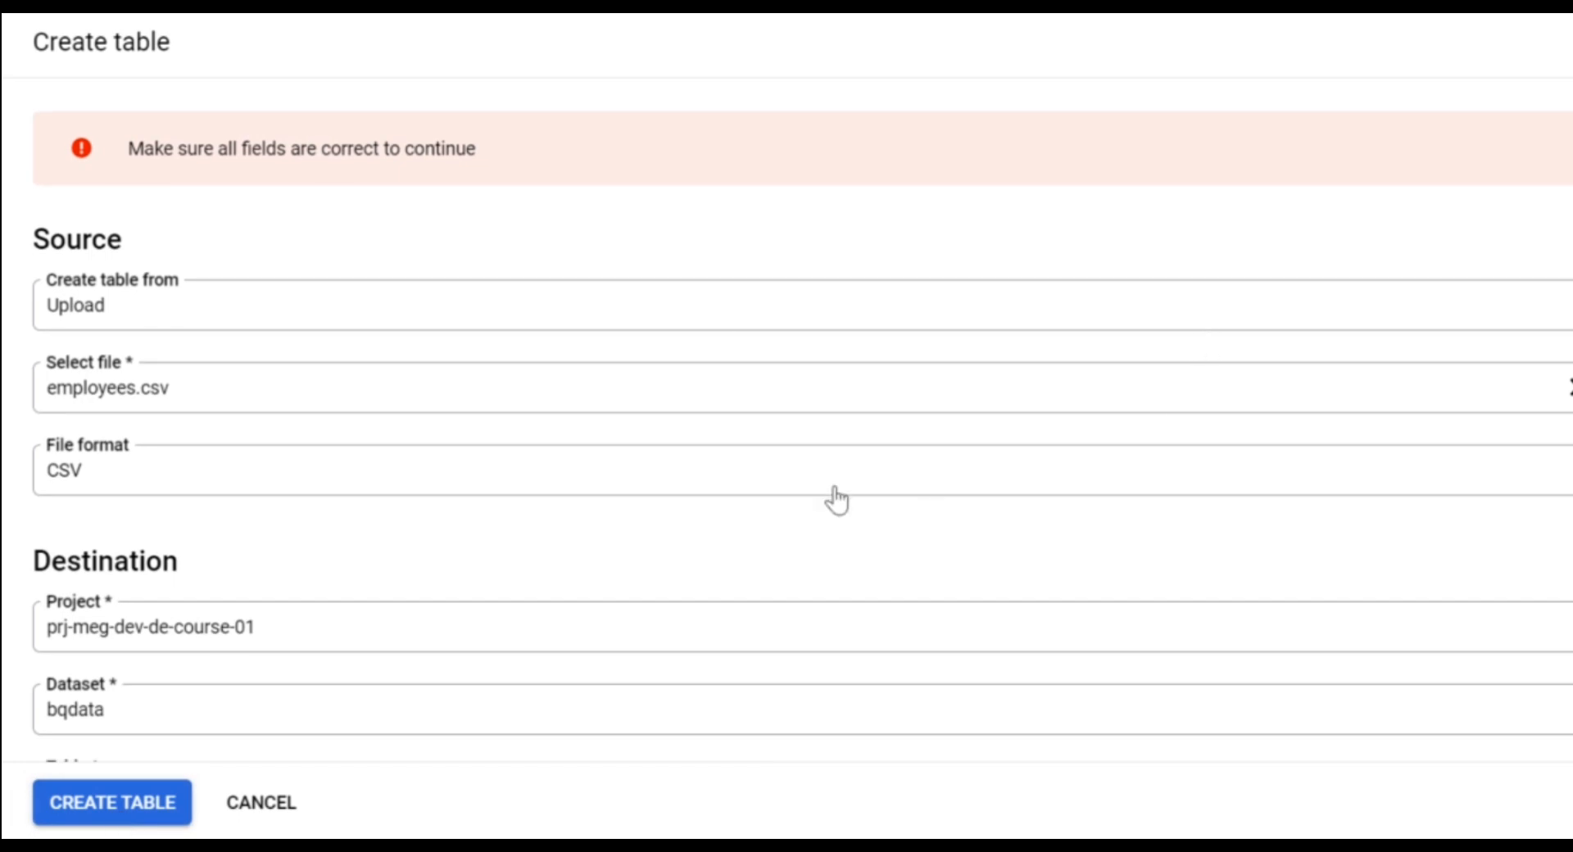
Turn off Auto detect and check the schema's field entries
scroll(787, 488, "down", 4)
scroll(787, 485, "down", 4)
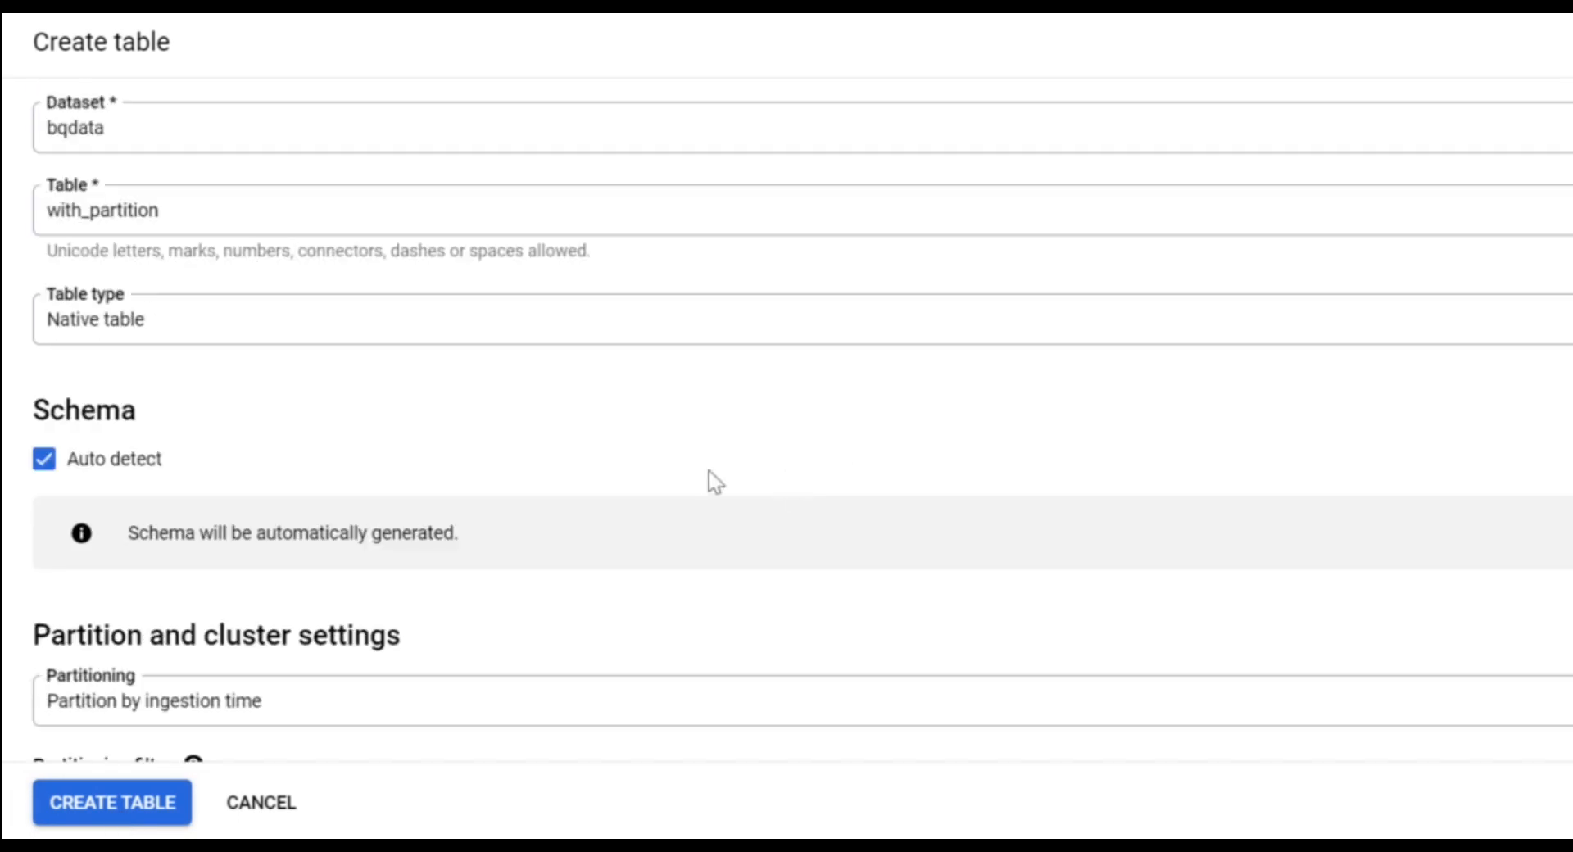
left_click(50, 460)
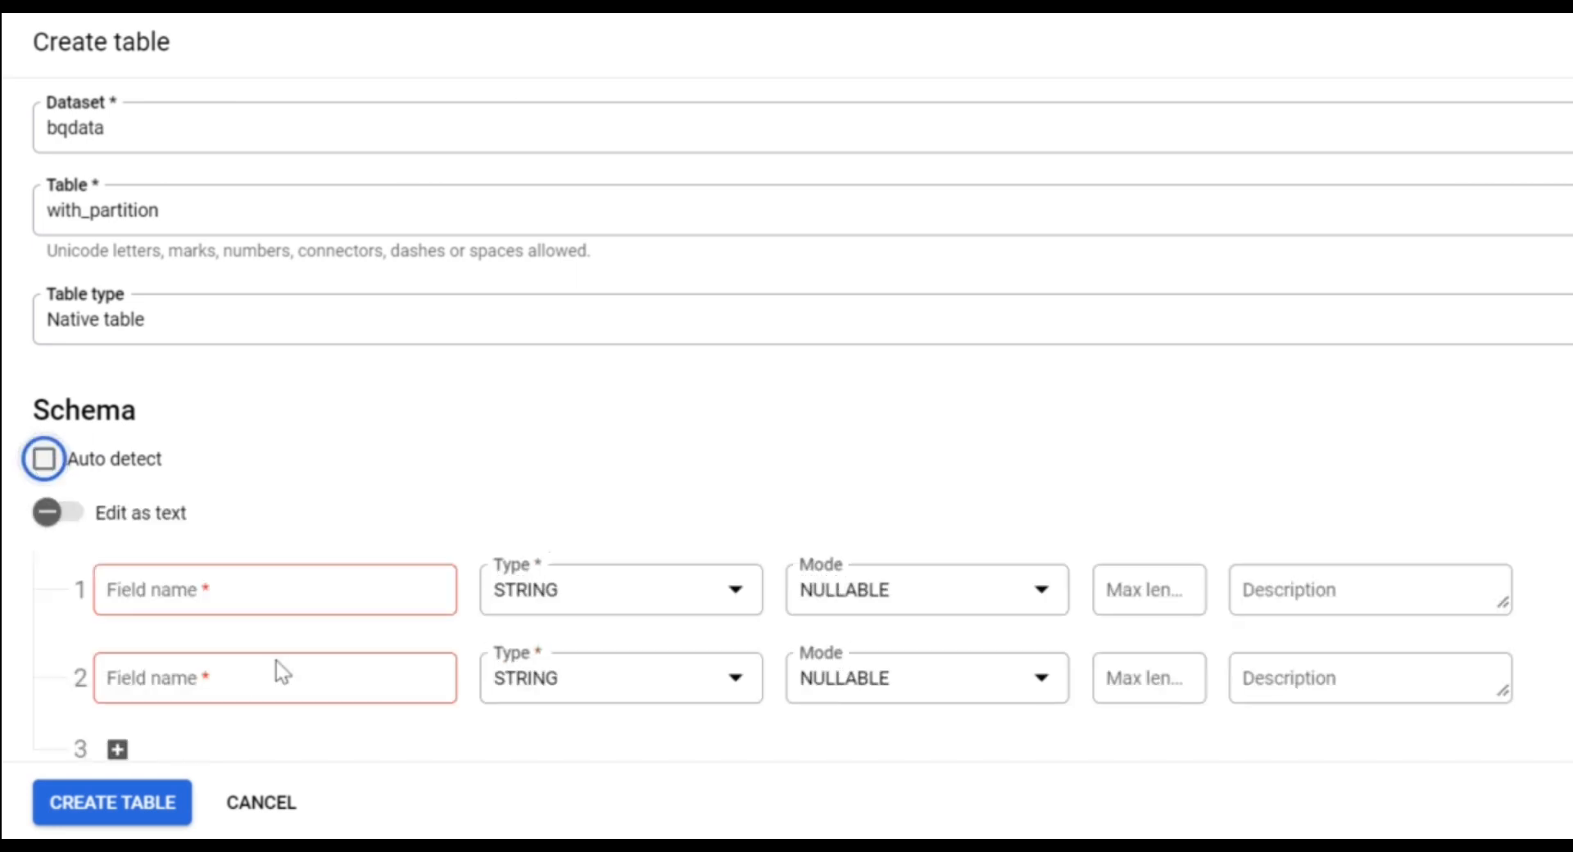
scroll(277, 661, "down", 3)
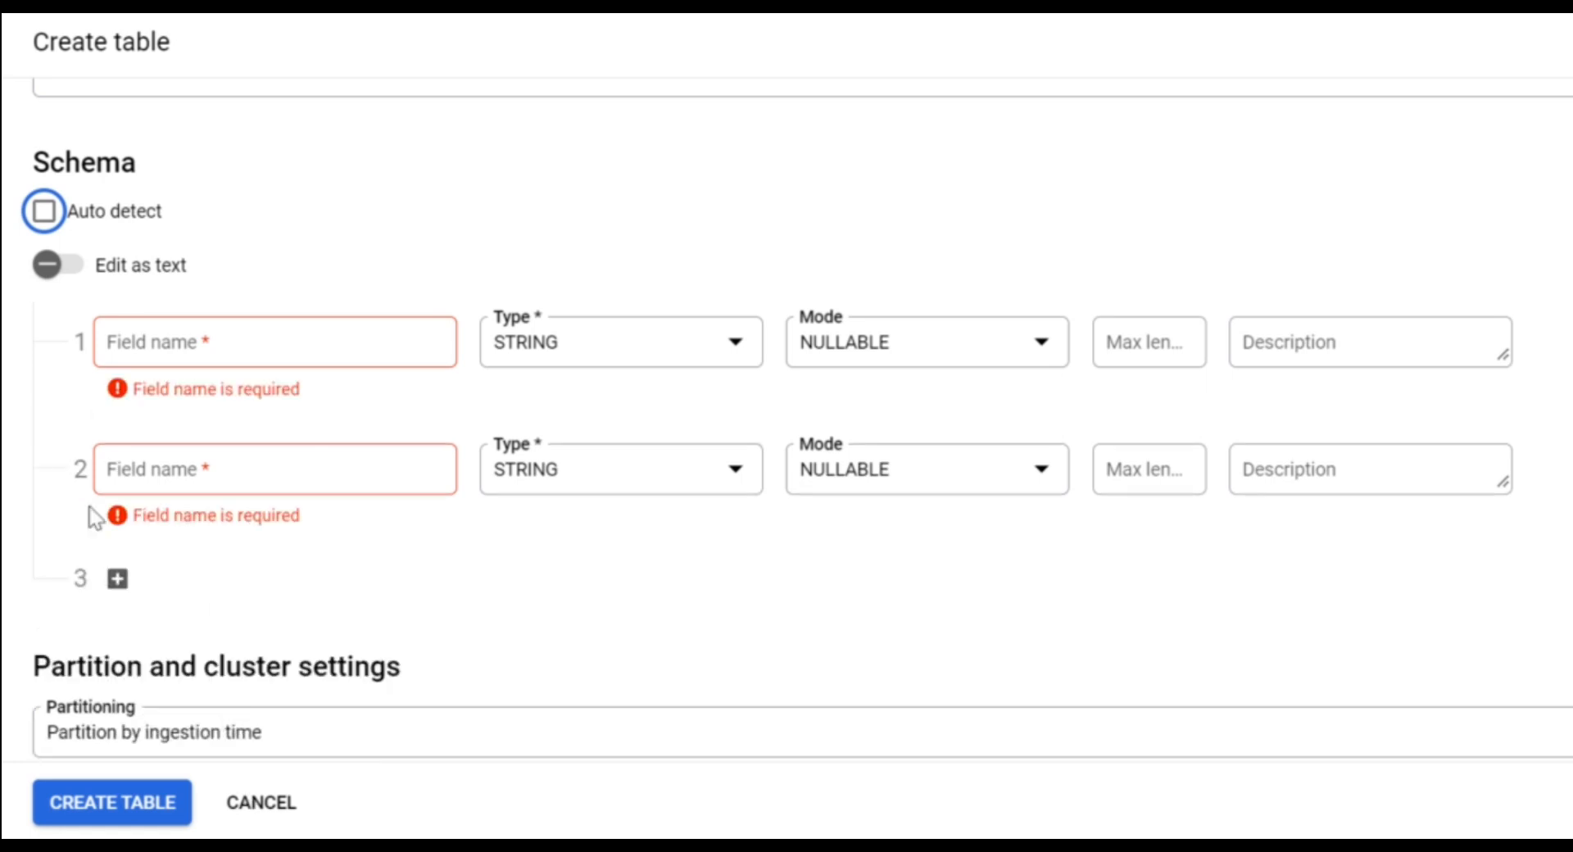
Switch the schema definition to Edit as text
left_click(75, 266)
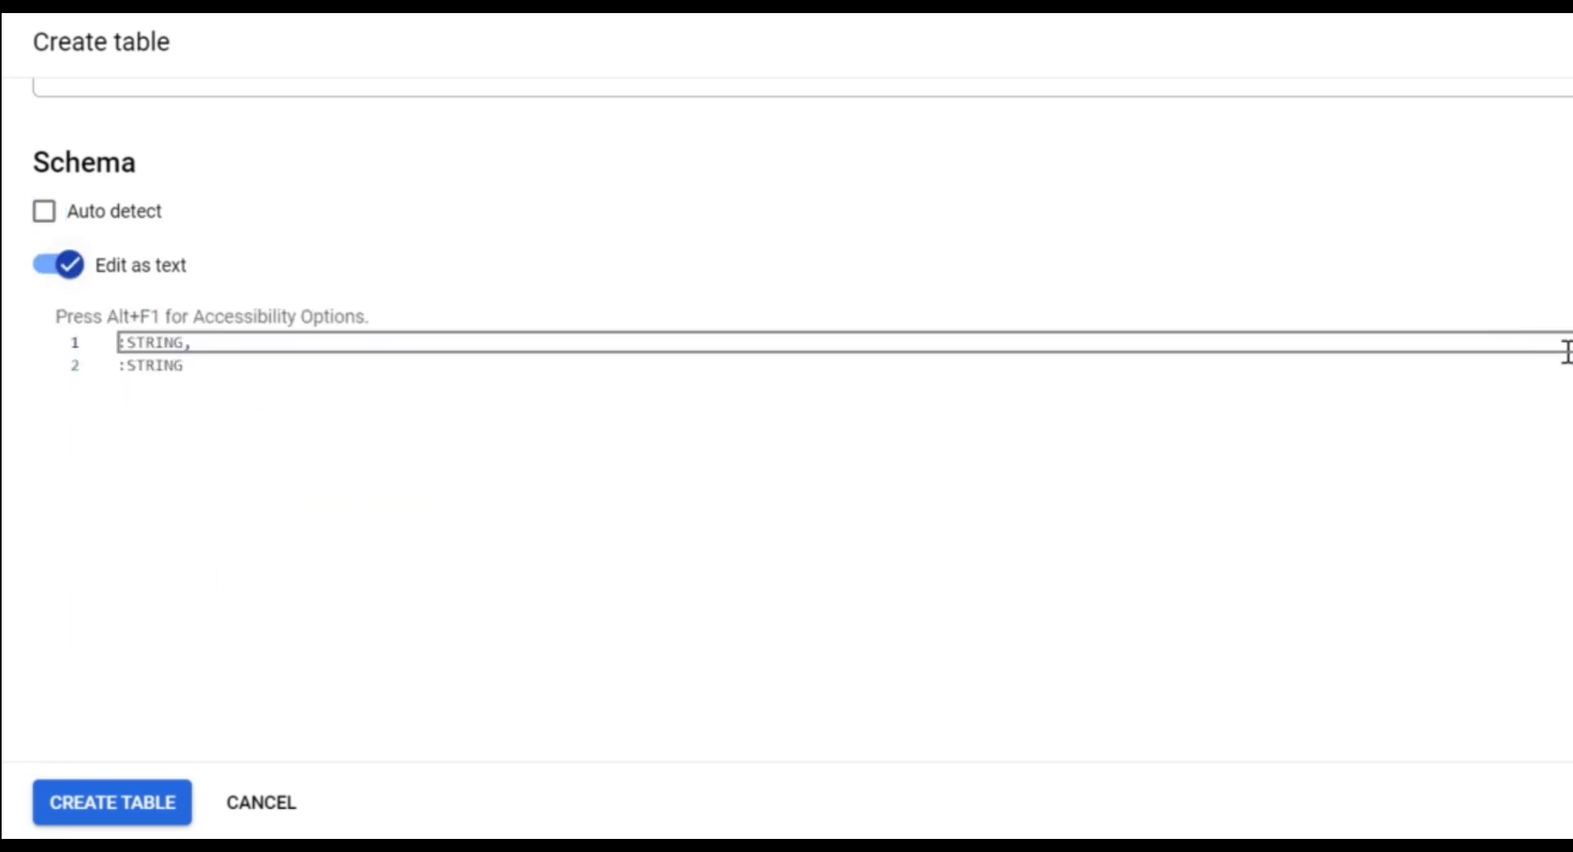
left_click(75, 266)
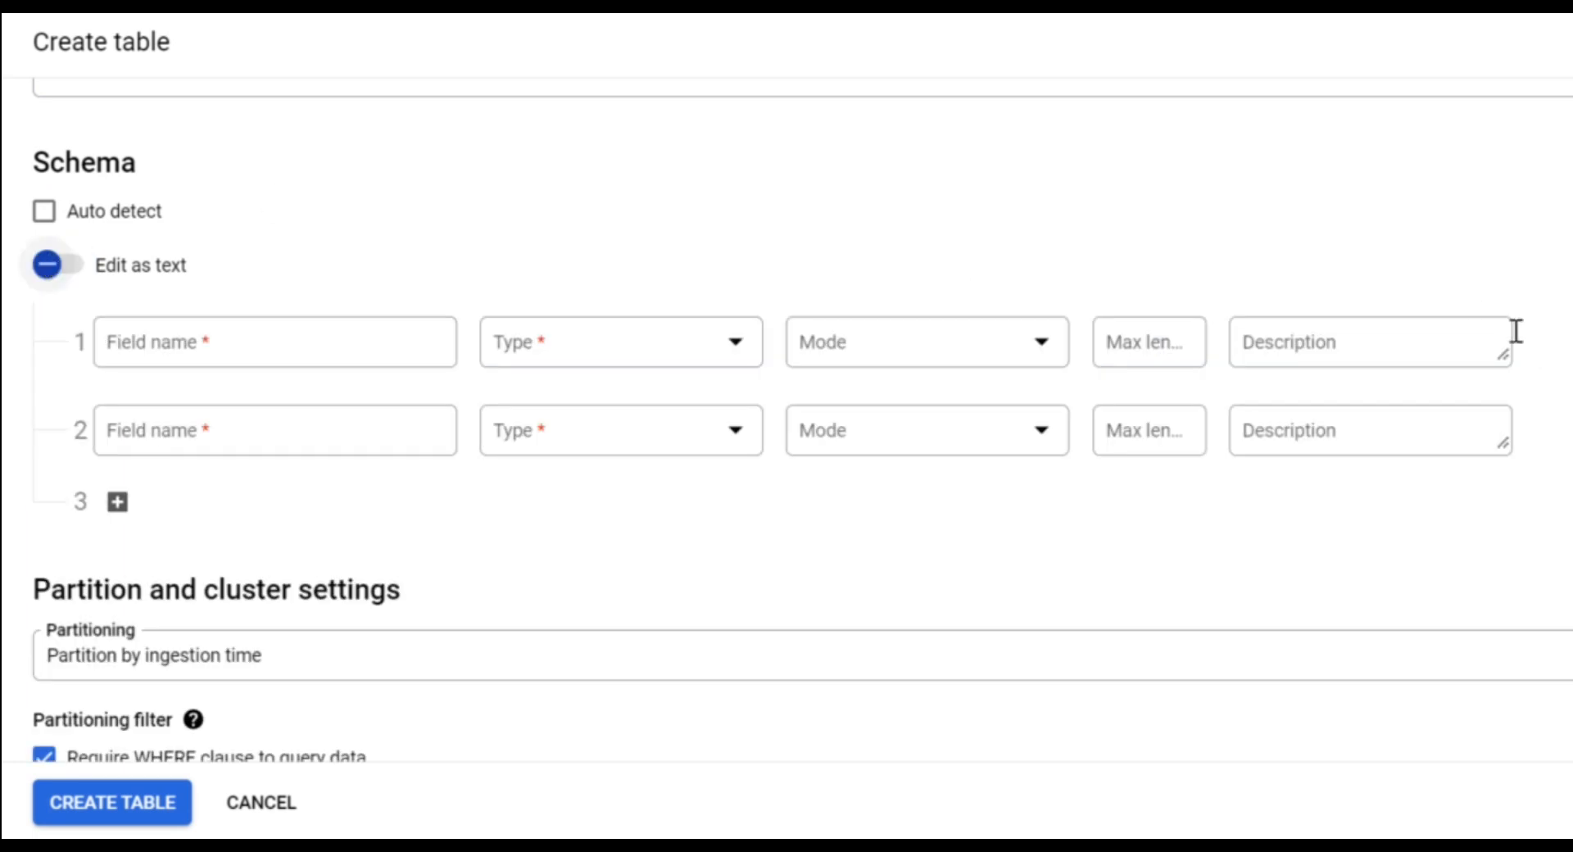
key("space")
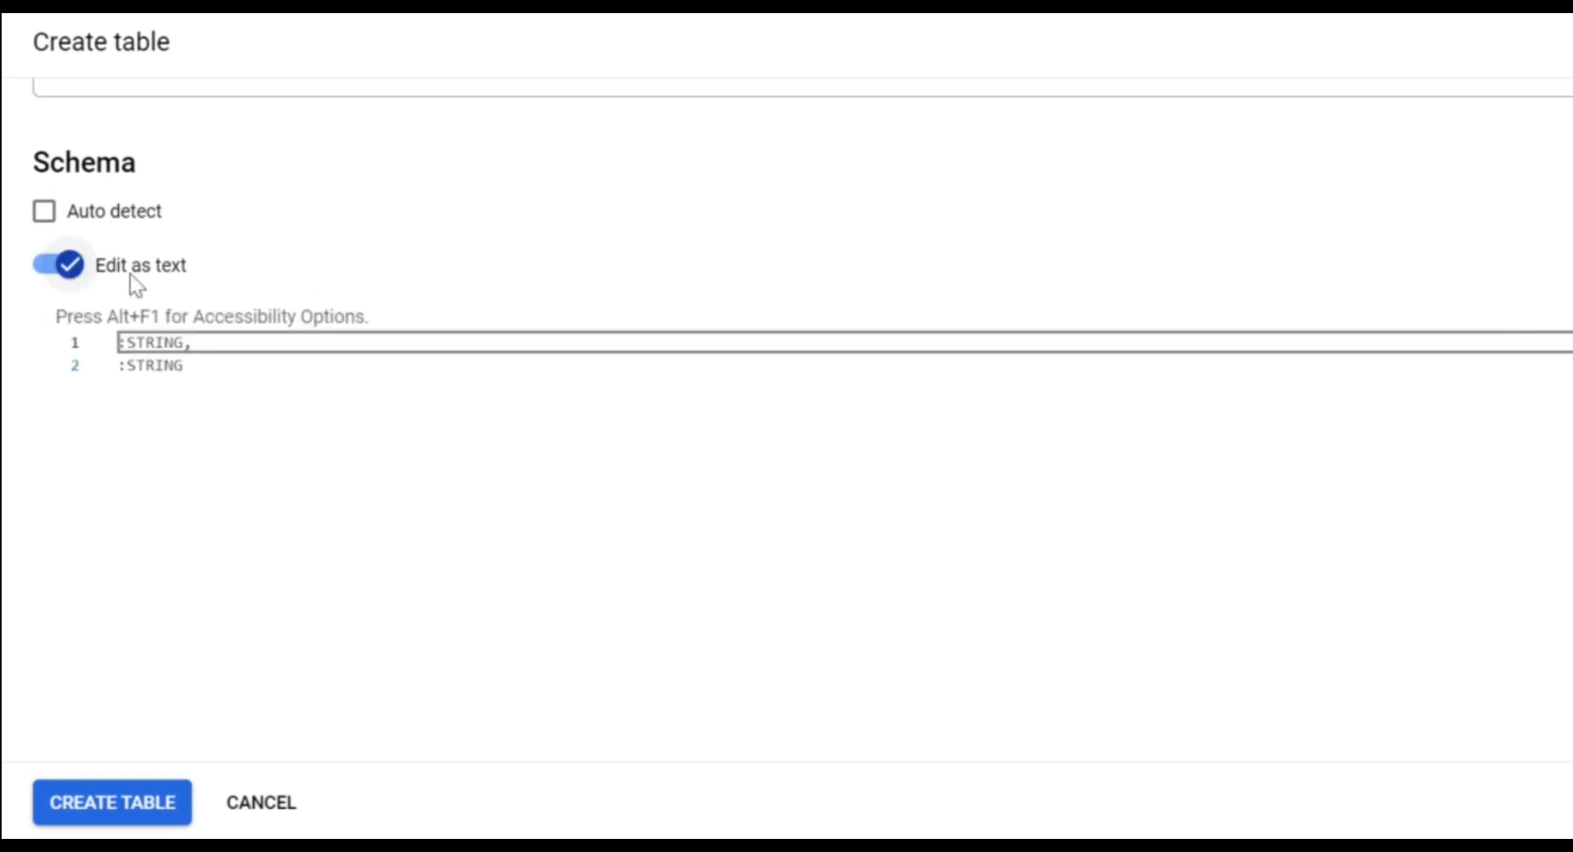
key("shift+F10")
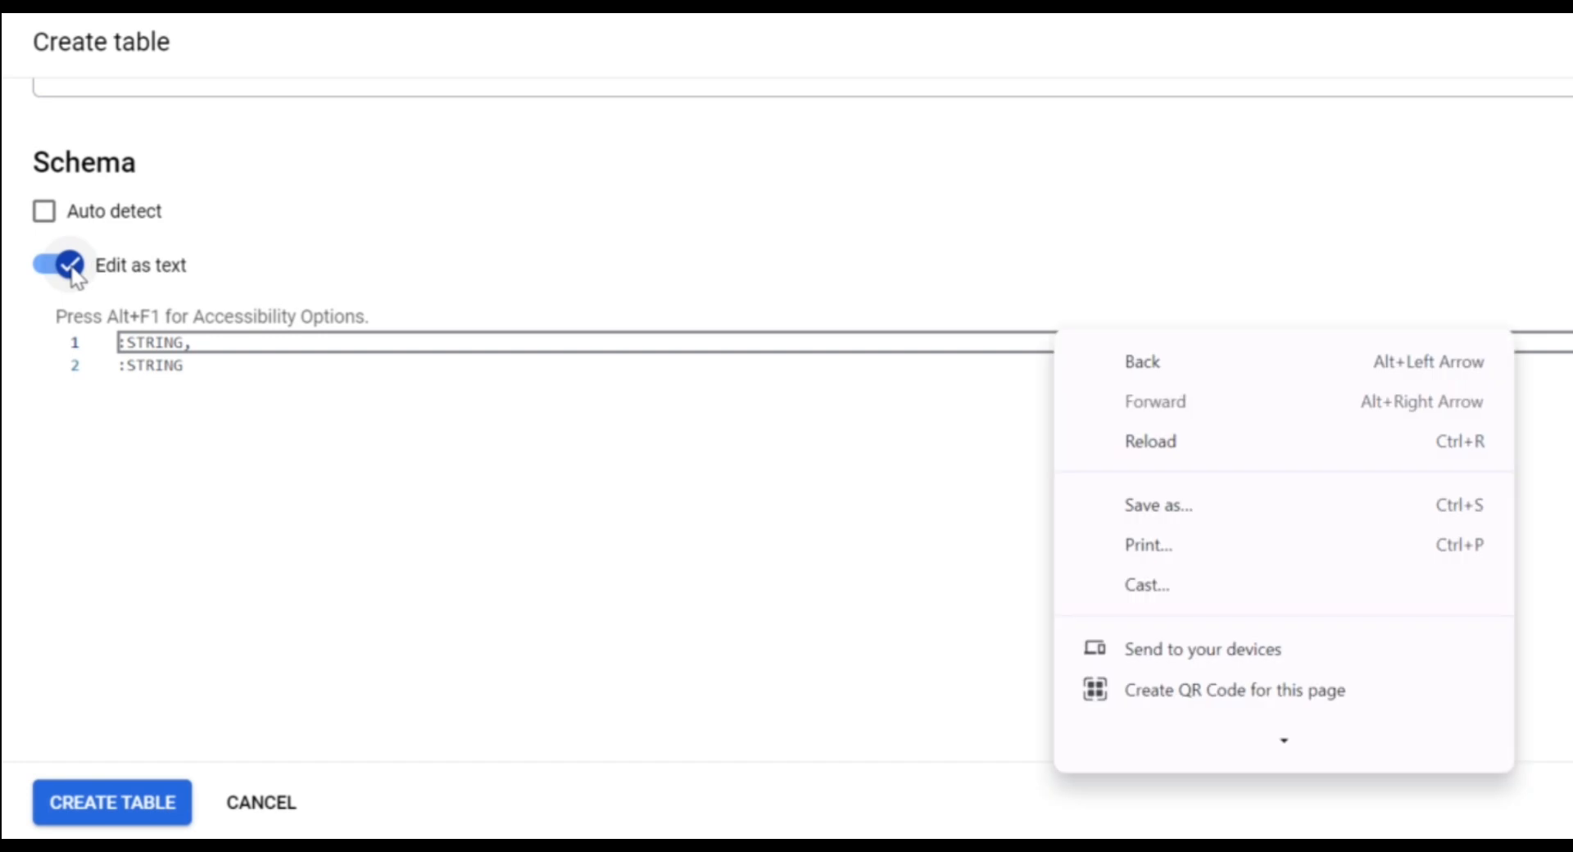
Turn off Edit as text for the schema and delete both empty field rows
key("Escape")
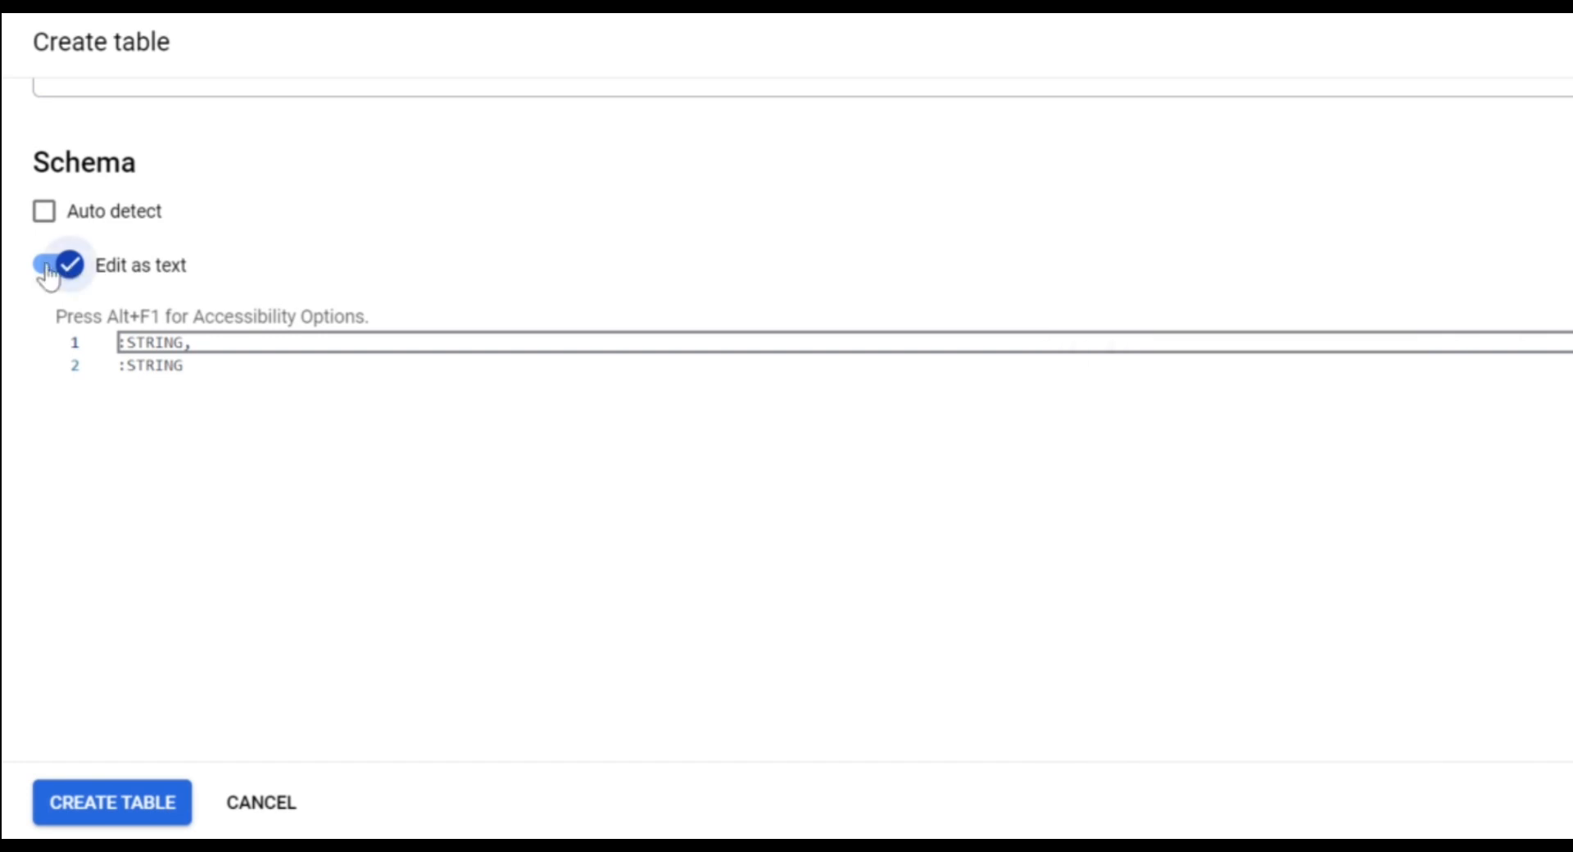
left_click(46, 268)
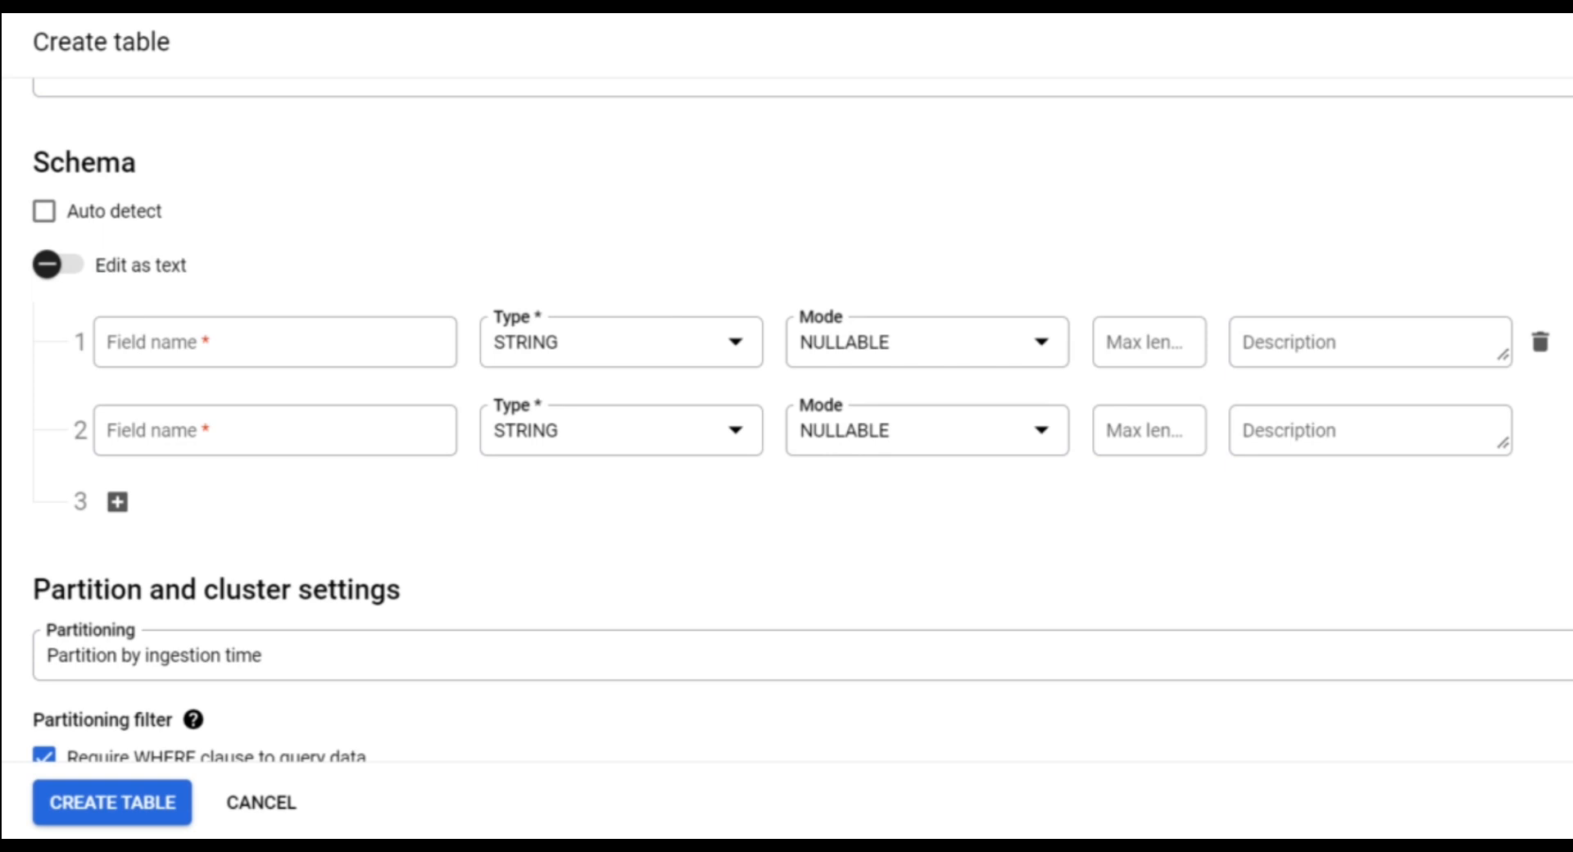
mouse_move(1536, 429)
left_click(1541, 434)
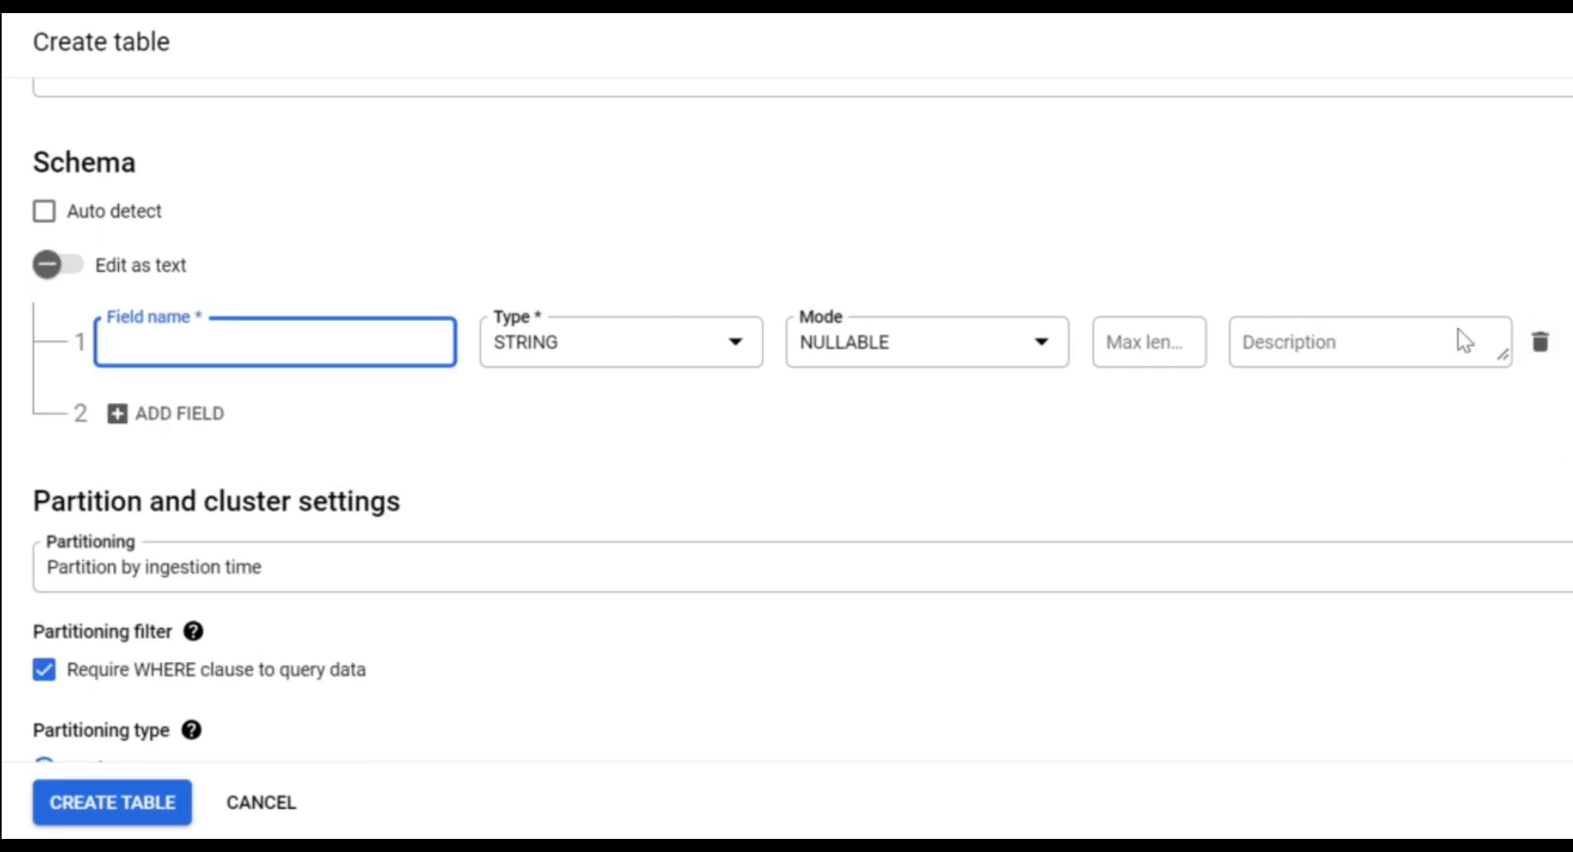
left_click(1539, 354)
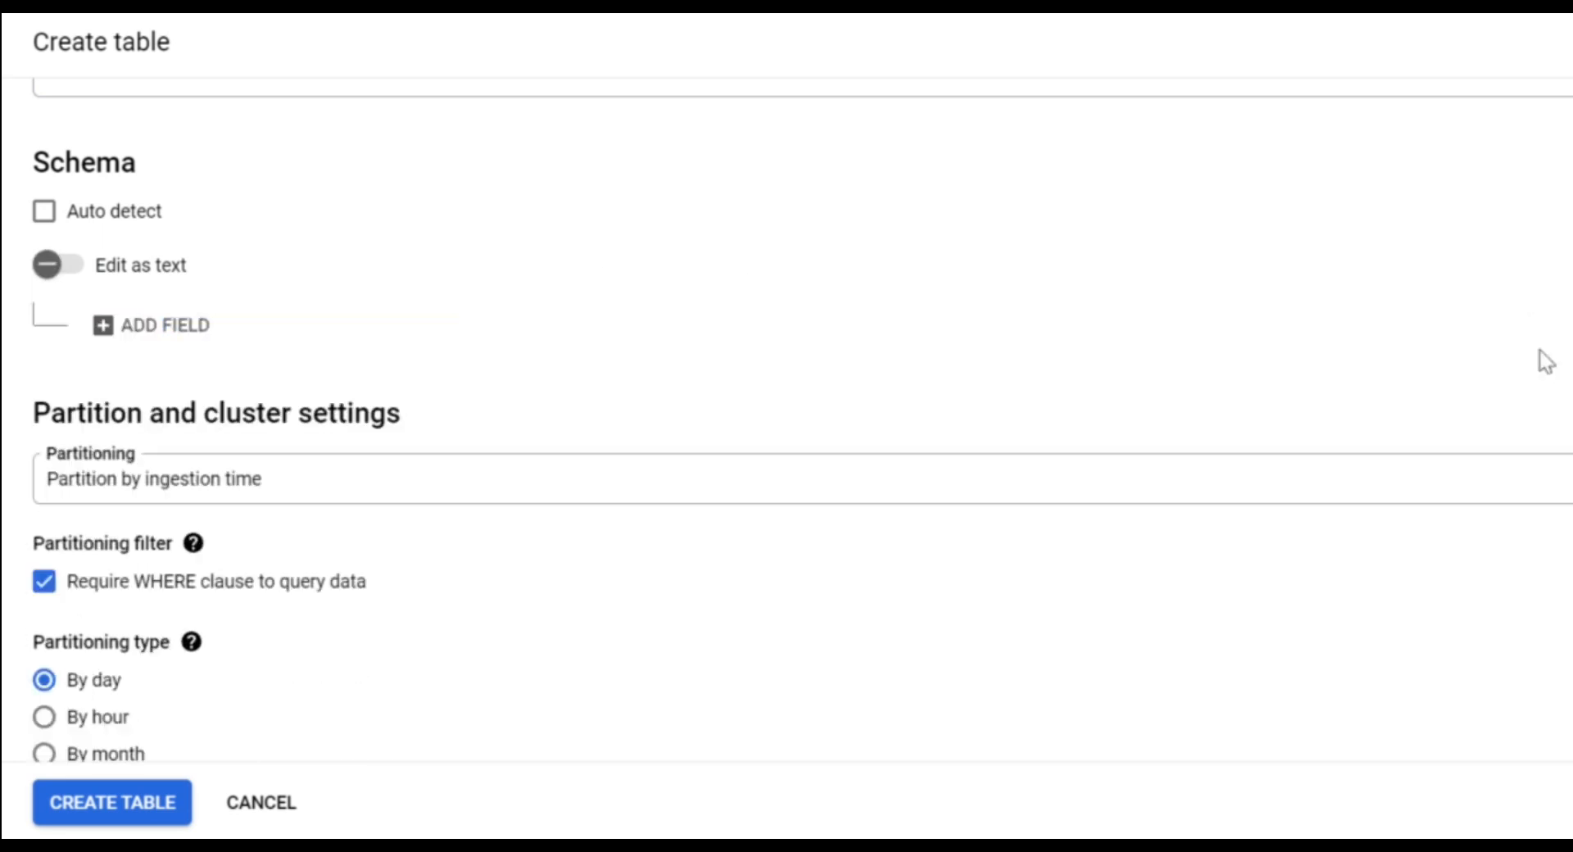
Enable Auto detect for the schema and create the partitioned table
left_click(48, 217)
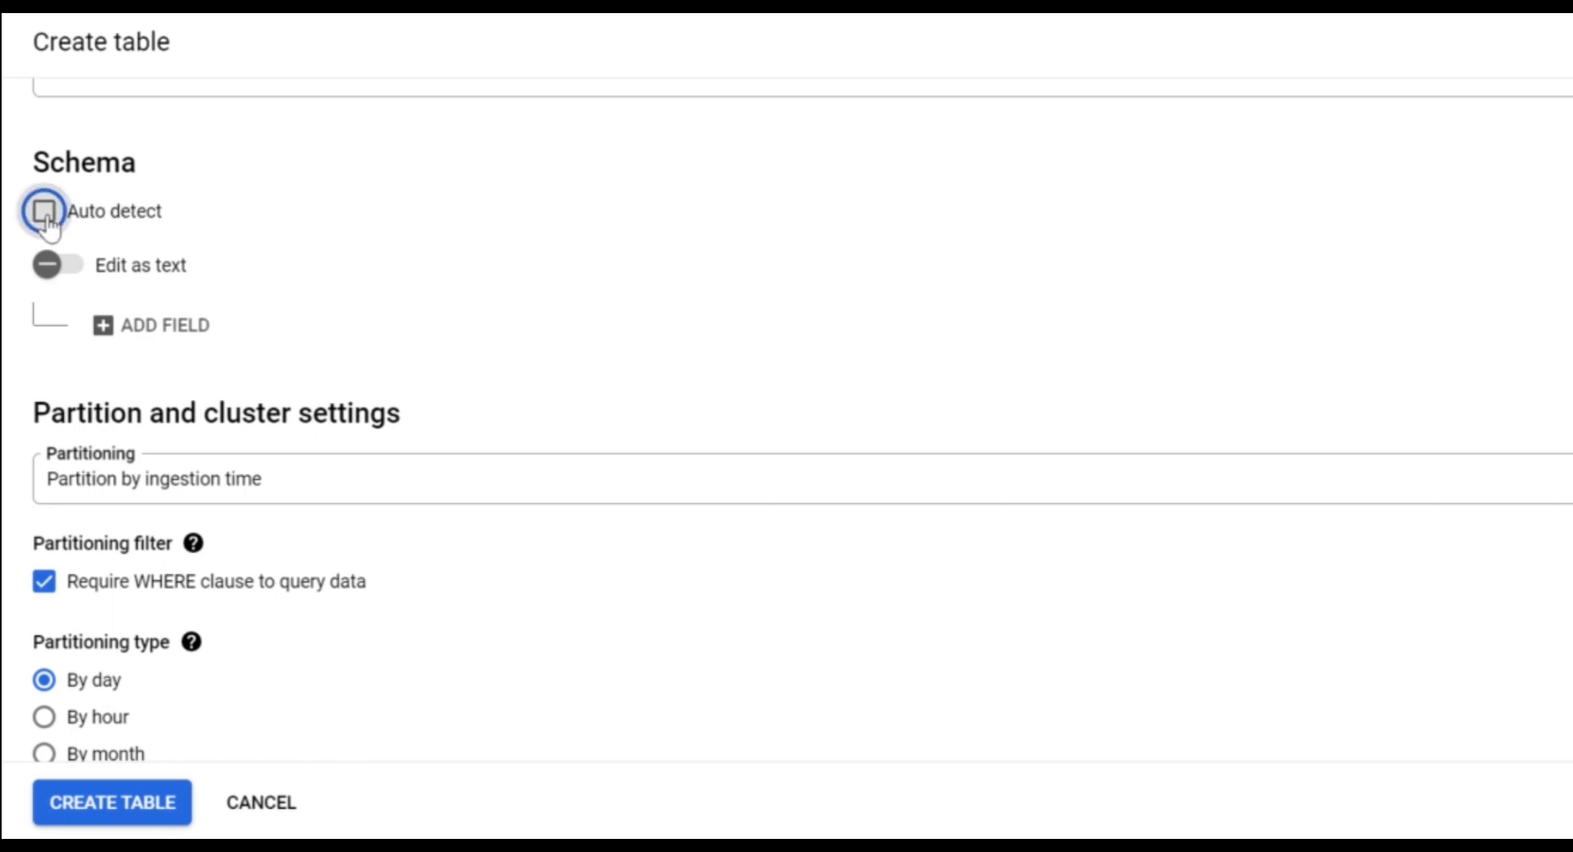
left_click(152, 803)
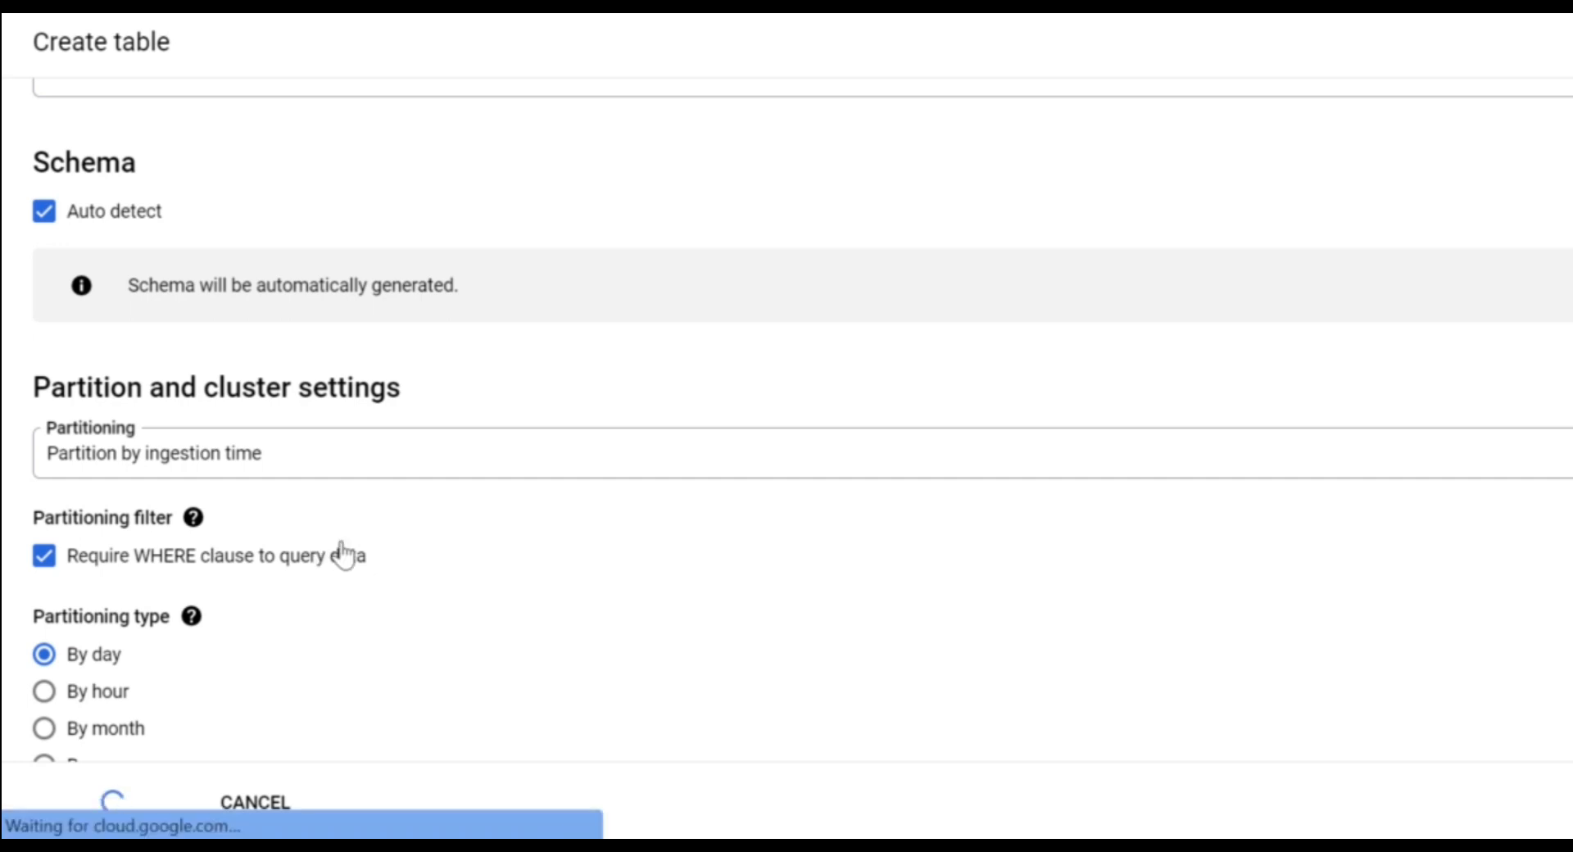
scroll(344, 556, "down", 3)
scroll(344, 555, "down", 4)
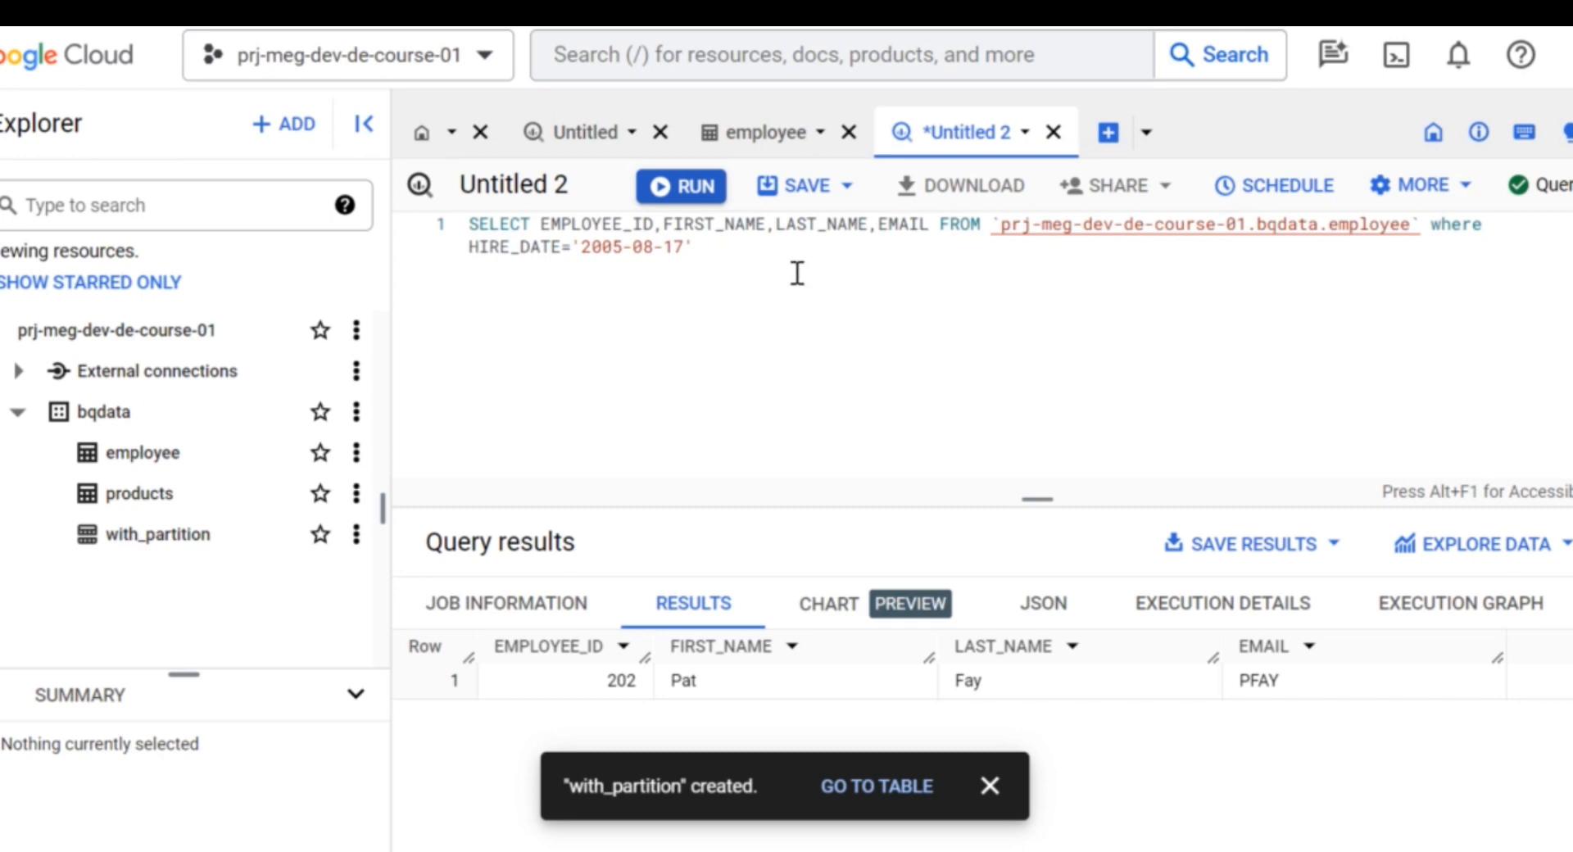
Rerun the employee query for HIRE_DATE '2005-08-17' and check the hire dates in the employee table's preview
left_click(695, 189)
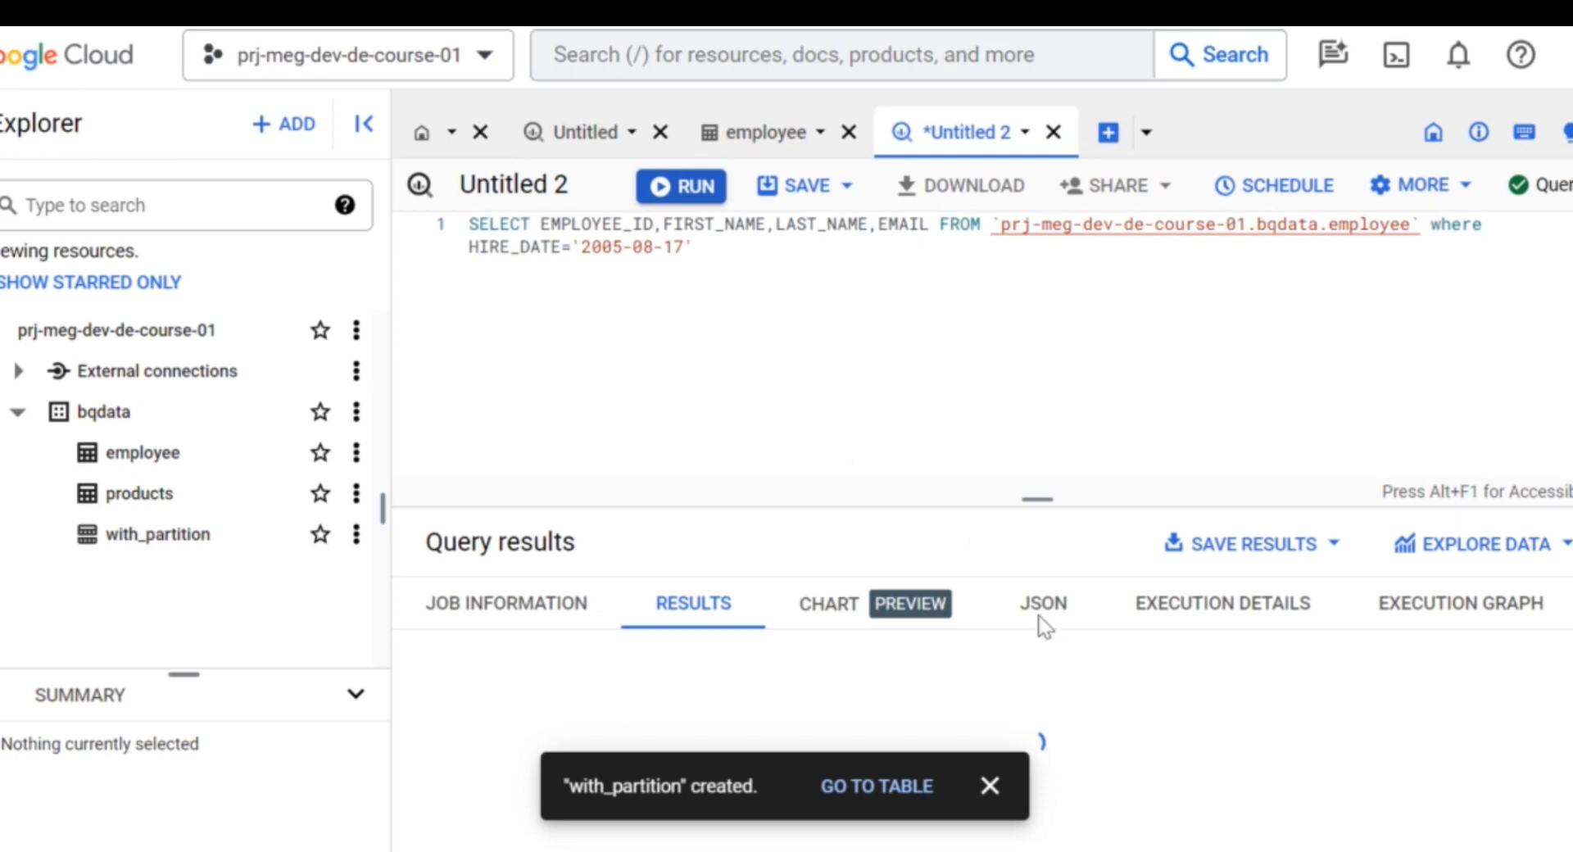
left_click(991, 788)
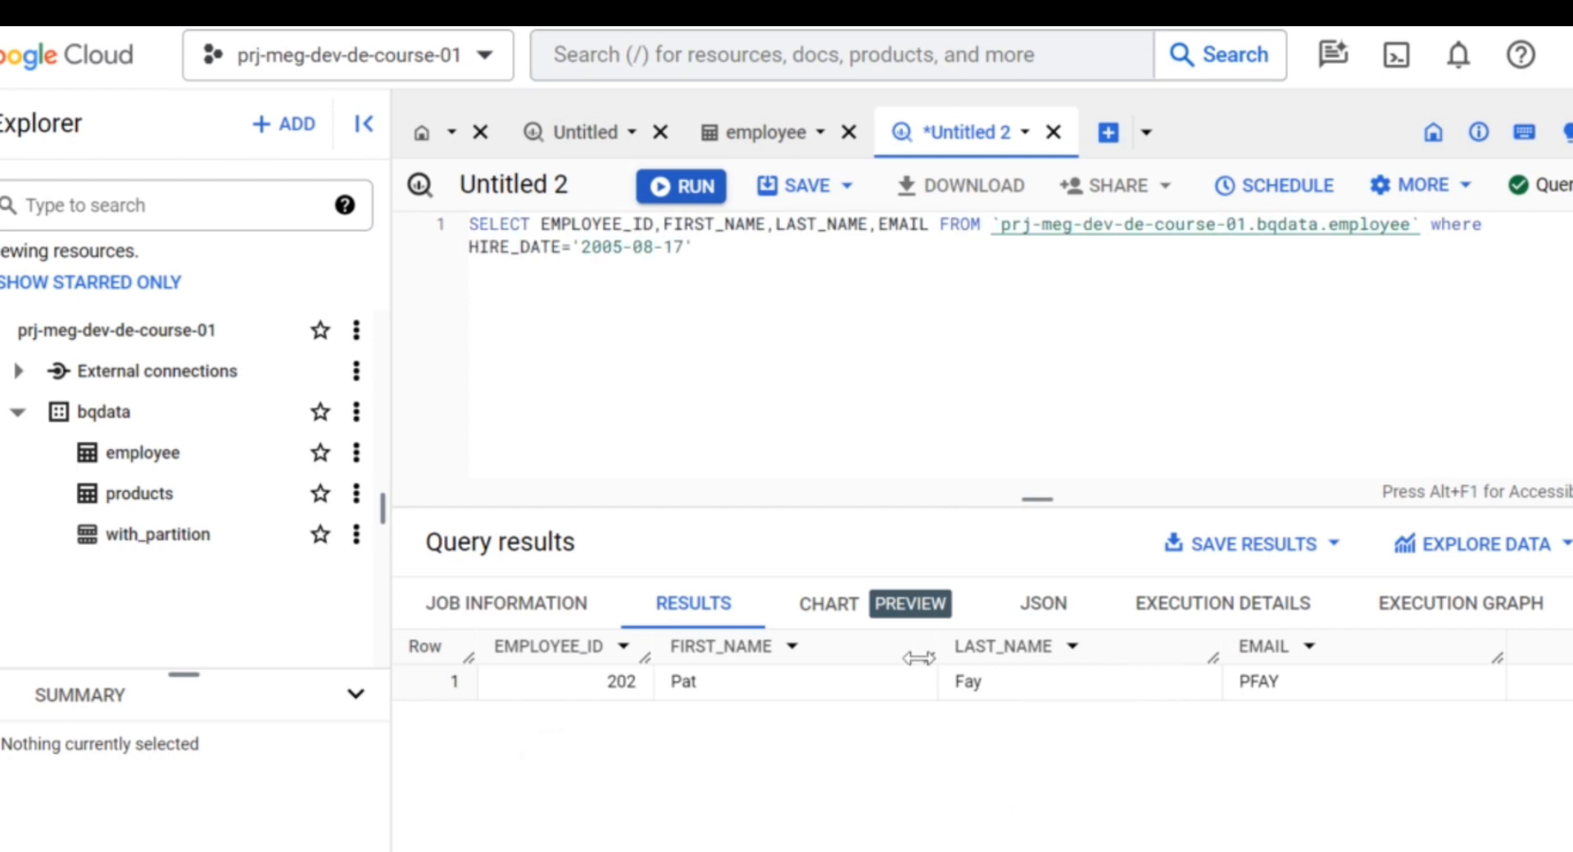
left_click(769, 146)
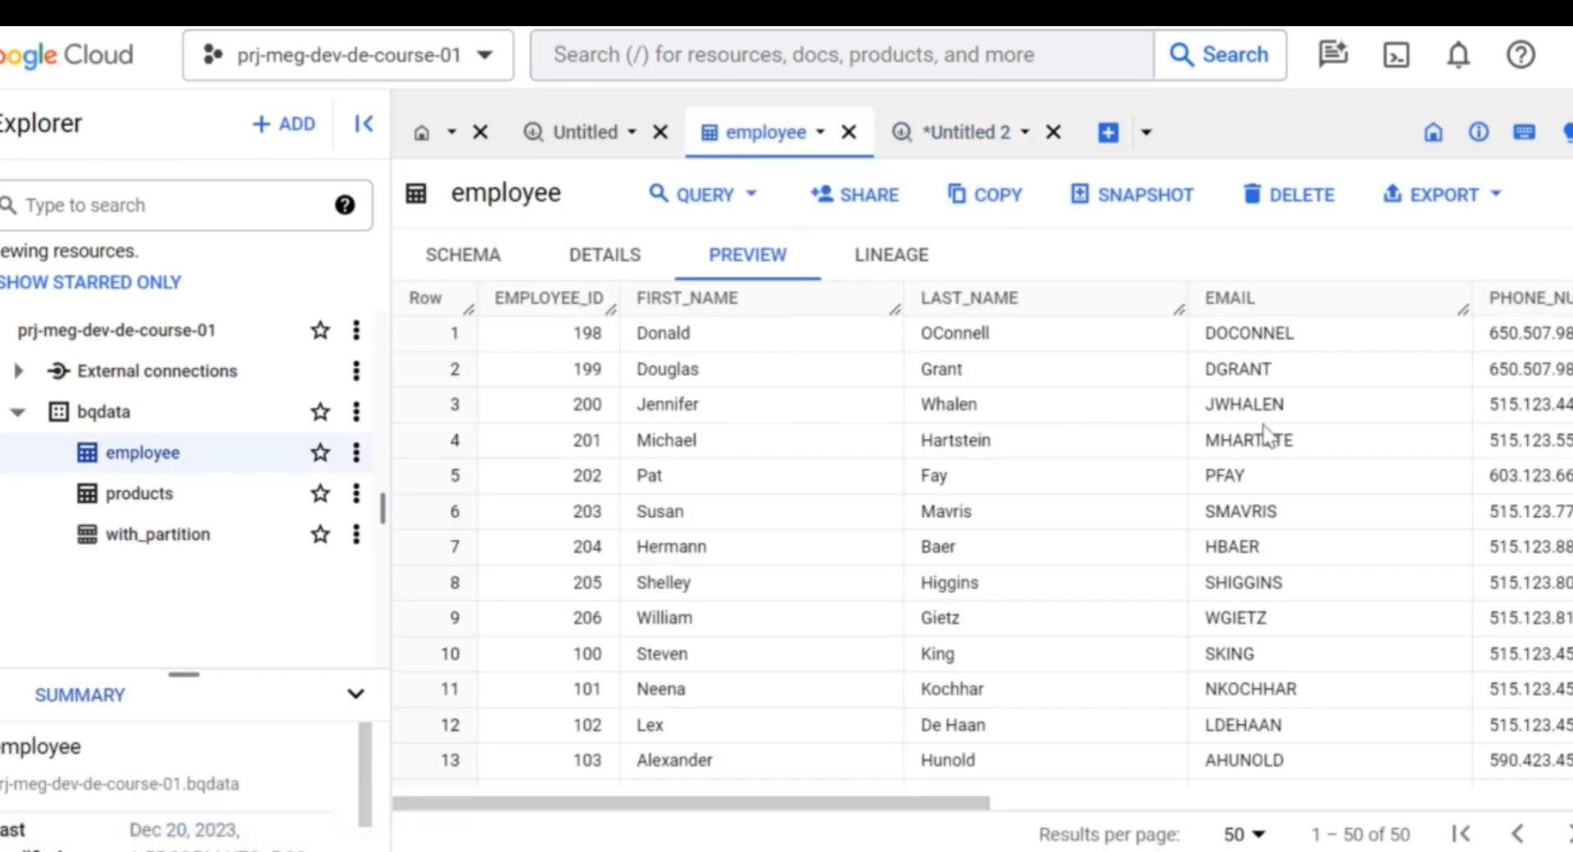
scroll(1270, 436, "right", 5)
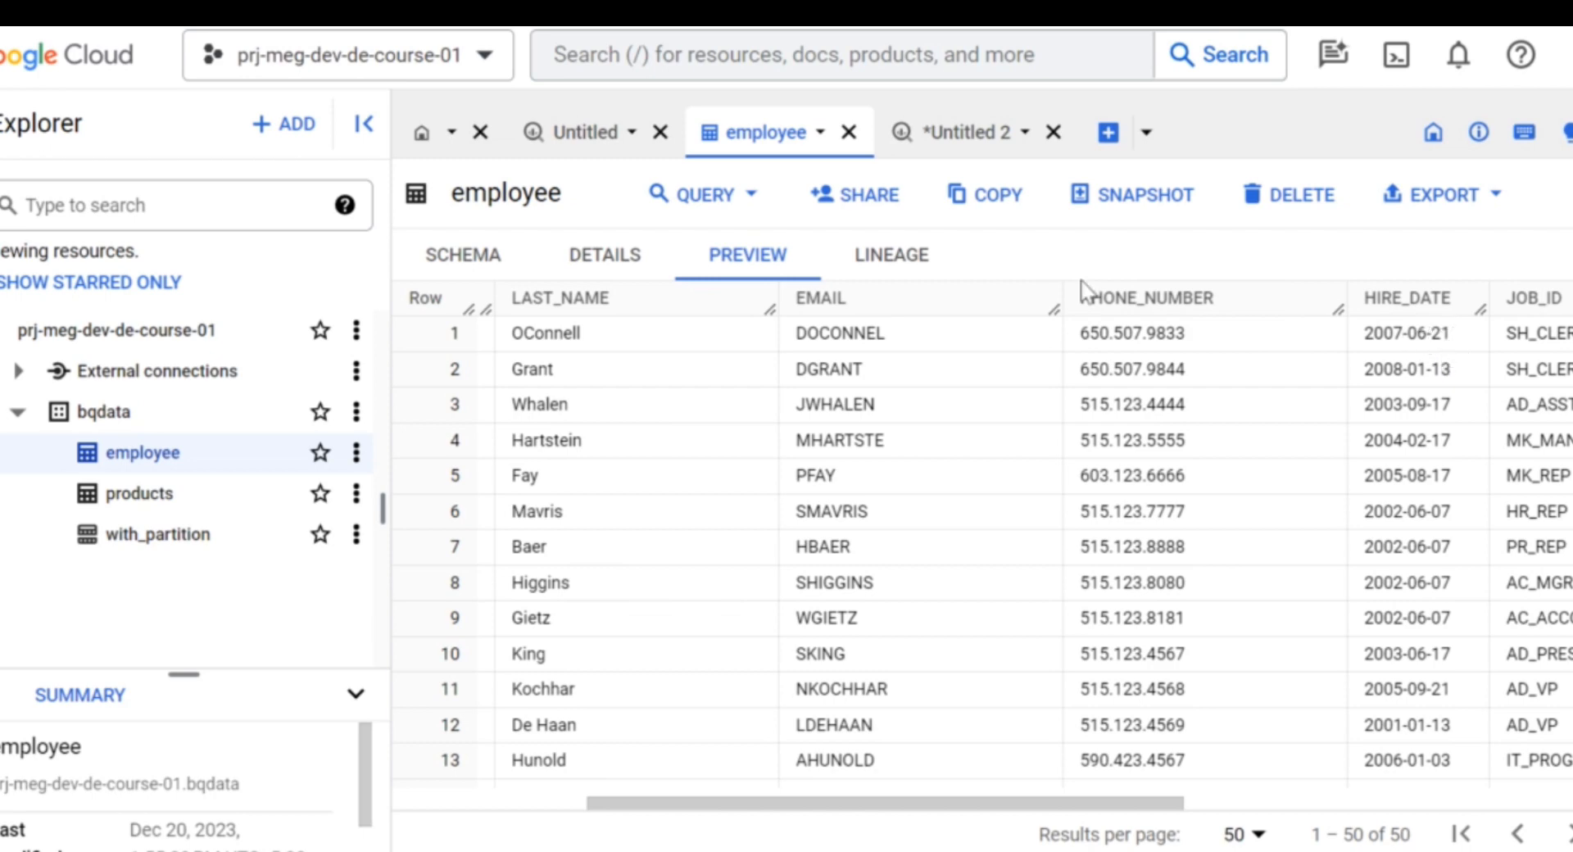
Set the HIRE_DATE filter of the Untitled 2 query to '2007-06-21' and run it
left_click(965, 154)
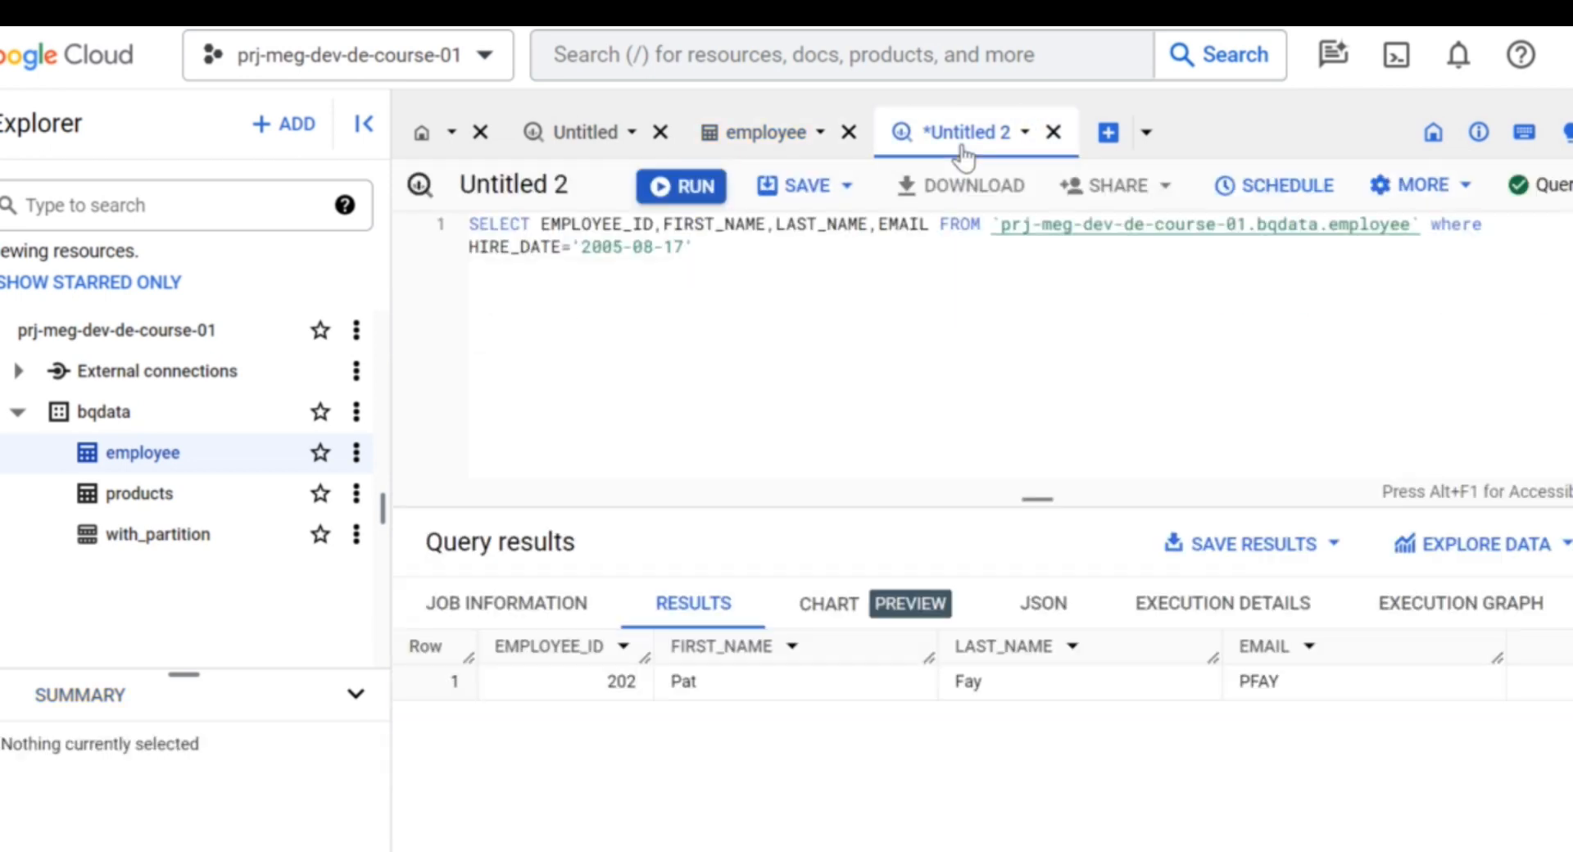
left_click(683, 248)
key("BackSpace")
key("BackSpace")
key("BackSpace")
key("BackSpace")
key("BackSpace")
key("BackSpace")
key("BackSpace")
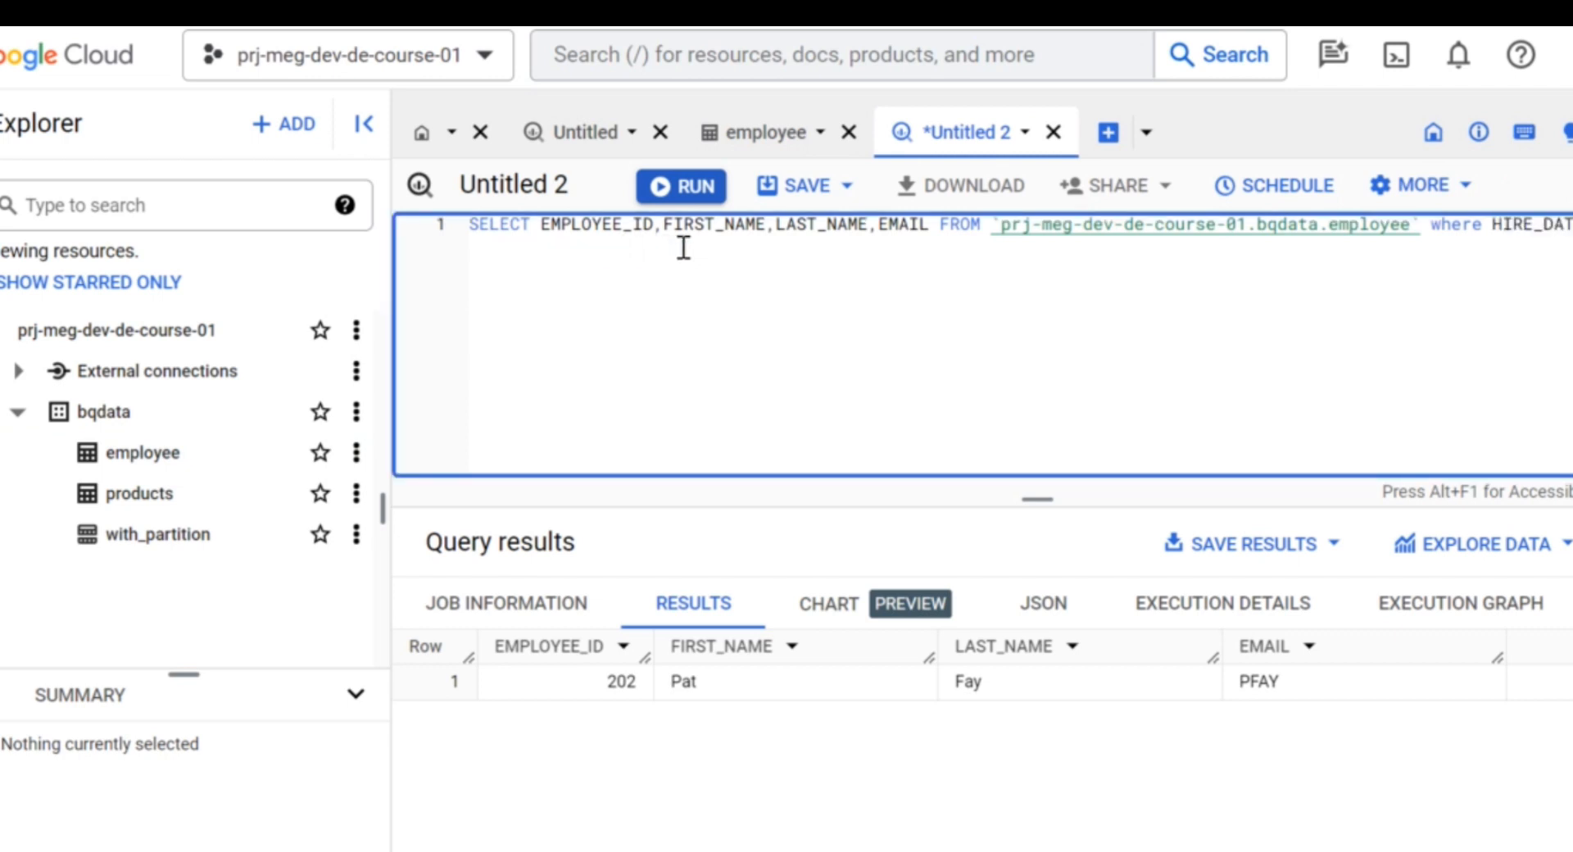
type("-")
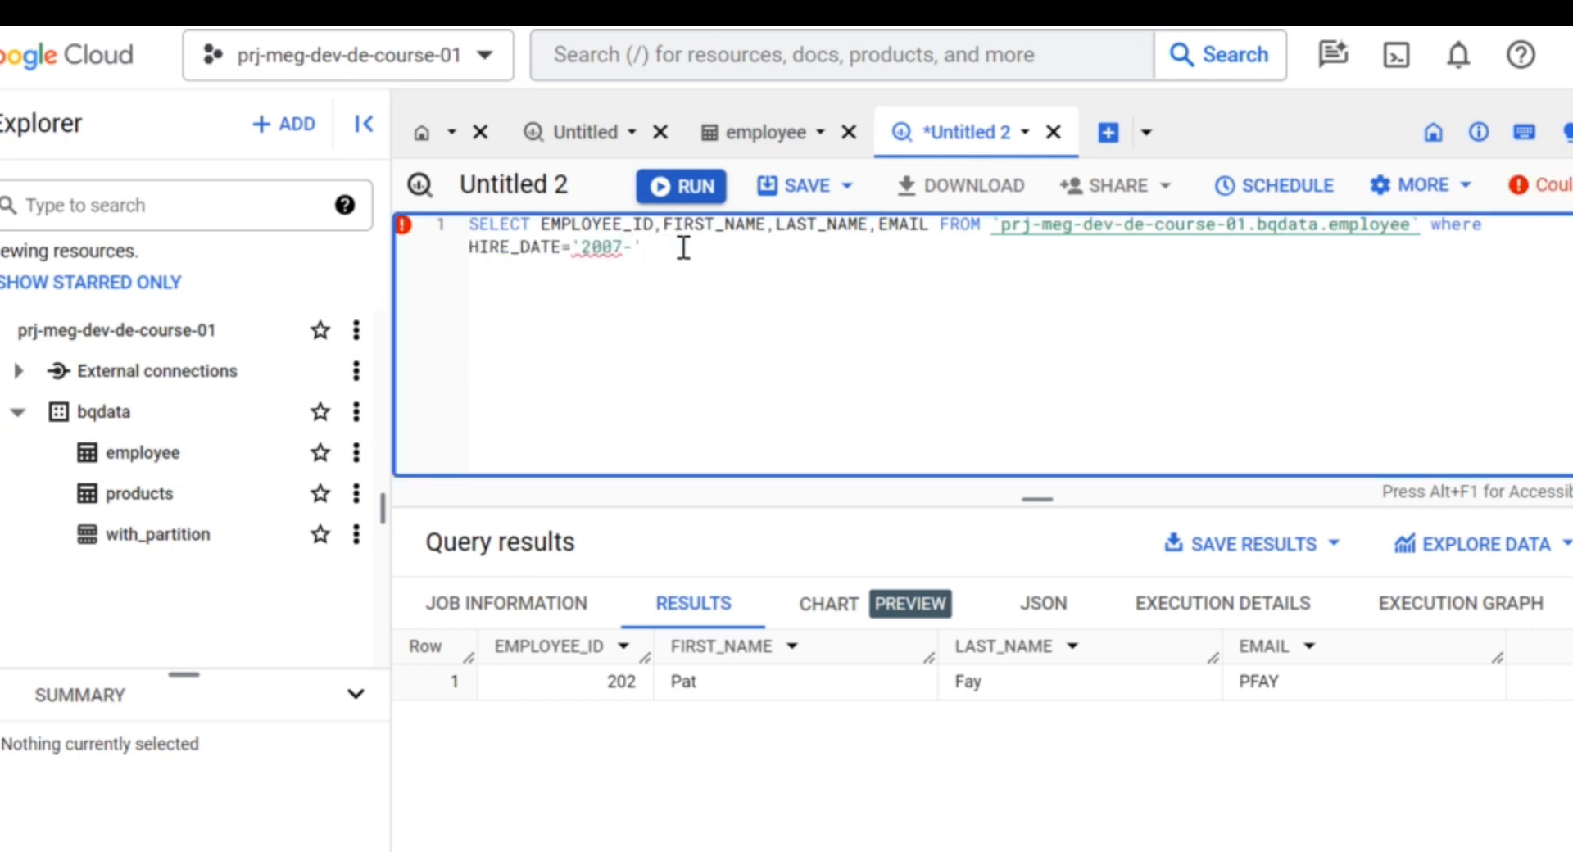
type("06-21")
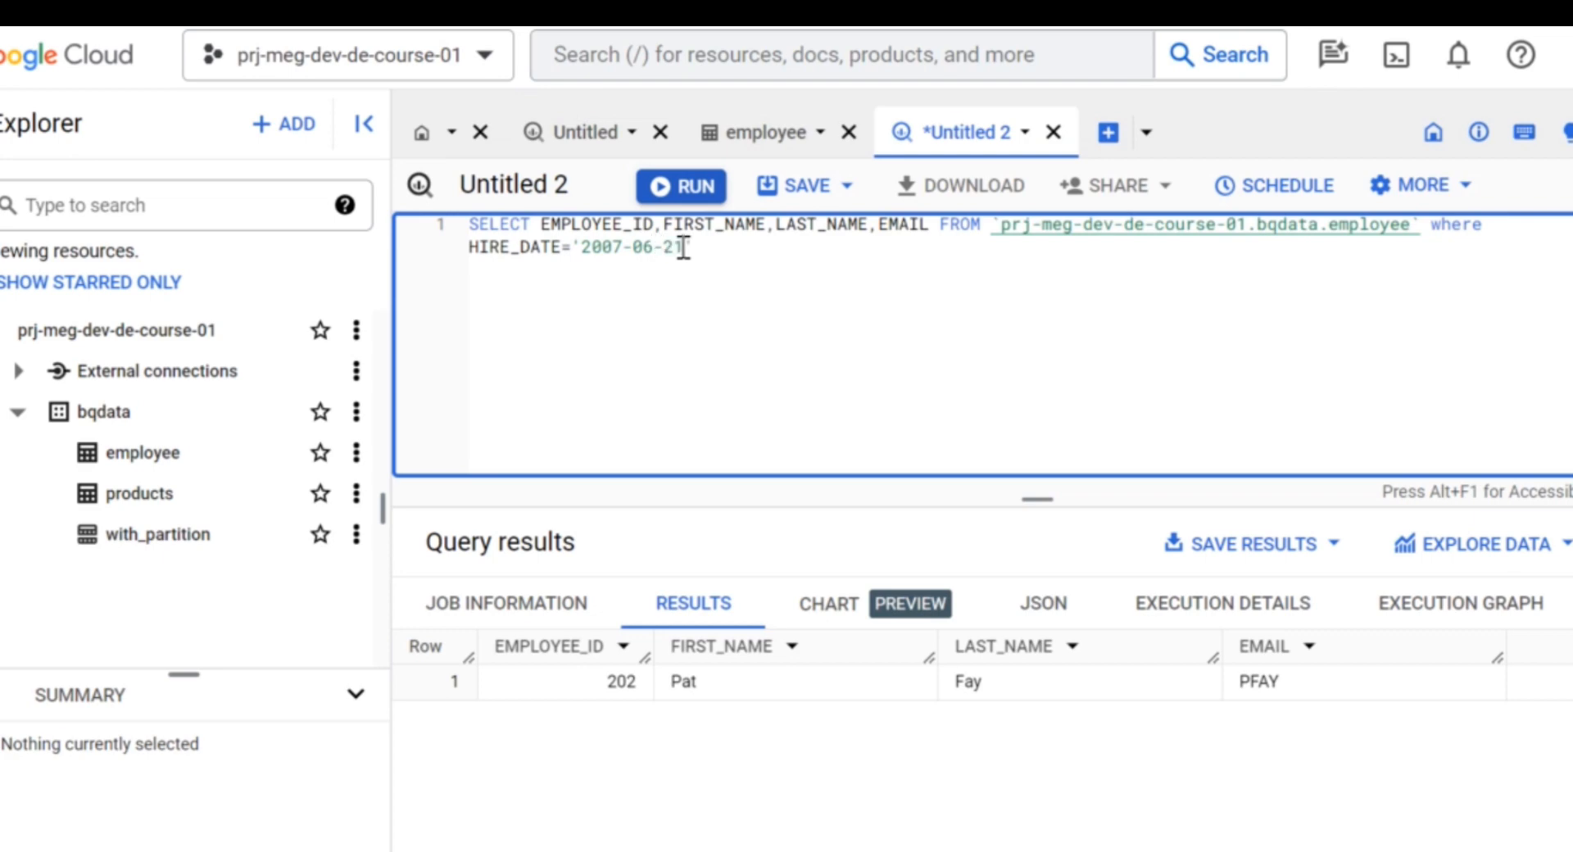
left_click(668, 187)
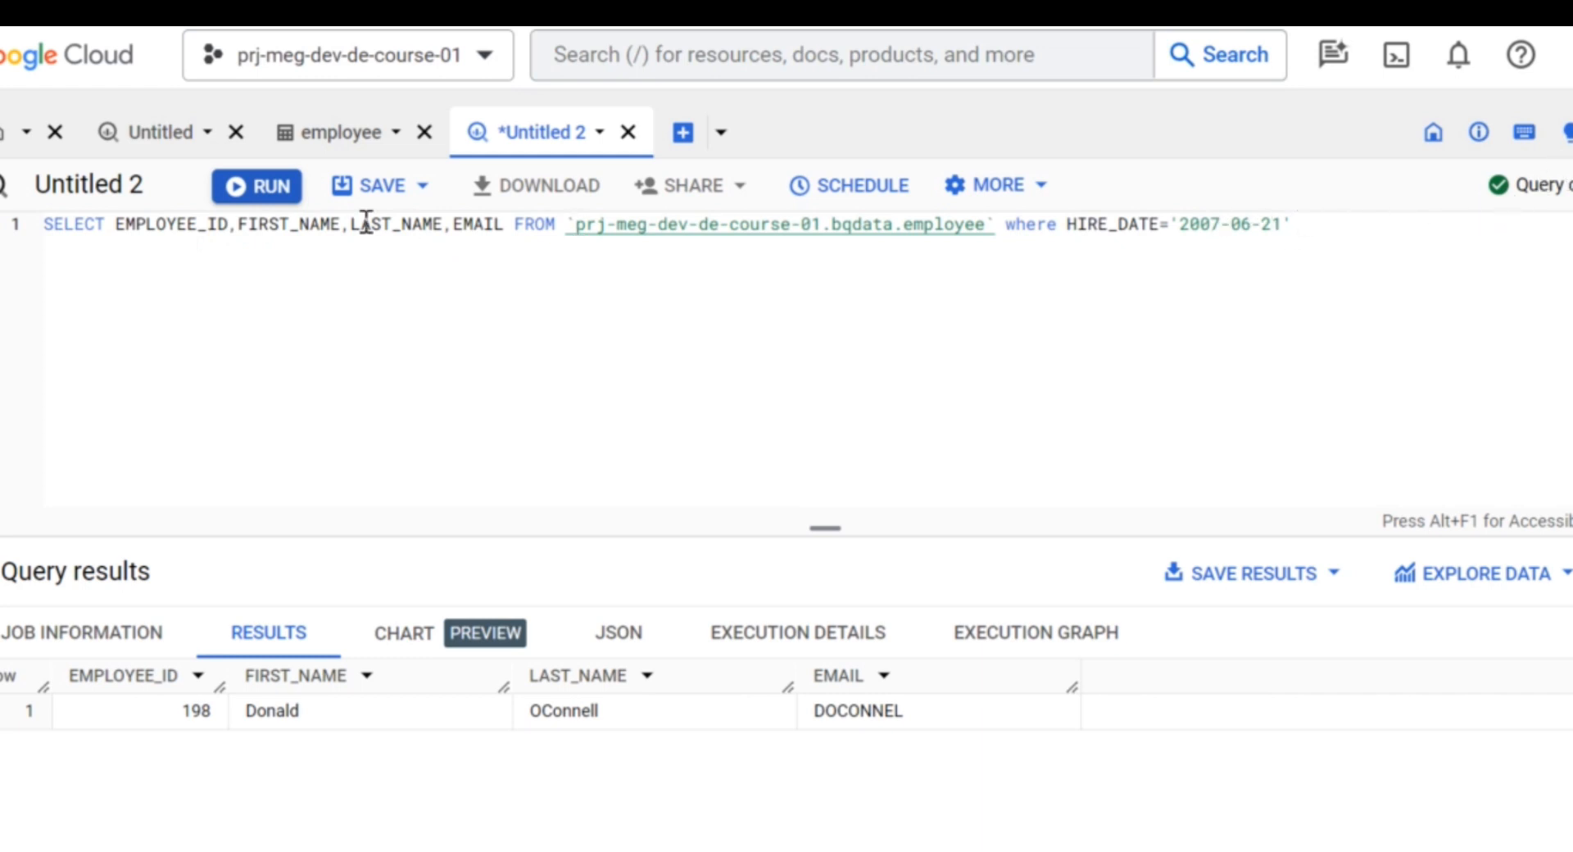
left_click(275, 194)
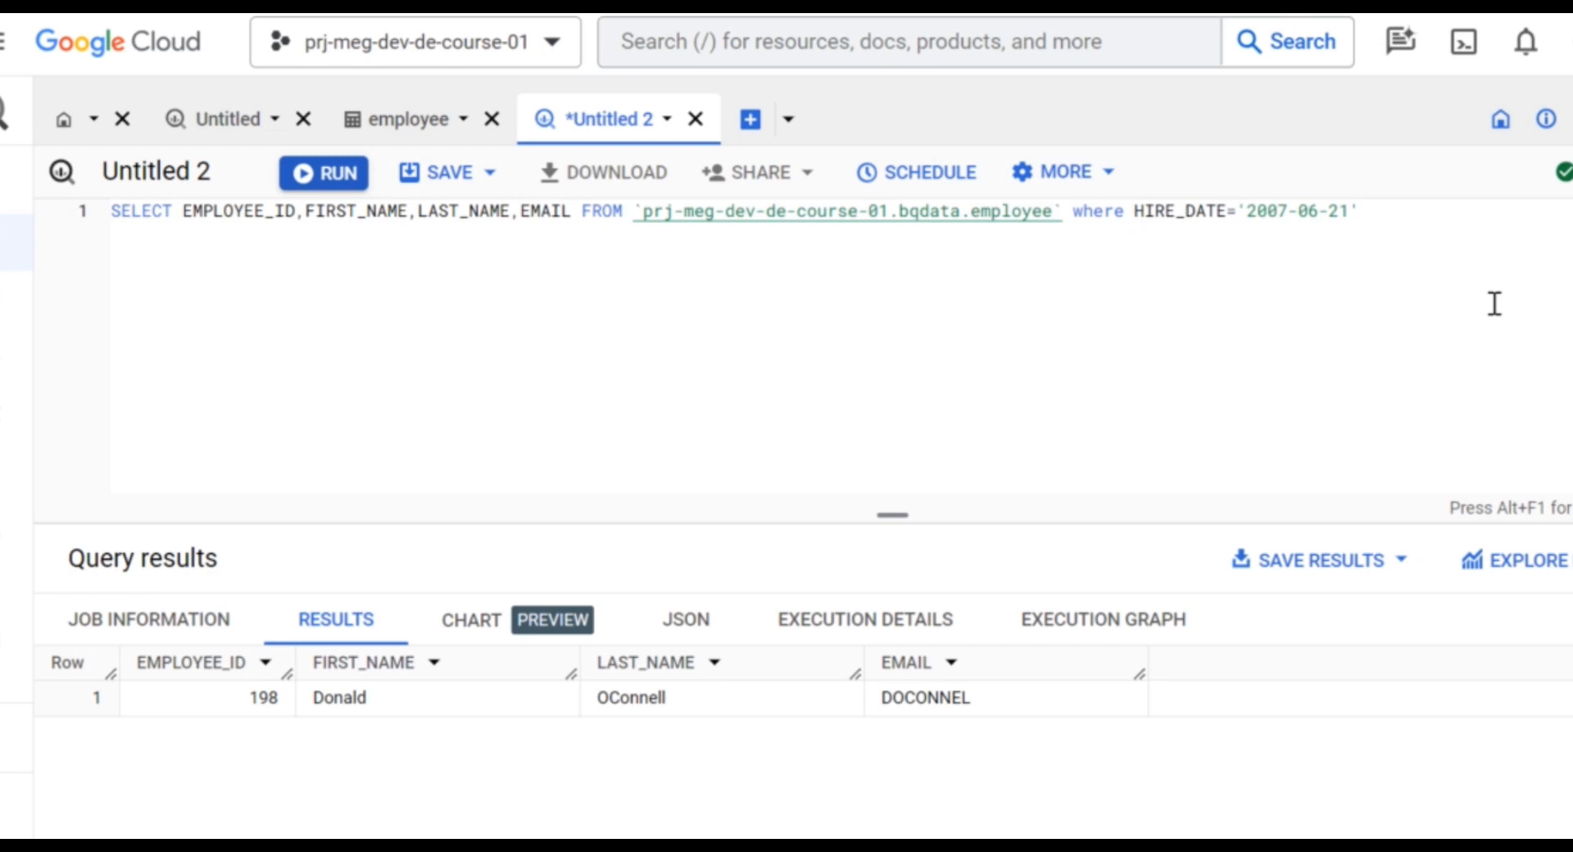
Examine the execution details, execution graph and result rows of the employee query
left_click(827, 621)
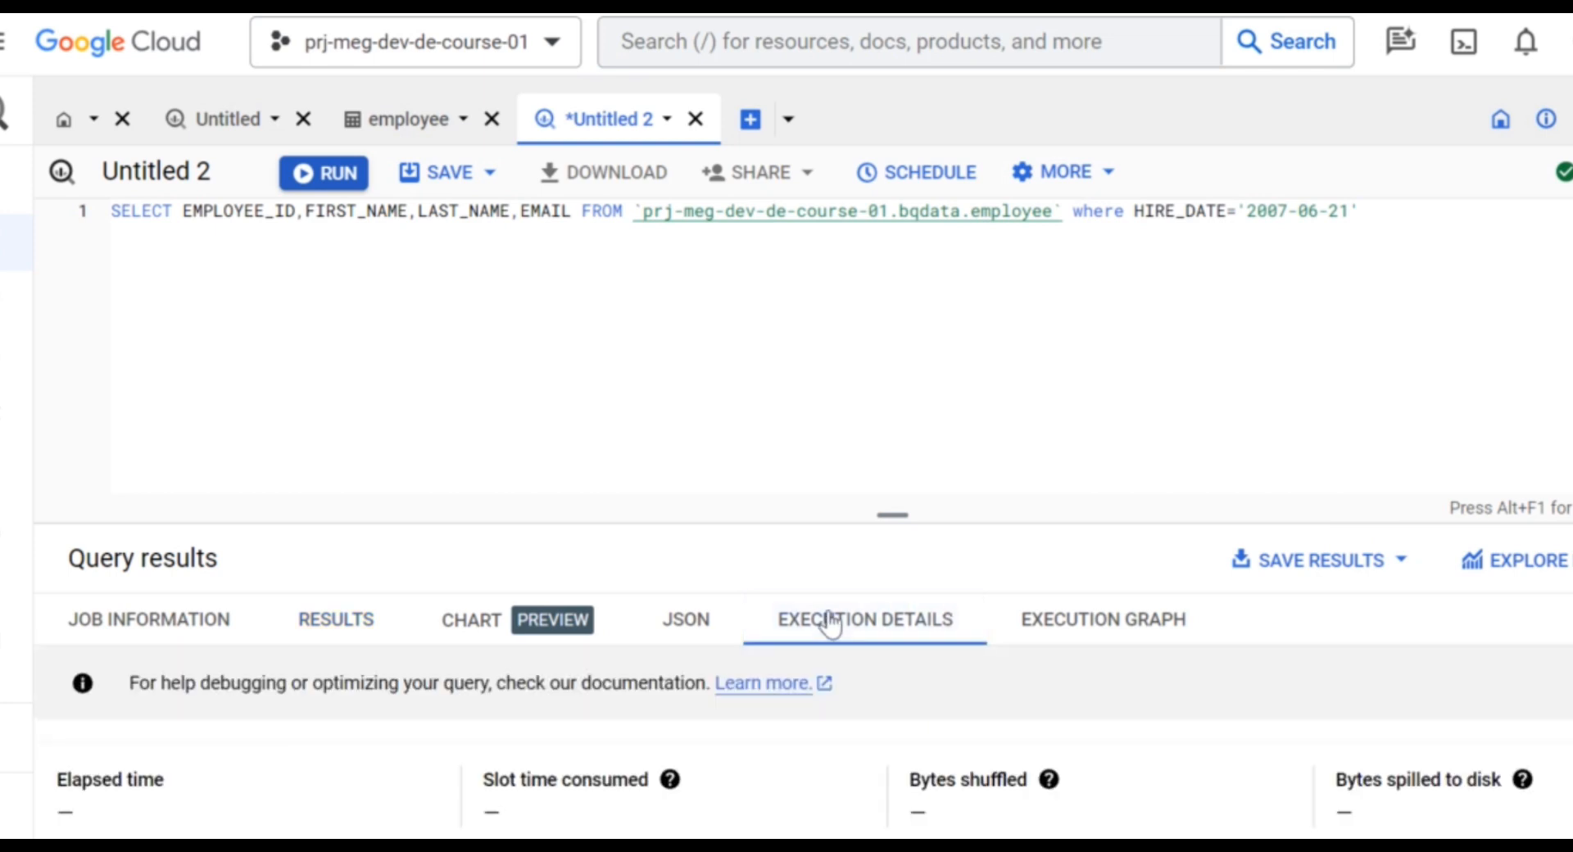
scroll(940, 705, "down", 1)
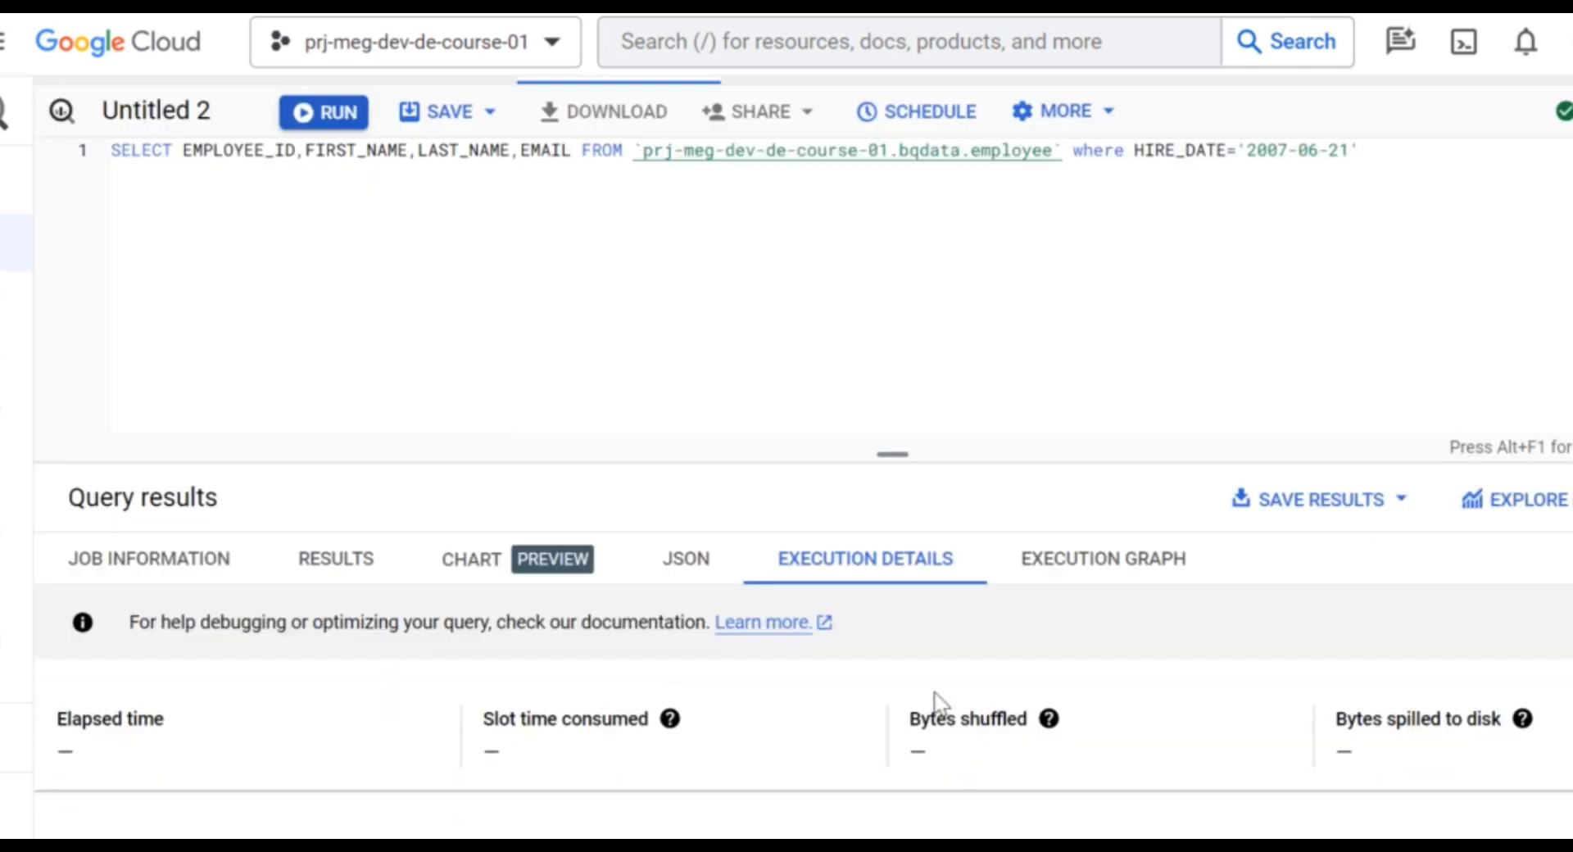
left_click(1107, 565)
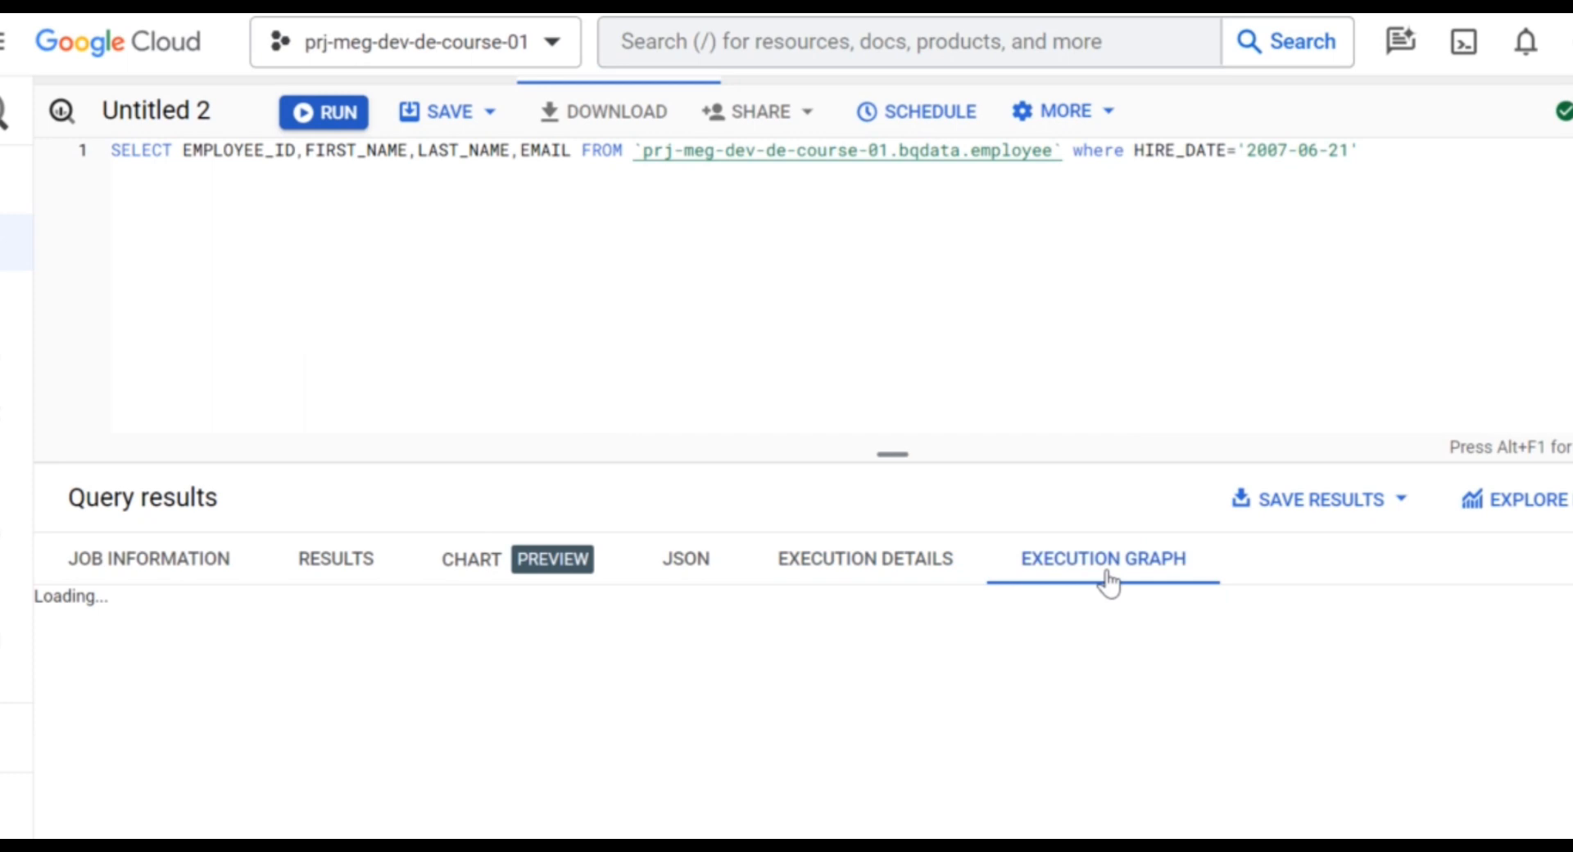
left_click(365, 573)
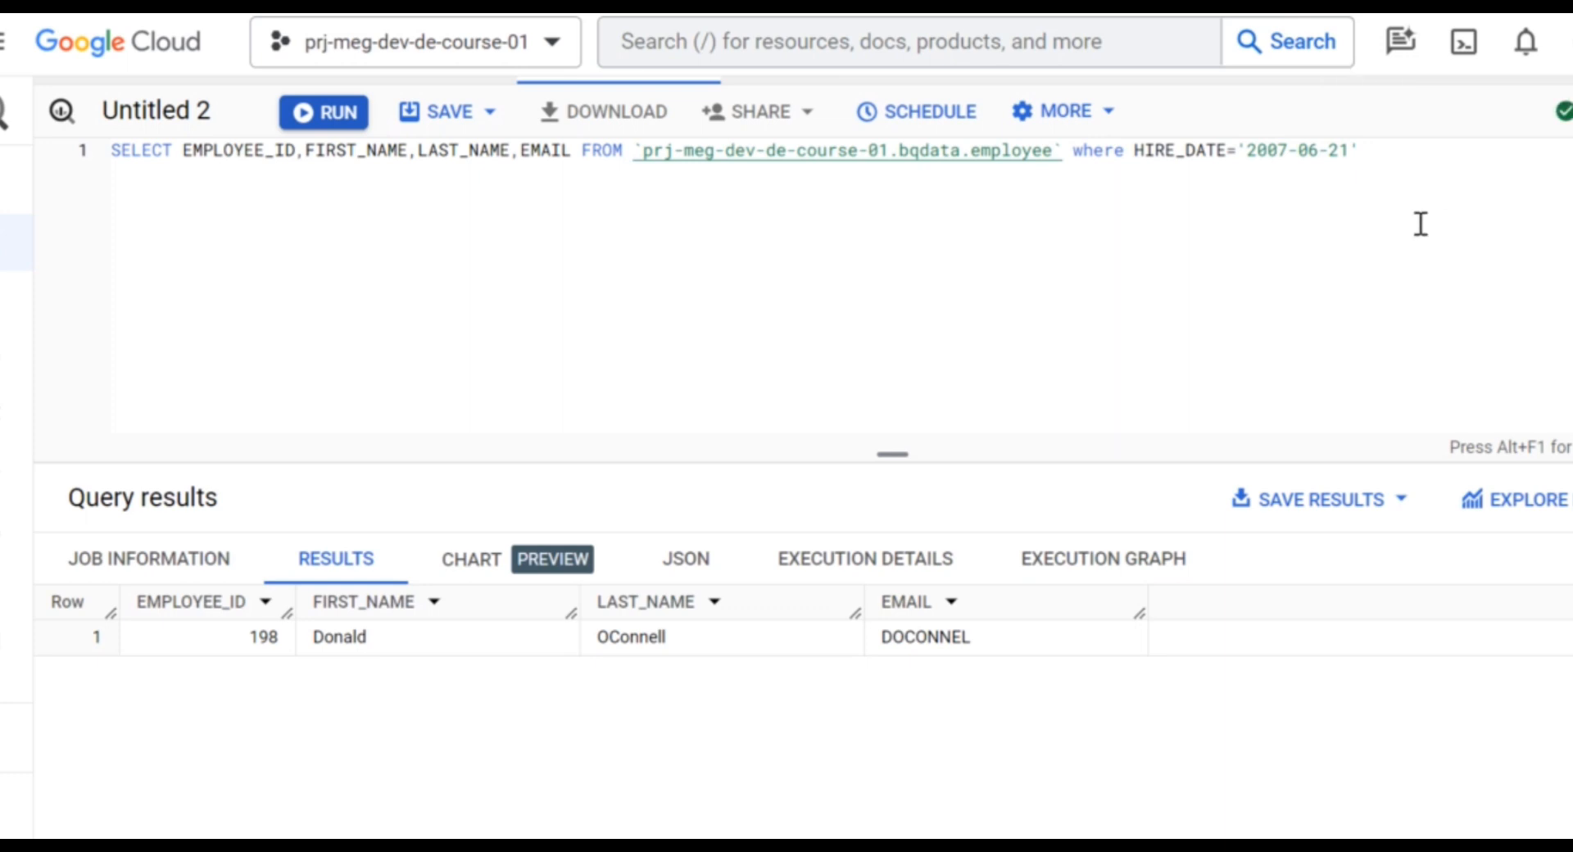
left_click(891, 557)
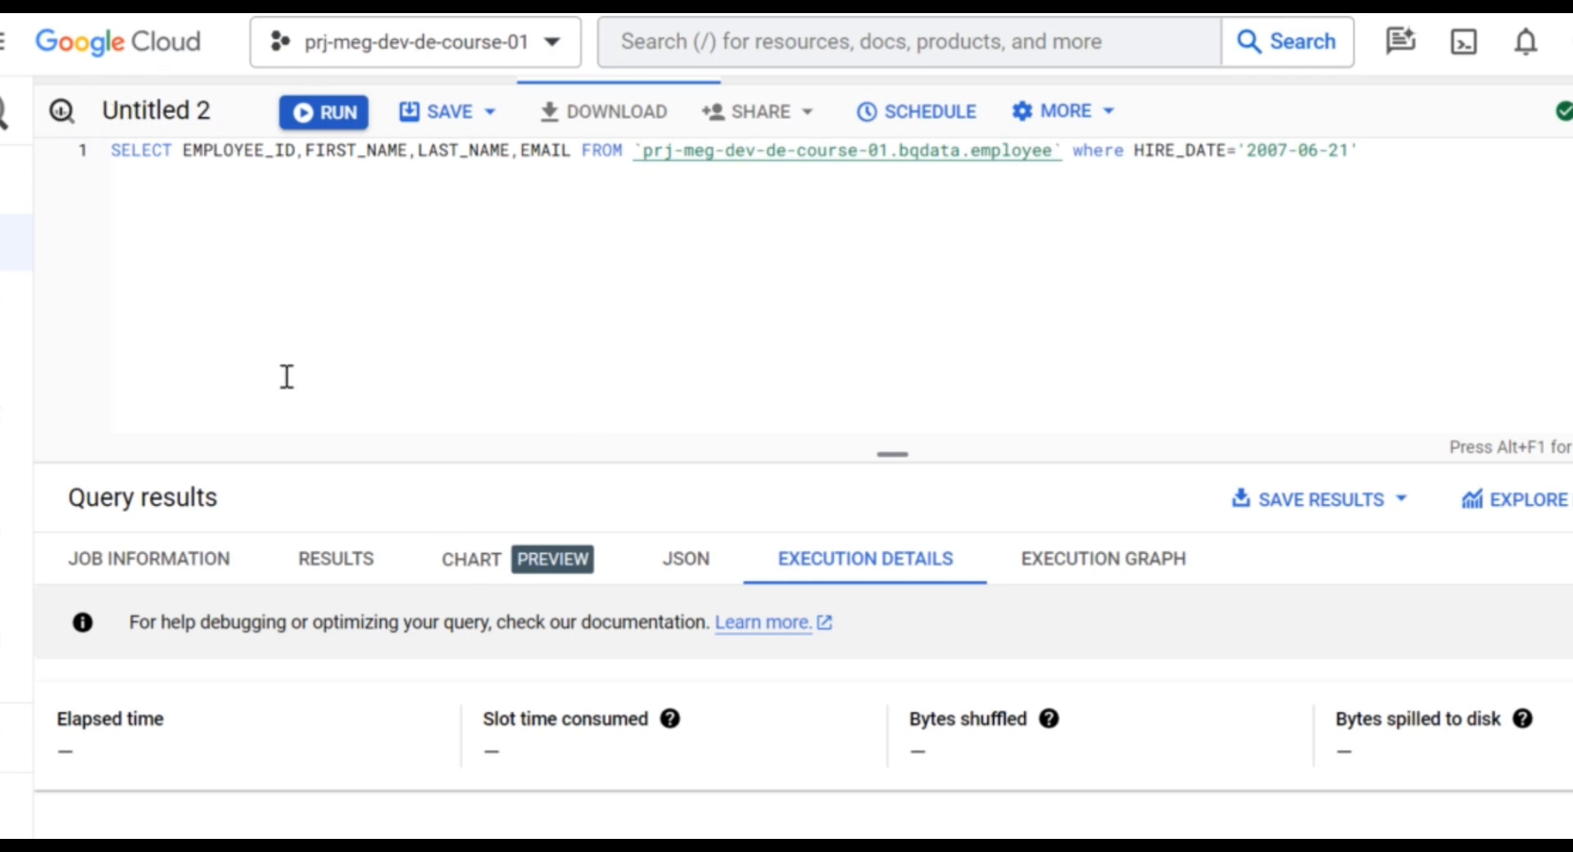
Bring the Explorer back into view and start creating another table in the bqdata dataset
mouse_move(12, 254)
left_click(4, 809)
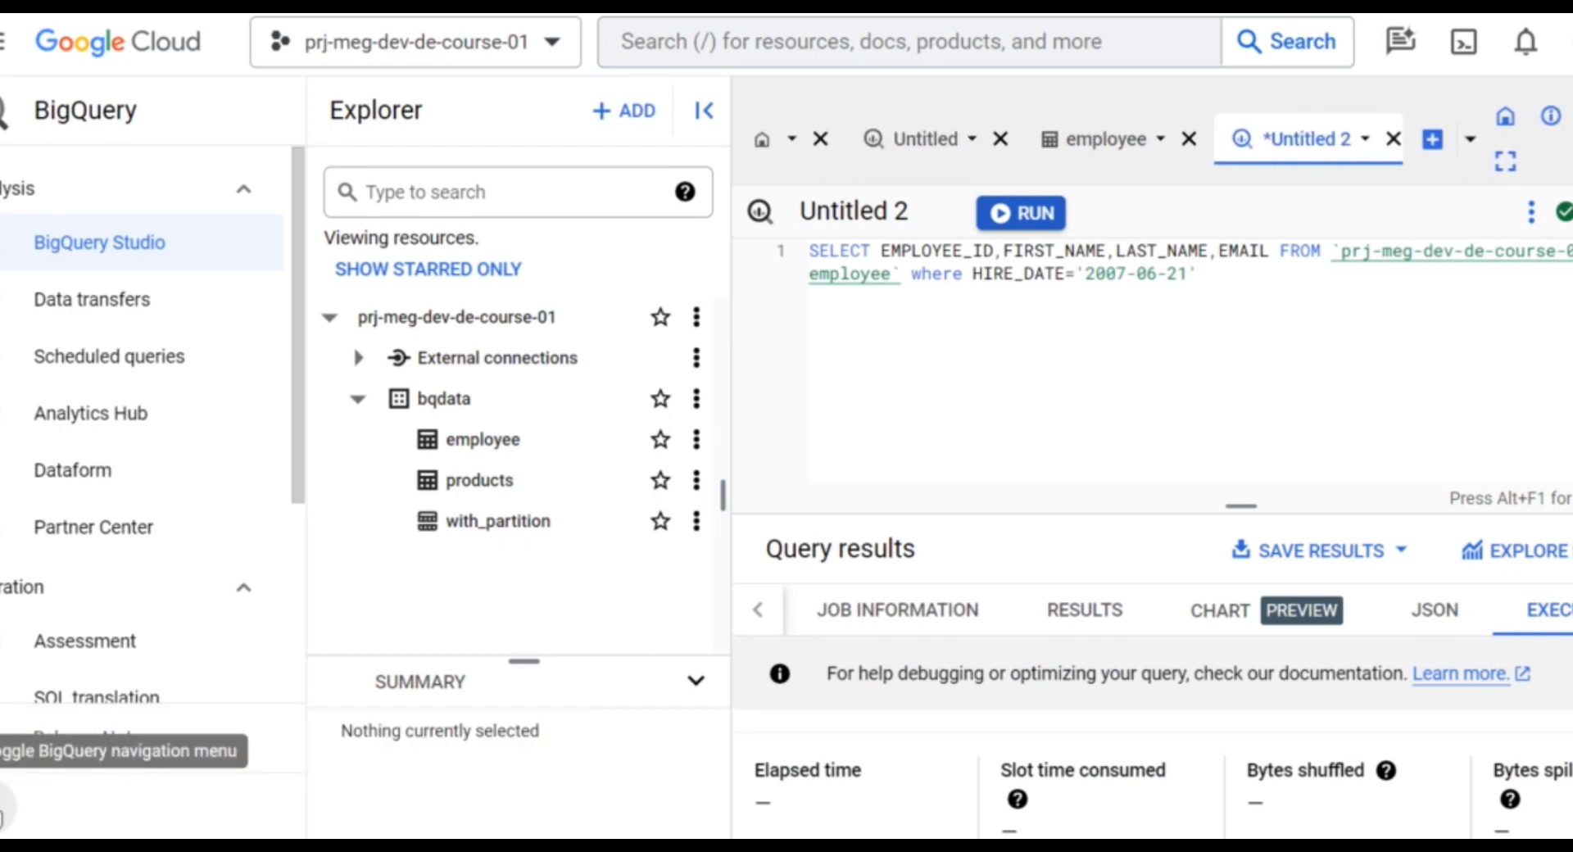
left_click(7, 813)
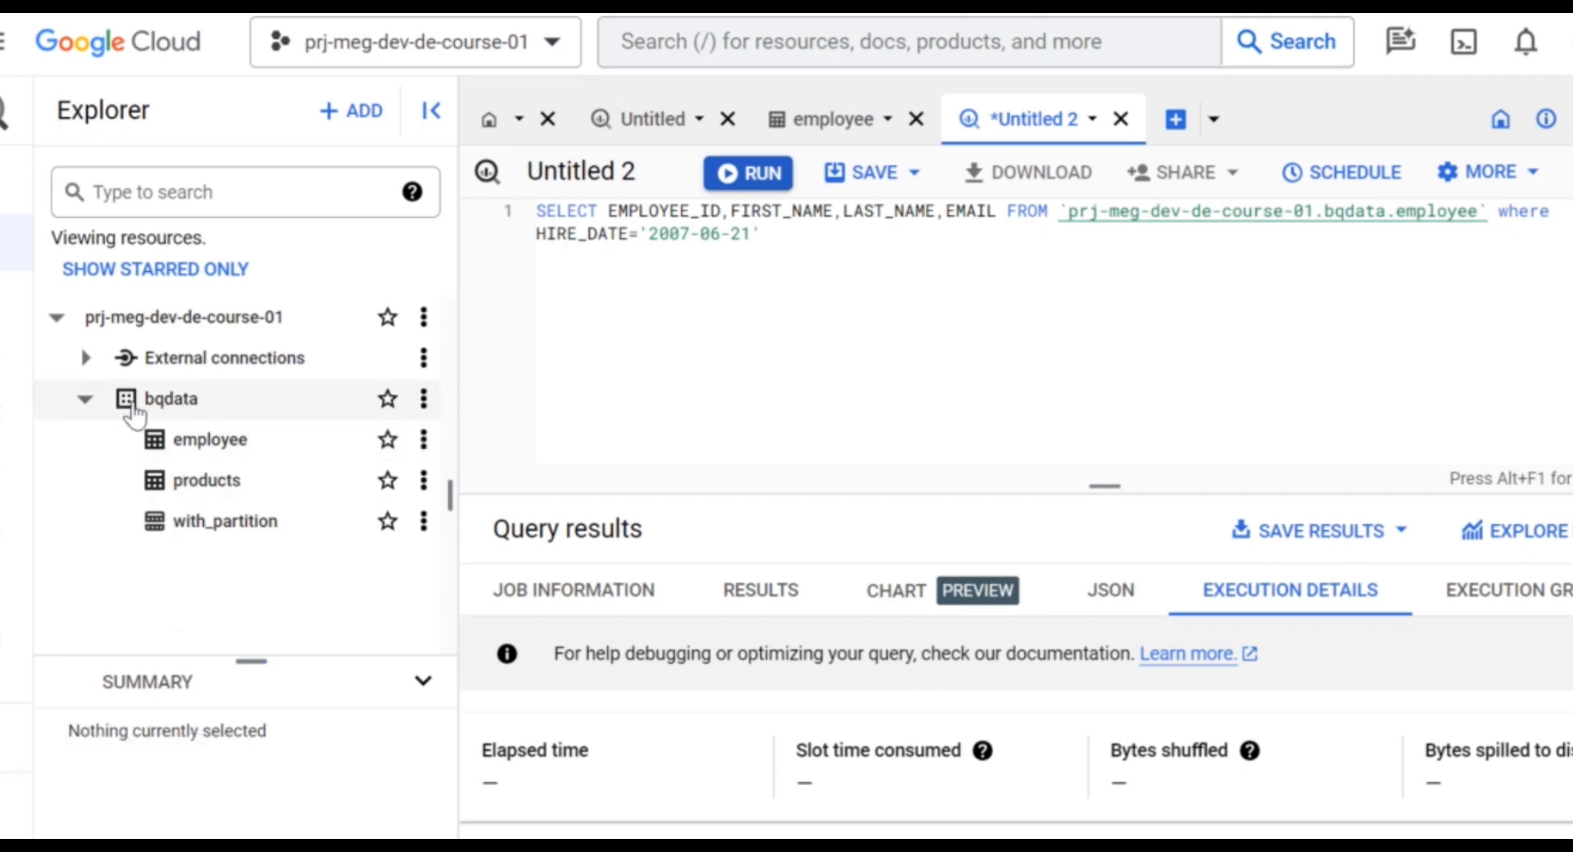
left_click(424, 399)
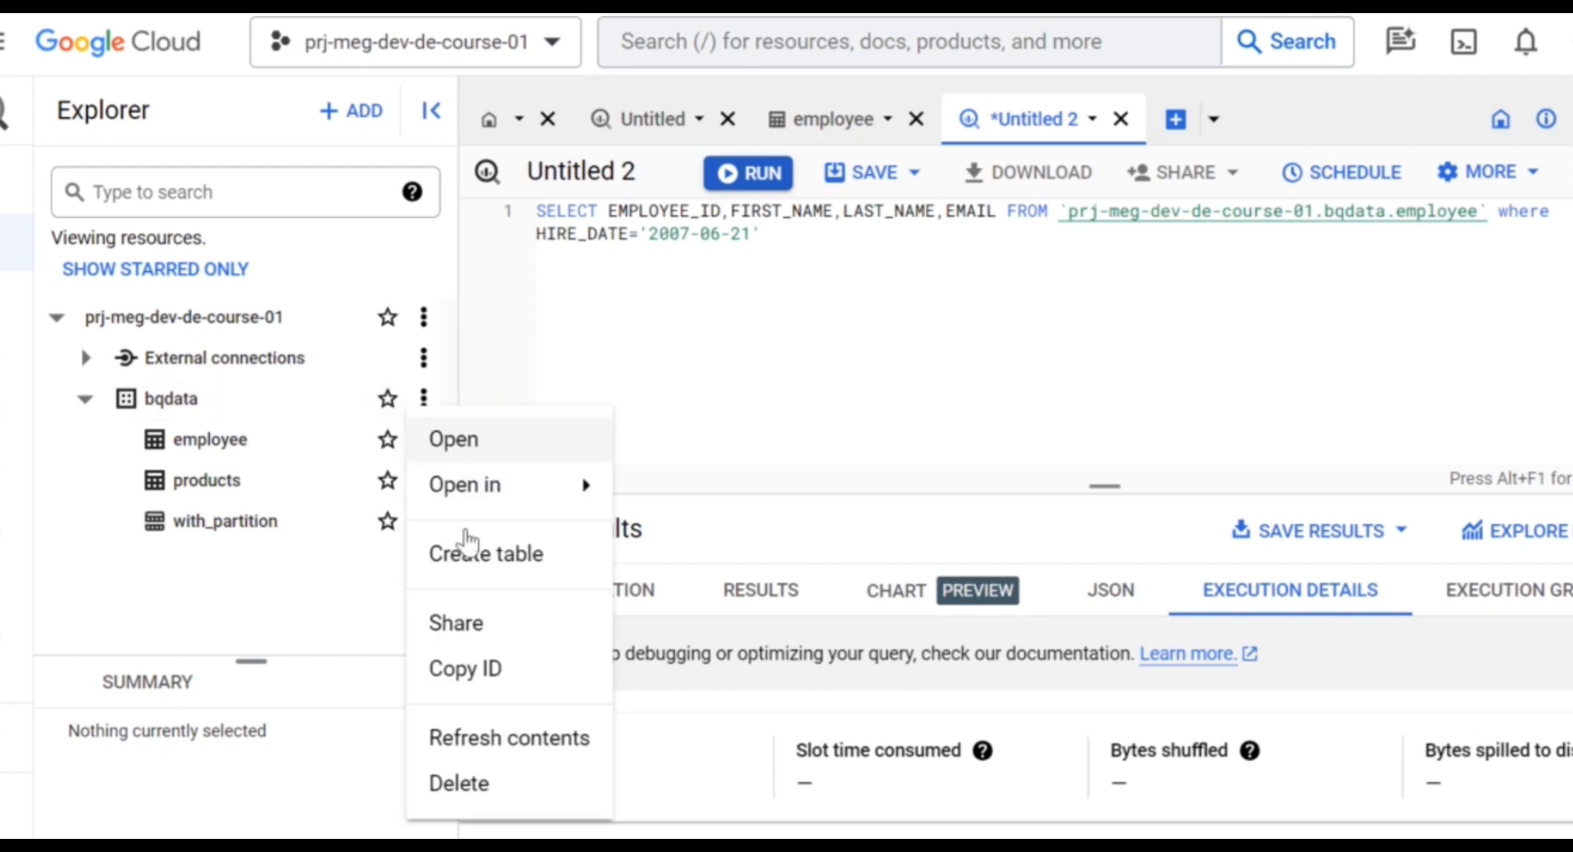
left_click(498, 573)
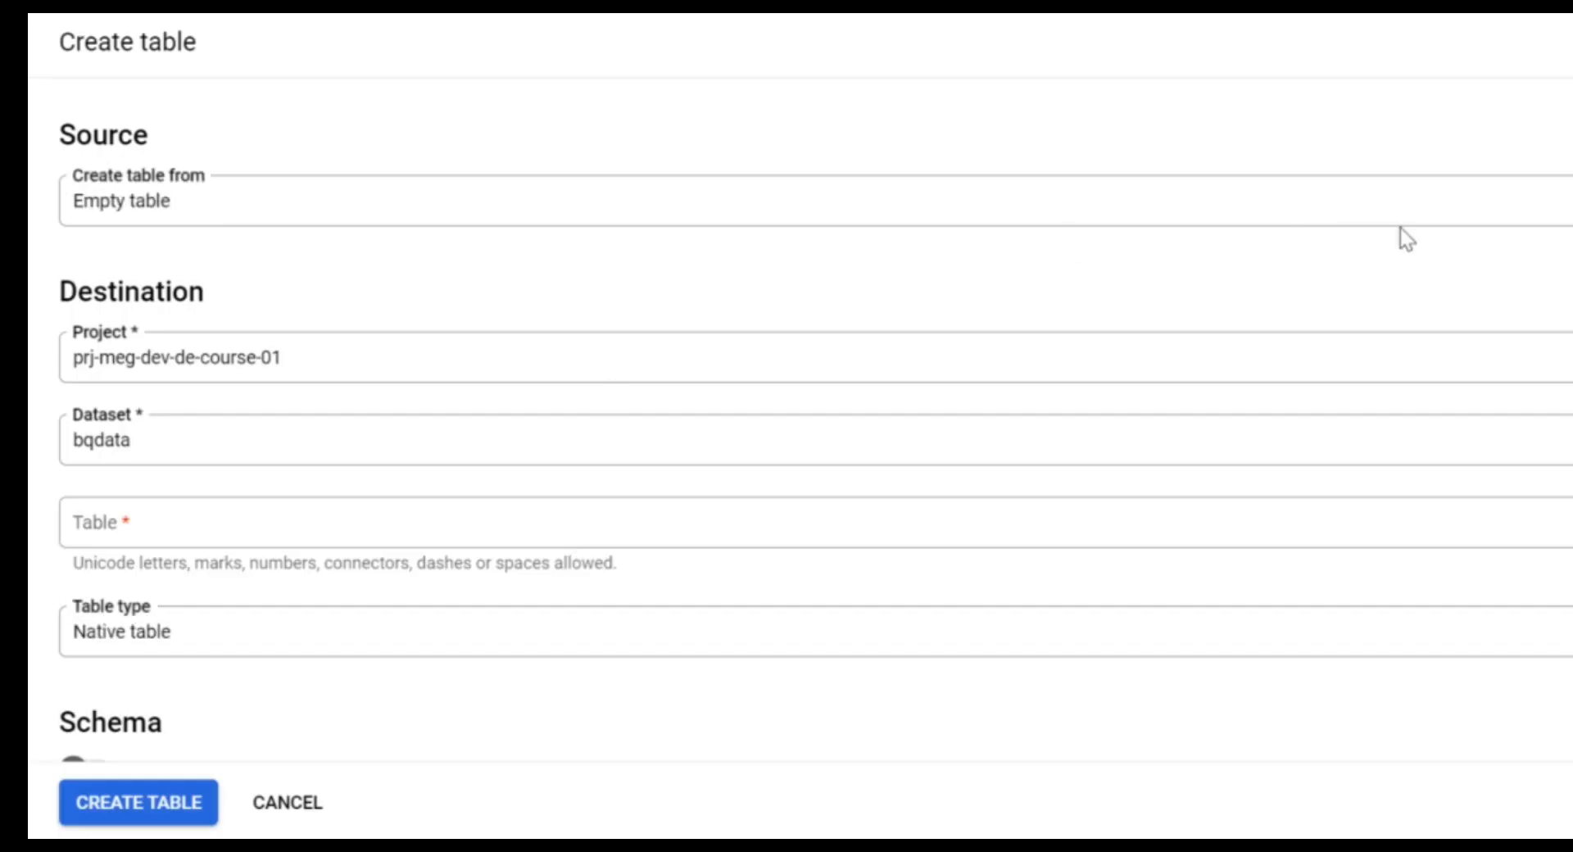
Set the new table's source to Upload and choose the employees CSV file from Downloads
left_click(1556, 201)
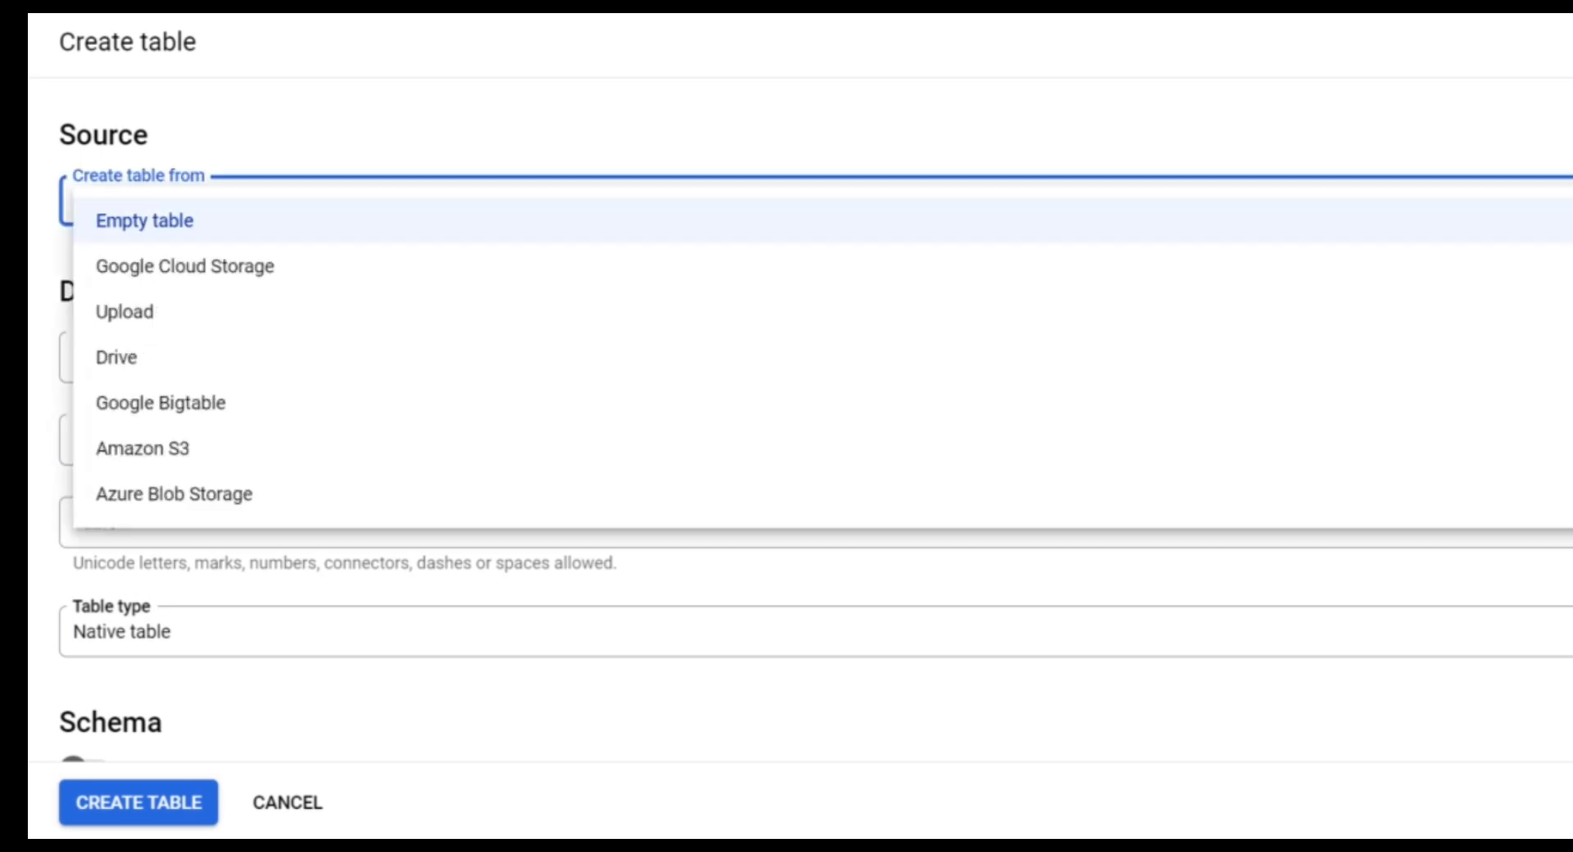
left_click(397, 324)
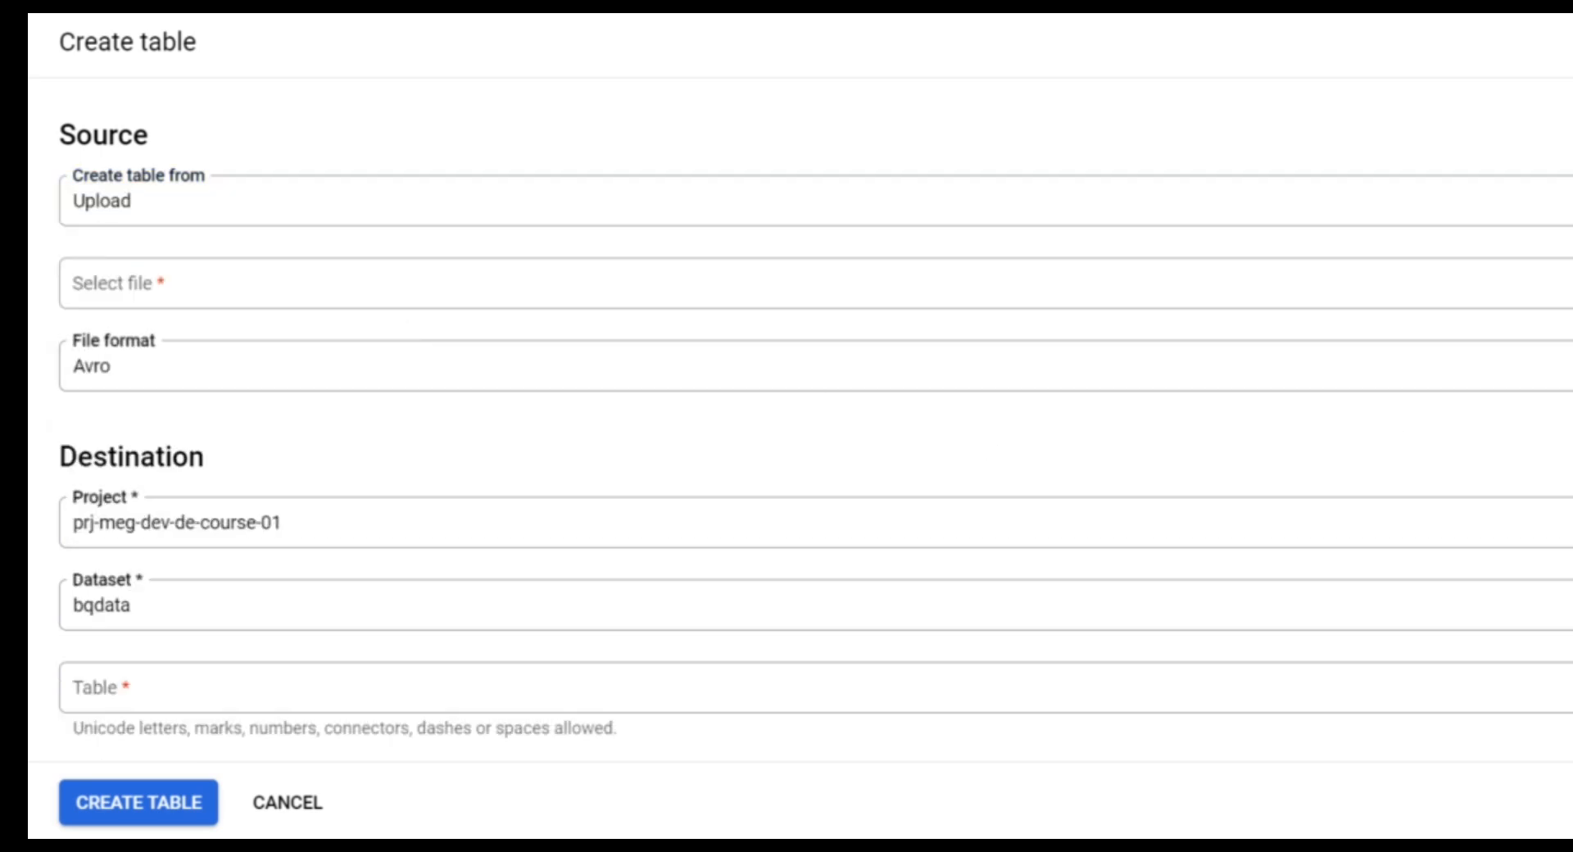
left_click(1132, 287)
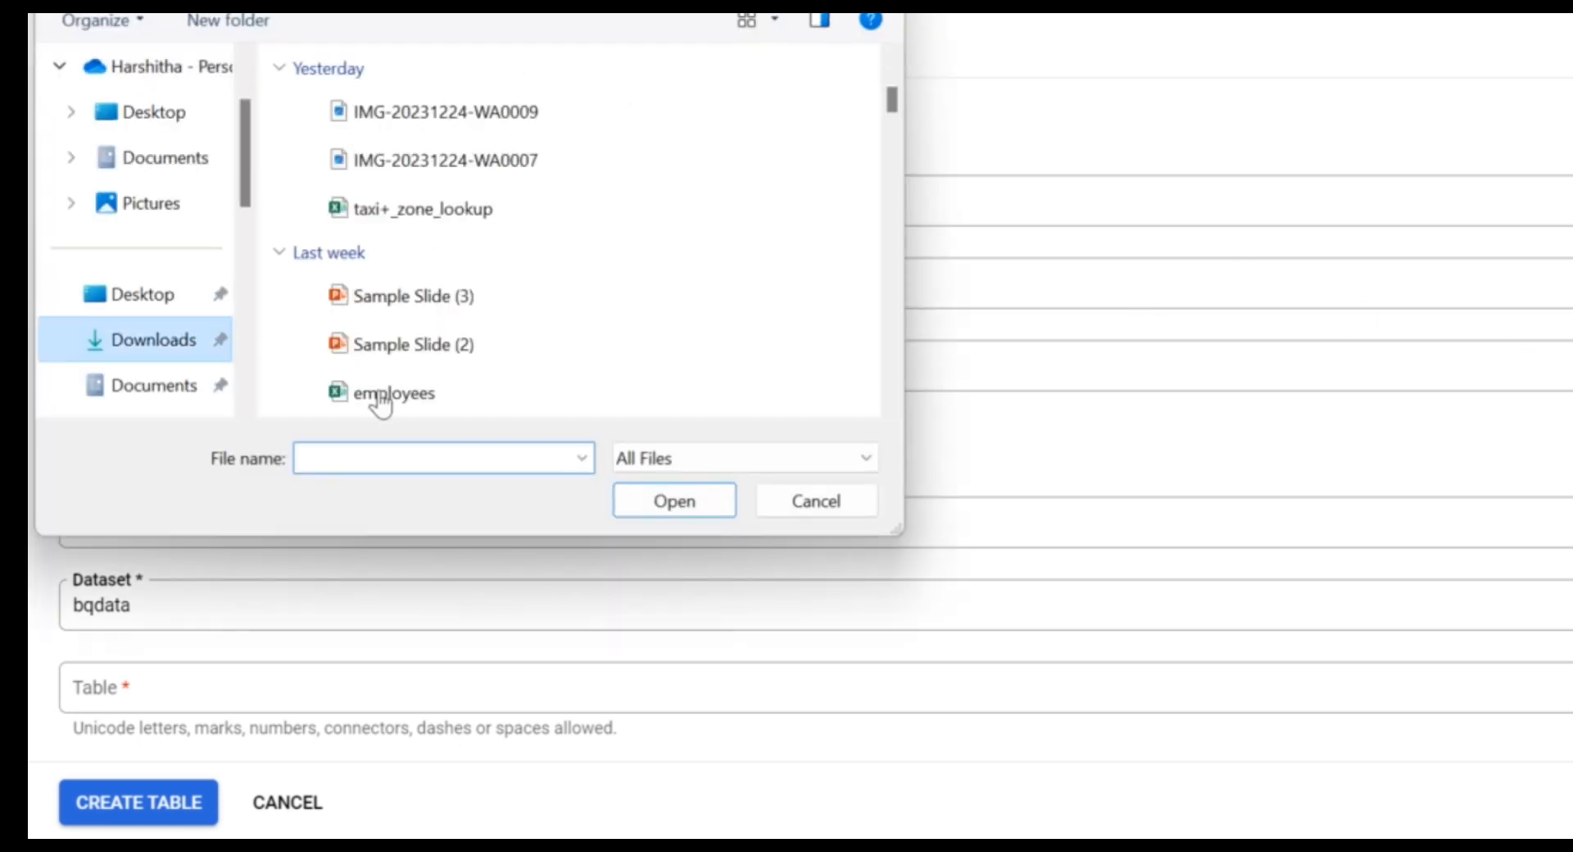
scroll(385, 401, "up", 2)
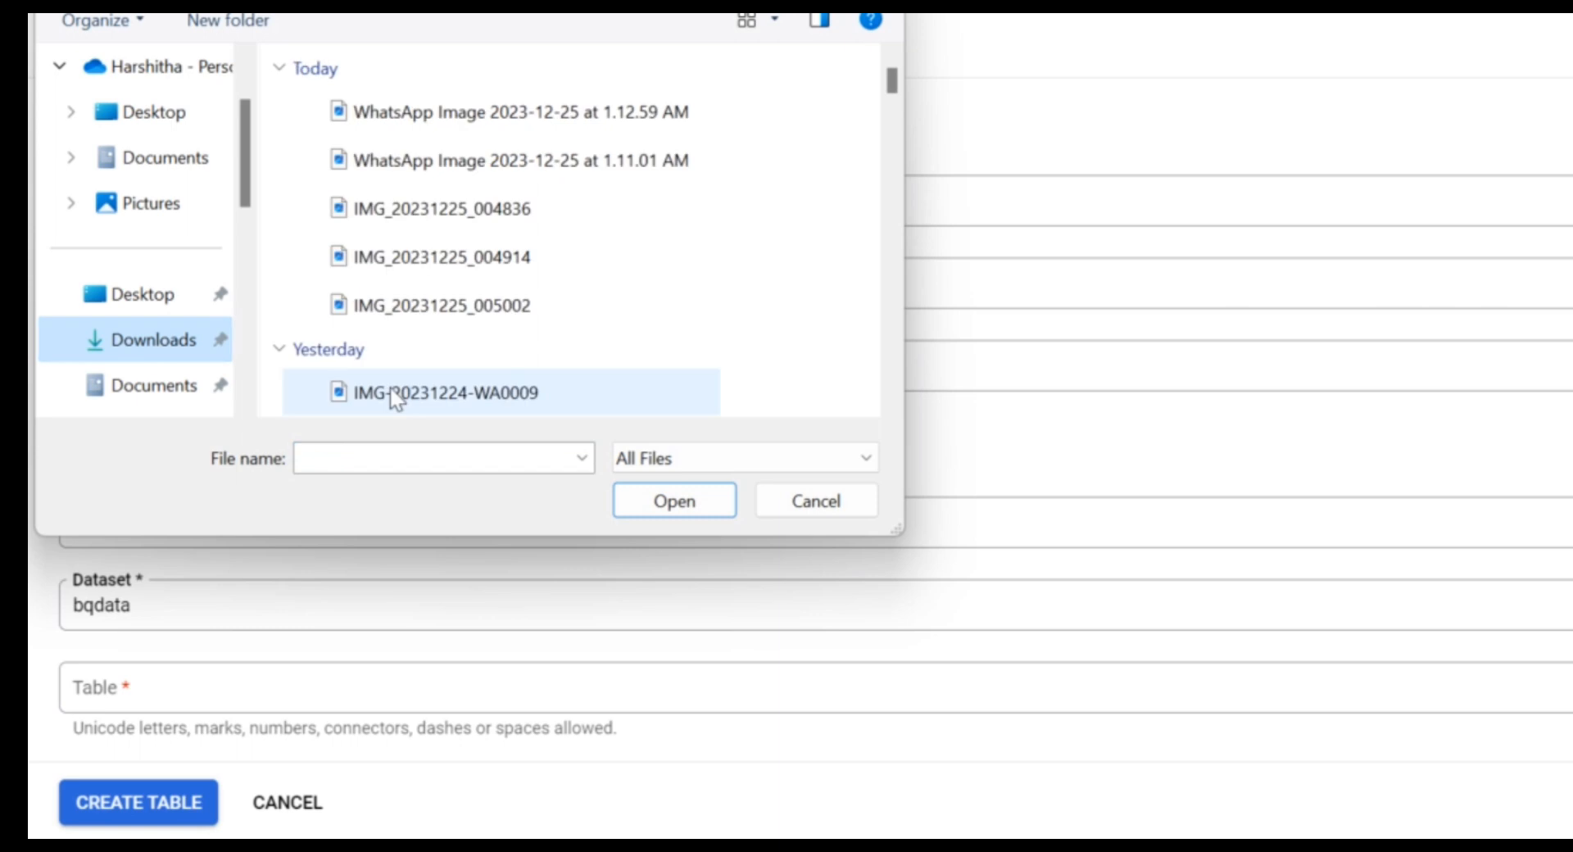
scroll(403, 256, "down", 3)
left_click(401, 254)
double_click(402, 250)
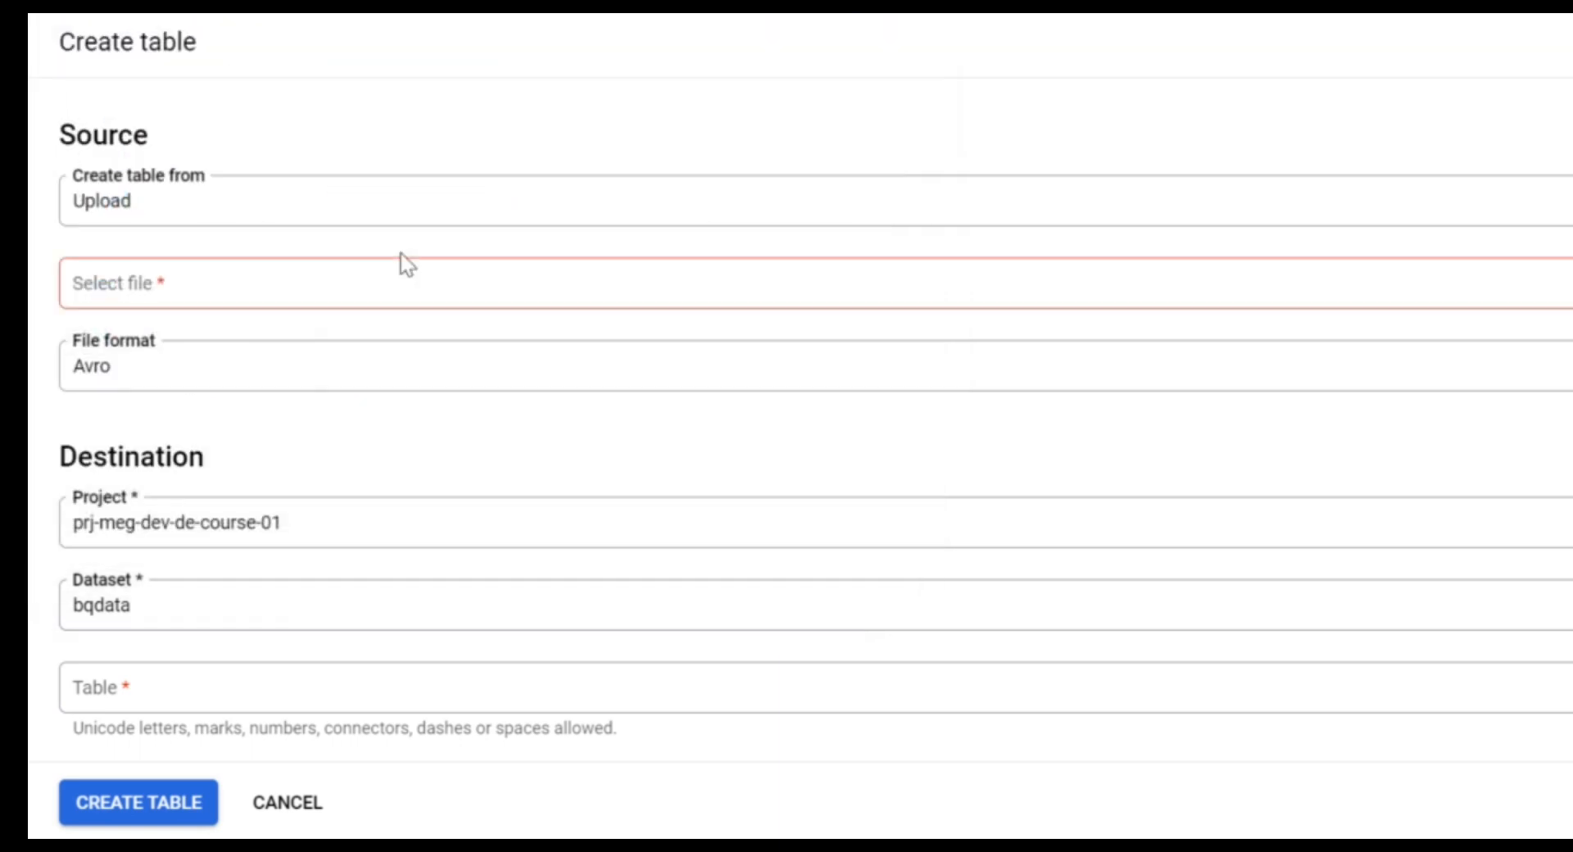
Name the new destination table clustered
scroll(373, 396, "down", 2)
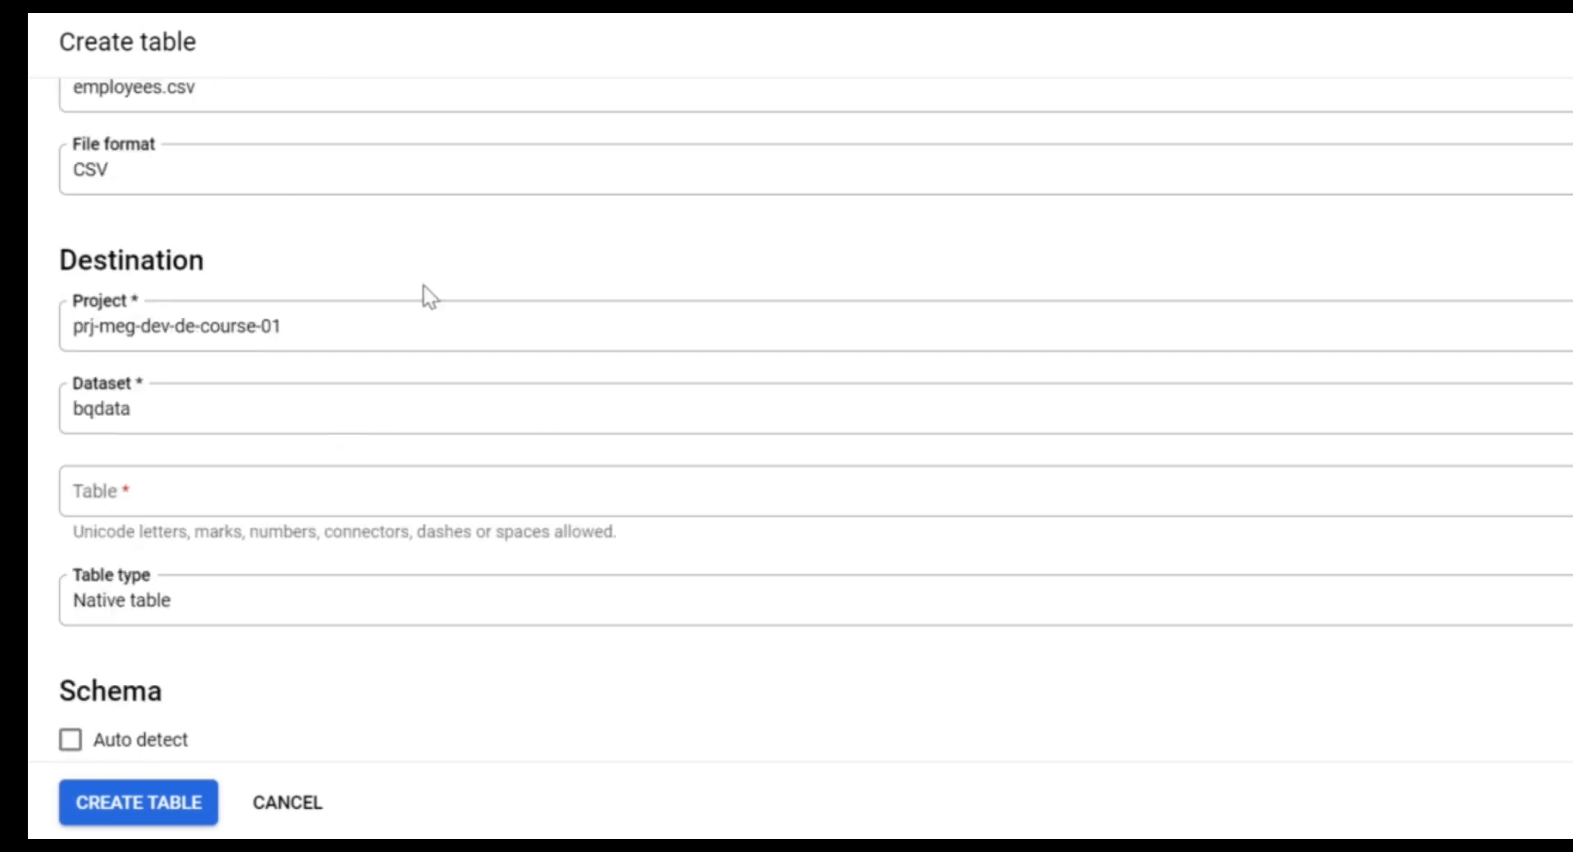
scroll(426, 295, "down", 1)
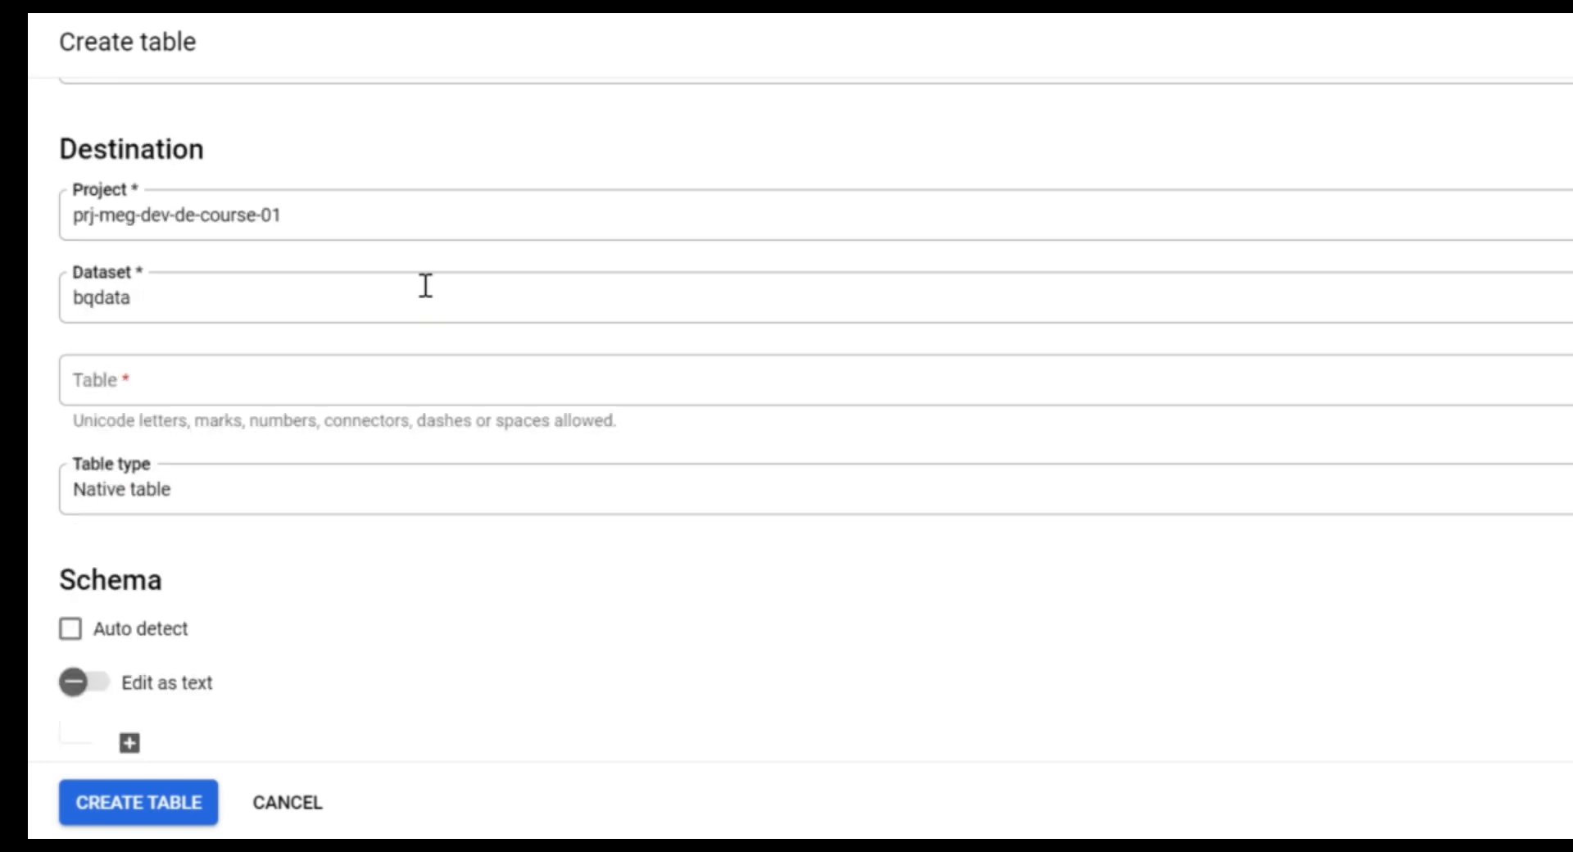
left_click(299, 385)
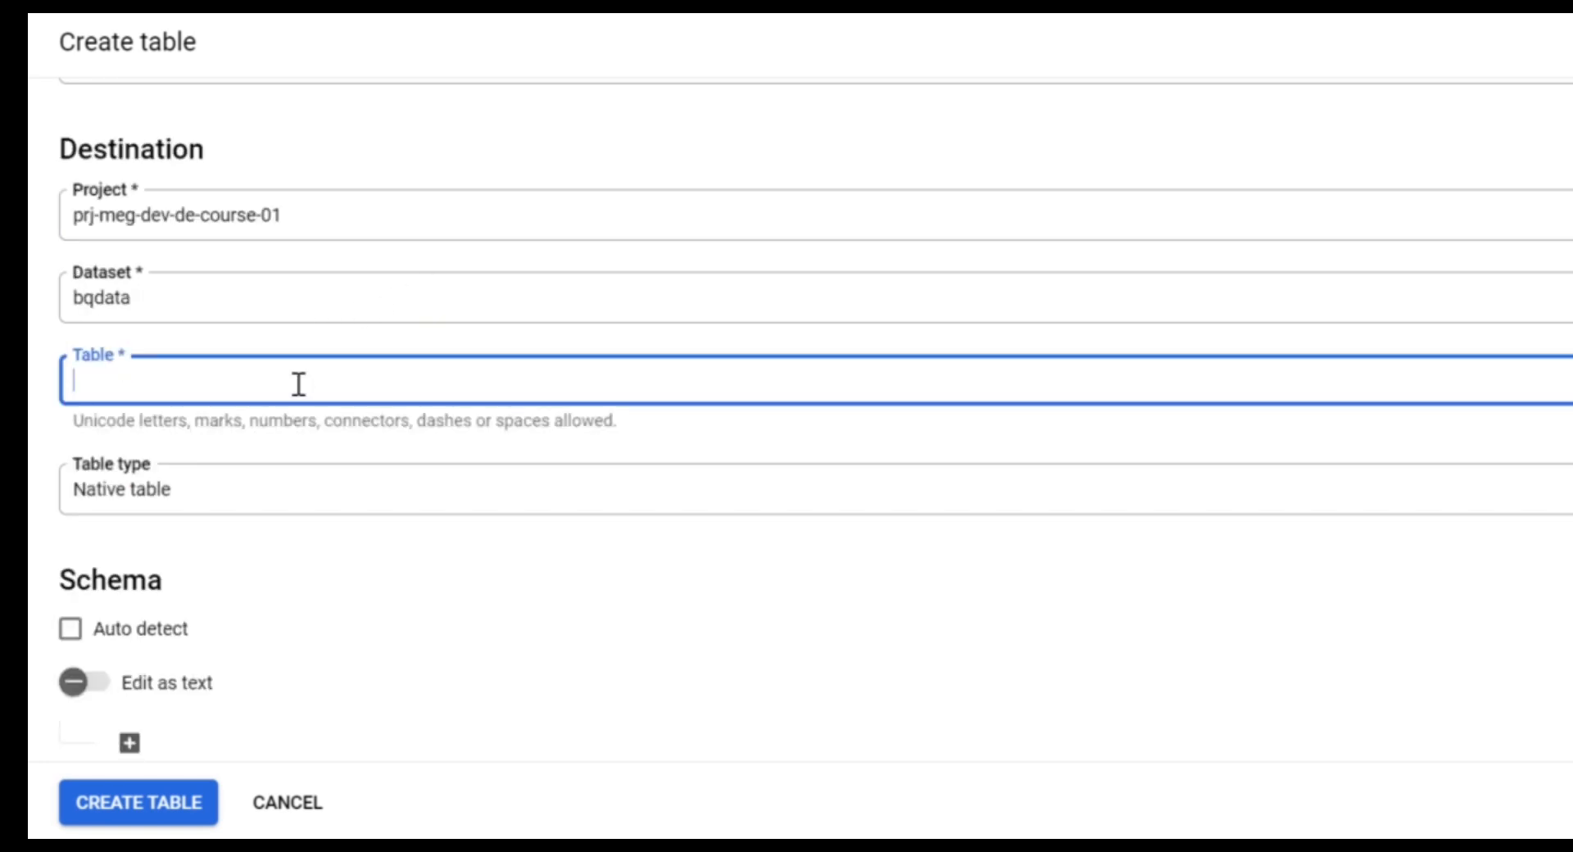
type("clustered")
scroll(299, 384, "down", 2)
scroll(297, 385, "down", 1)
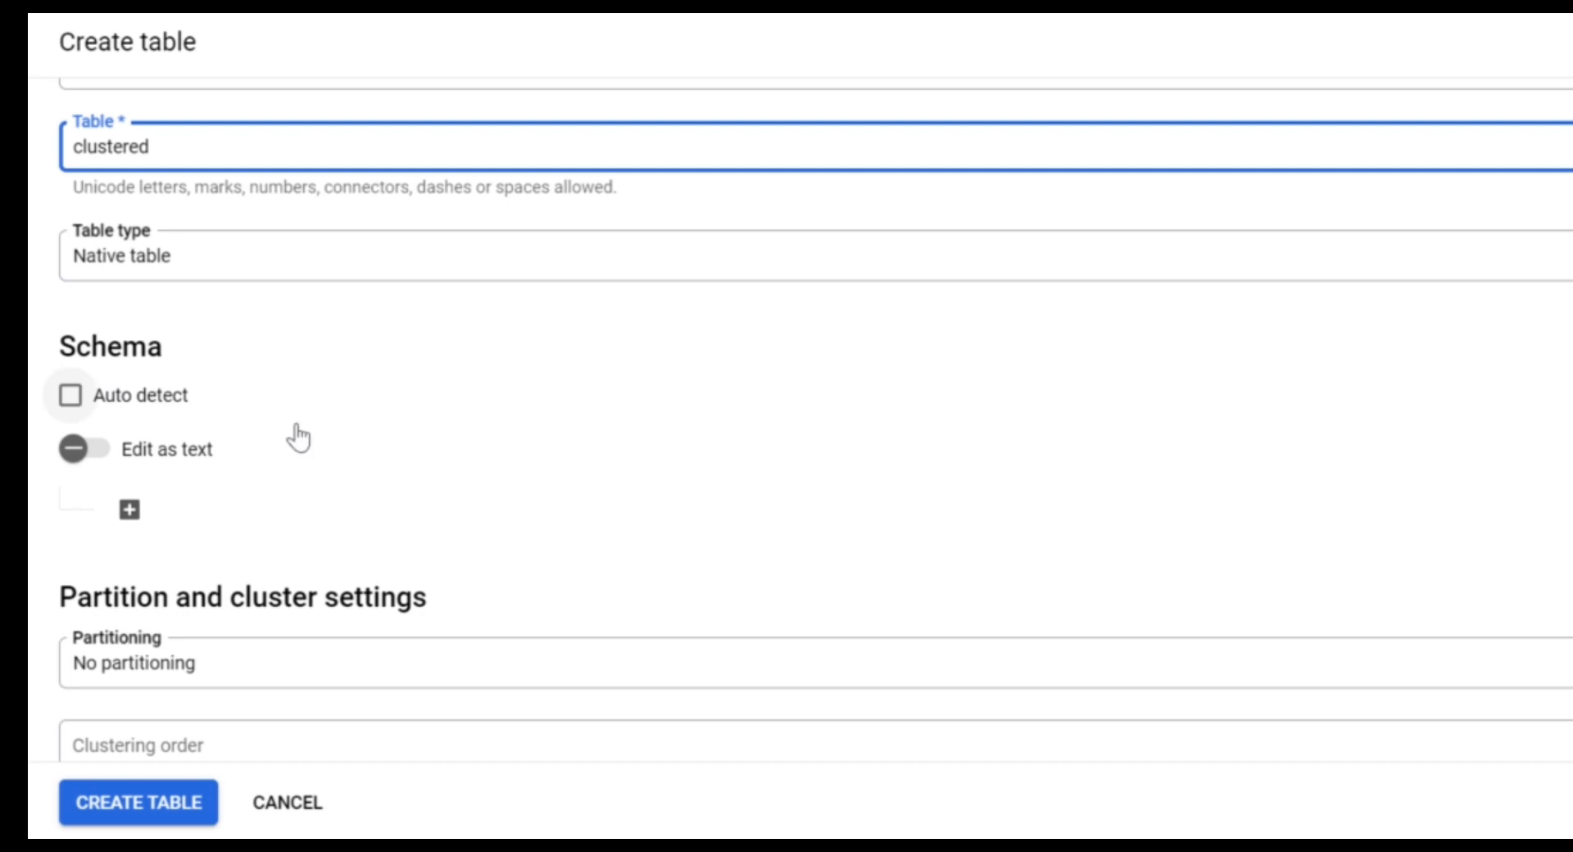
Turn on schema auto-detection for the clustered table and review the partitioning choices, keeping No partitioning
scroll(299, 438, "down", 2)
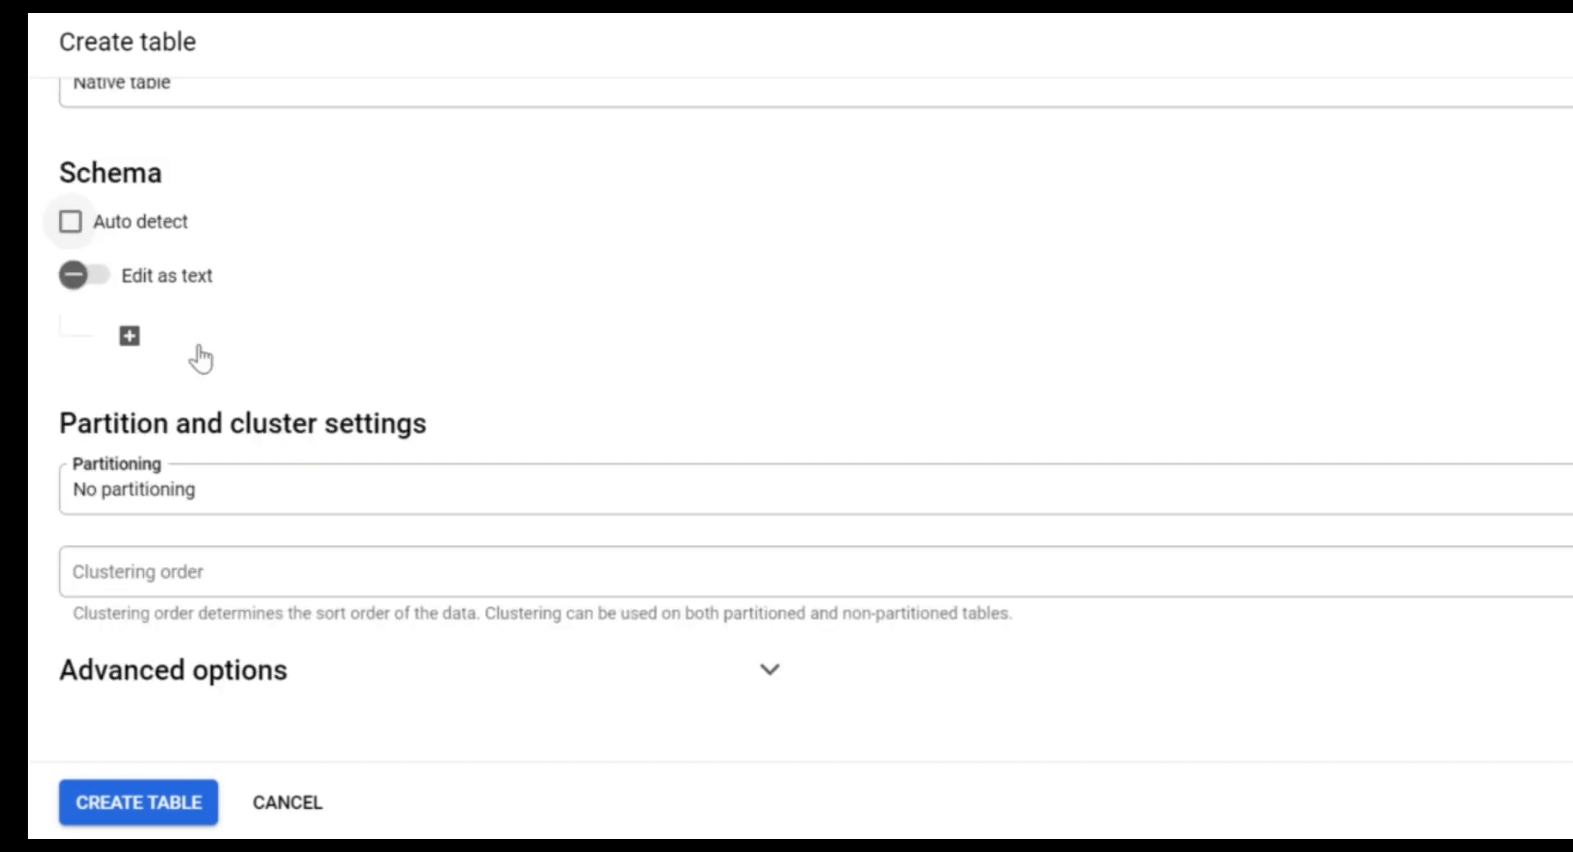
left_click(71, 228)
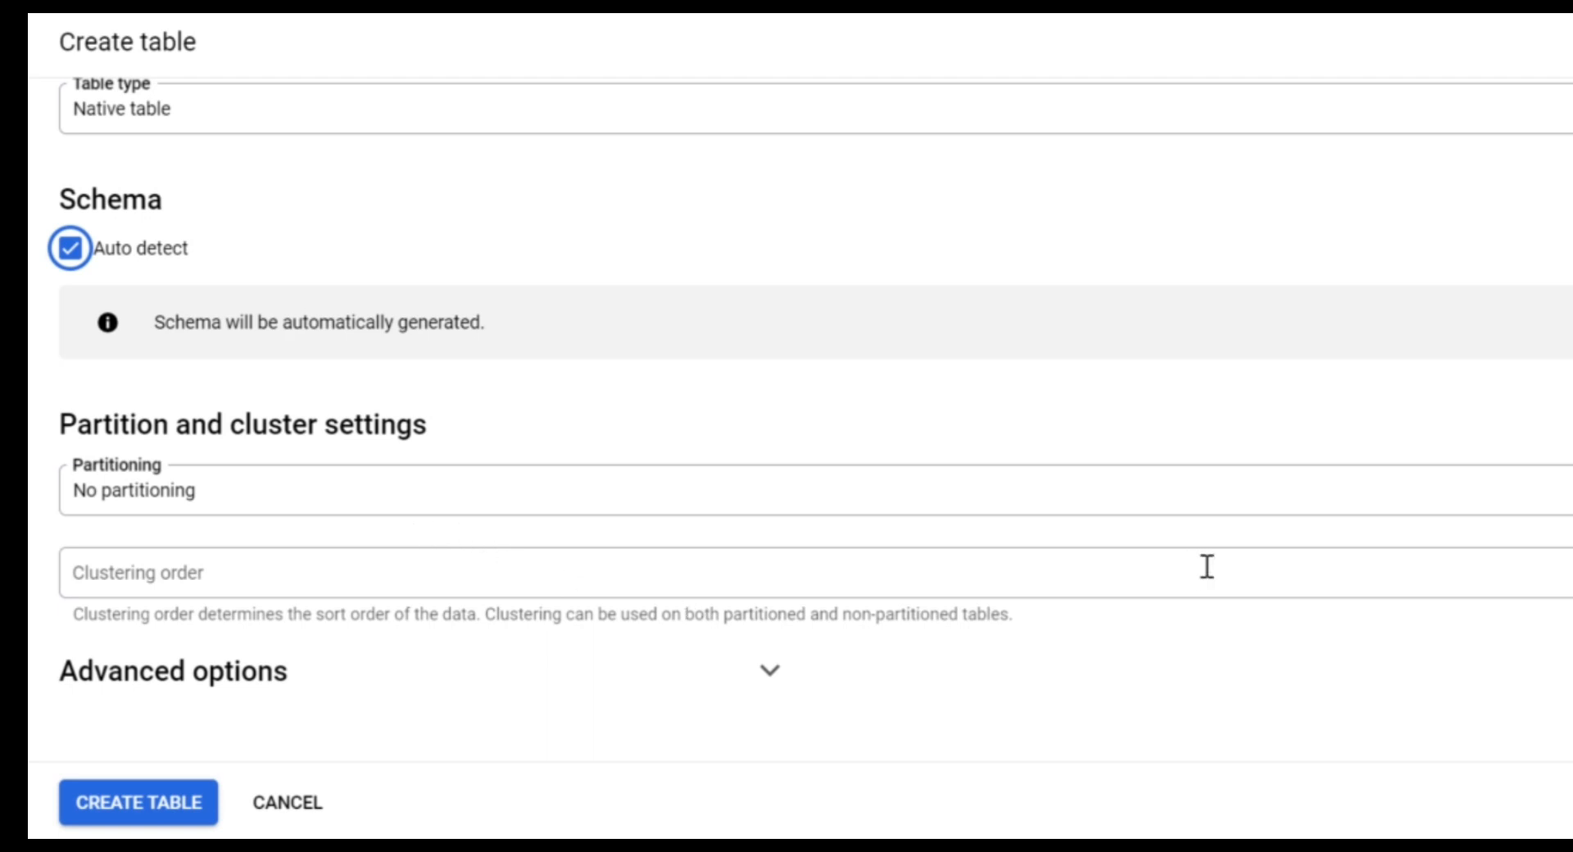
left_click(1536, 566)
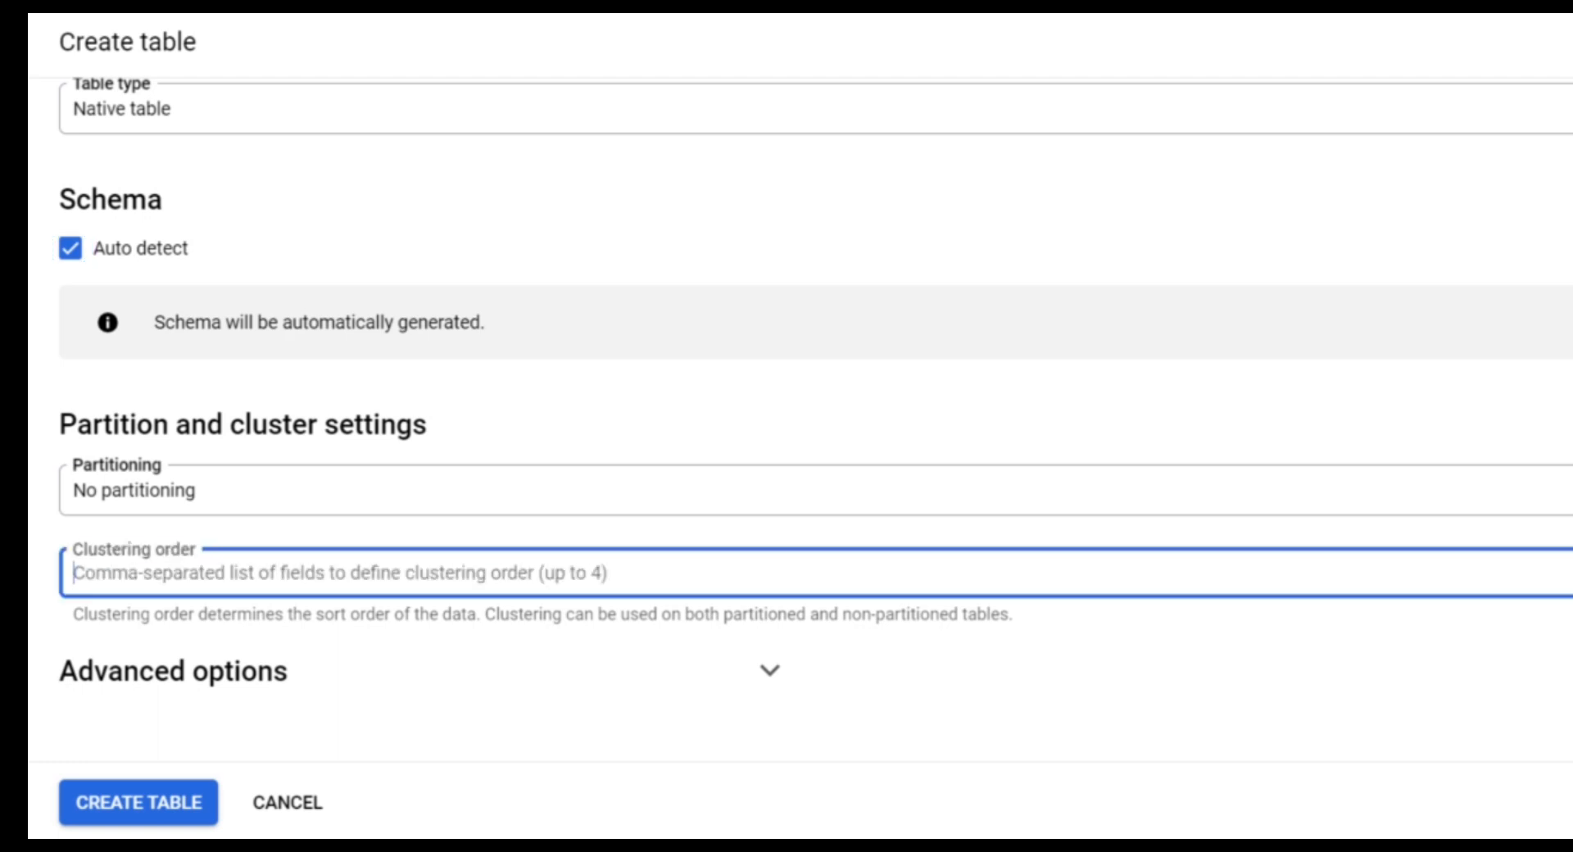
left_click(1540, 492)
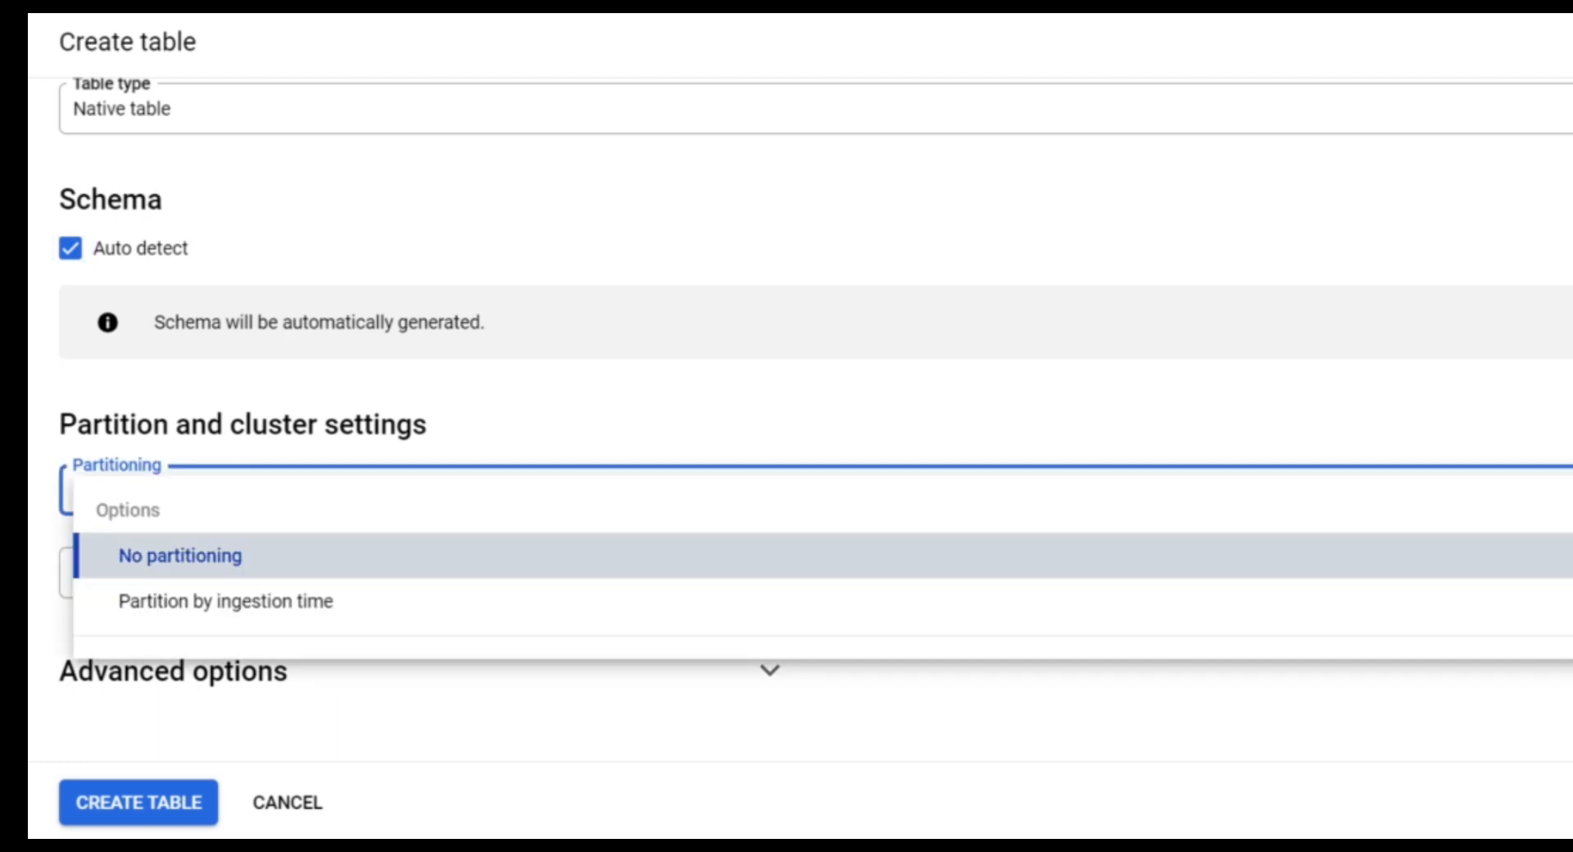
left_click(1448, 459)
left_click(1306, 575)
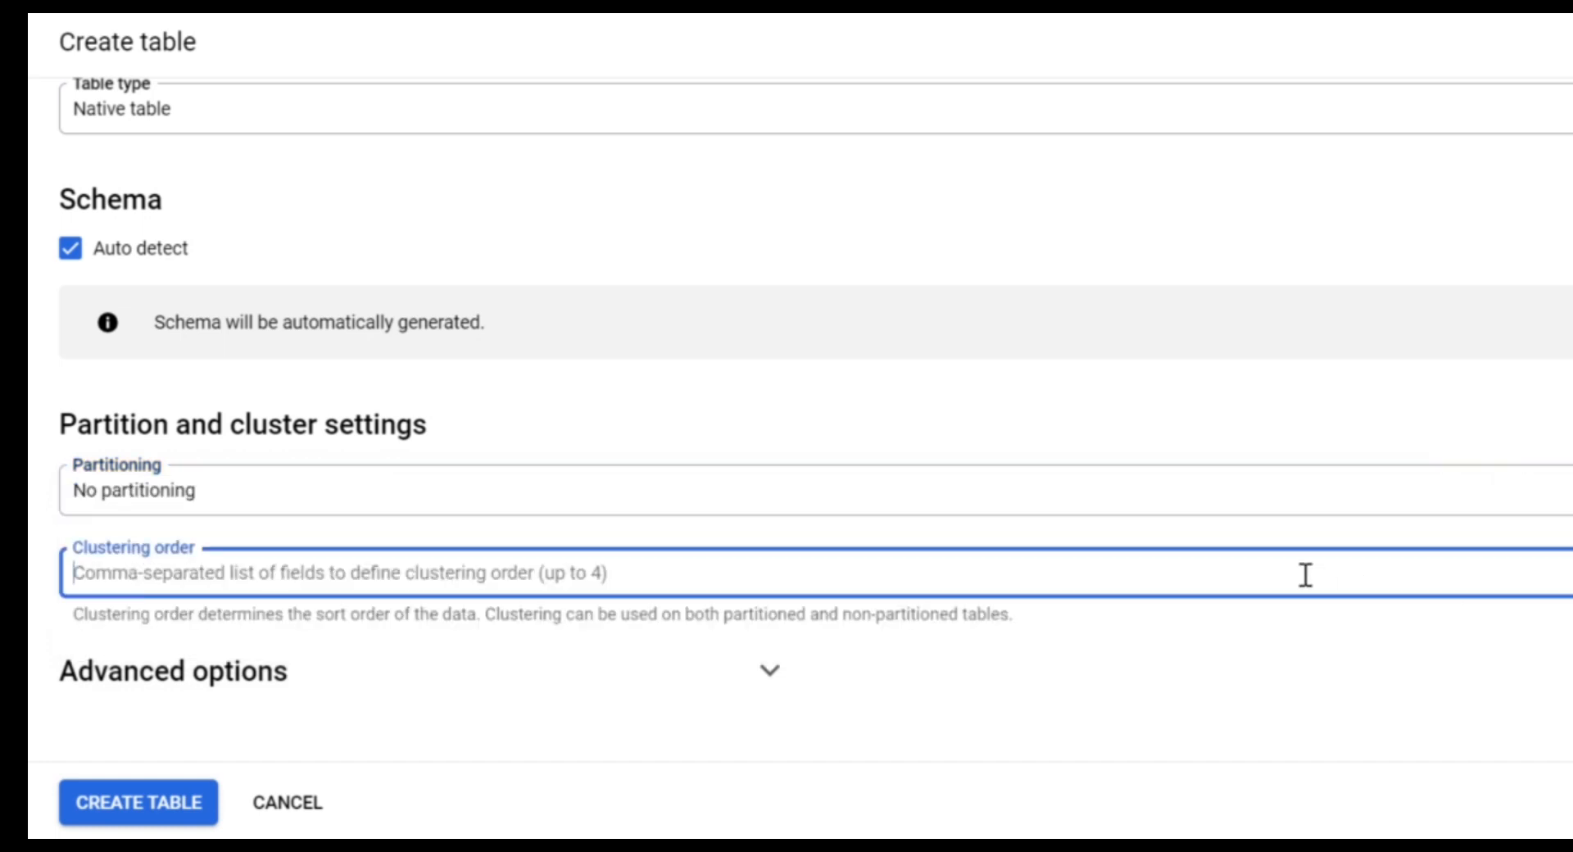
Expand the advanced options and review the write preference, error, delimiter, quote and header row settings
left_click(776, 678)
scroll(779, 678, "down", 1)
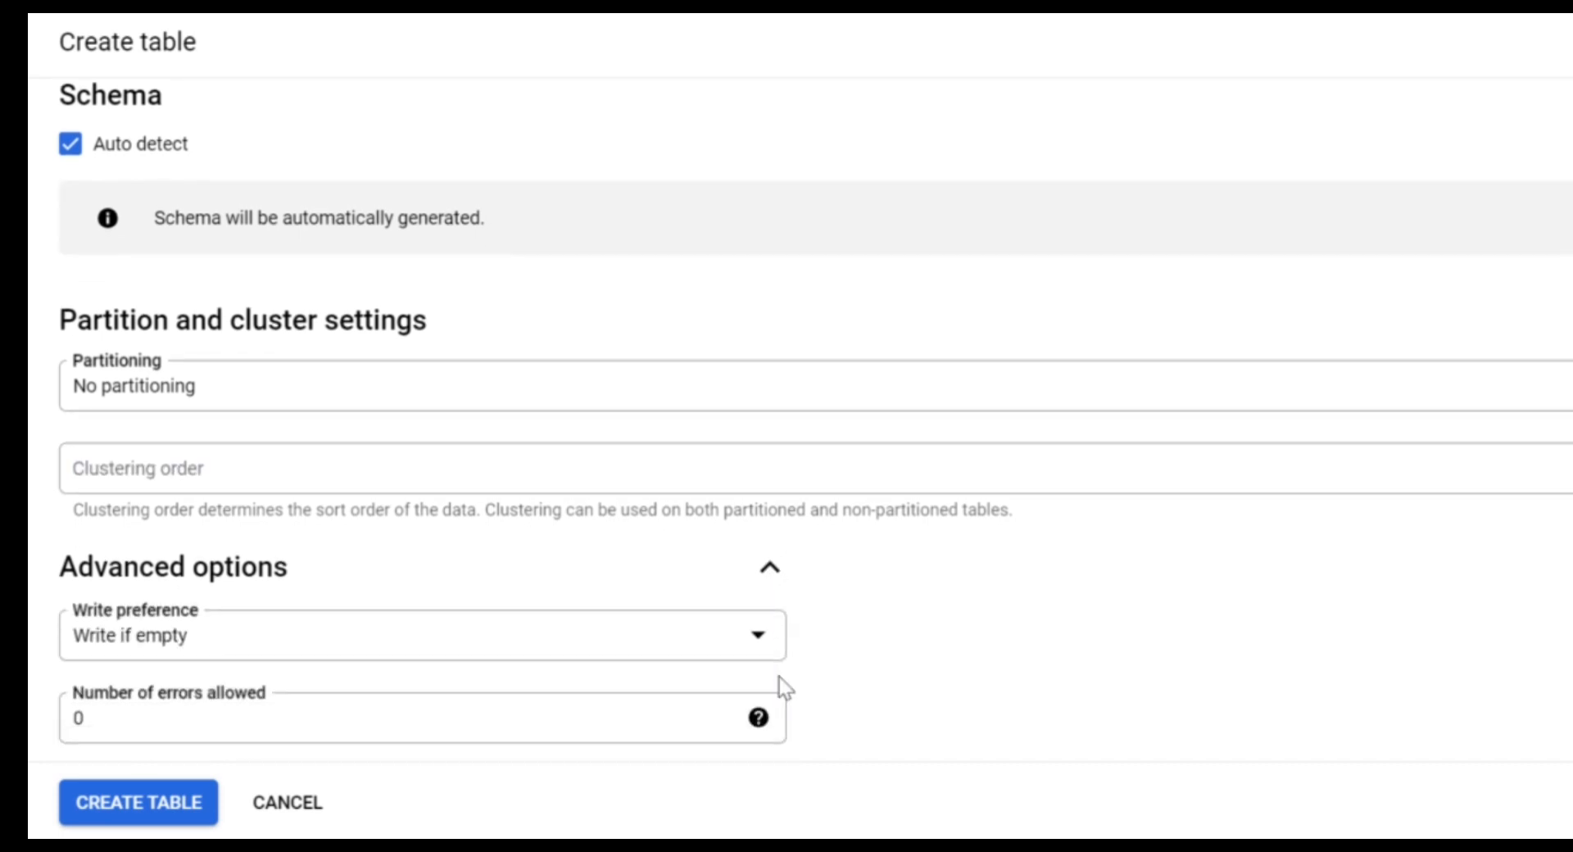
scroll(779, 676, "down", 2)
scroll(779, 676, "down", 2)
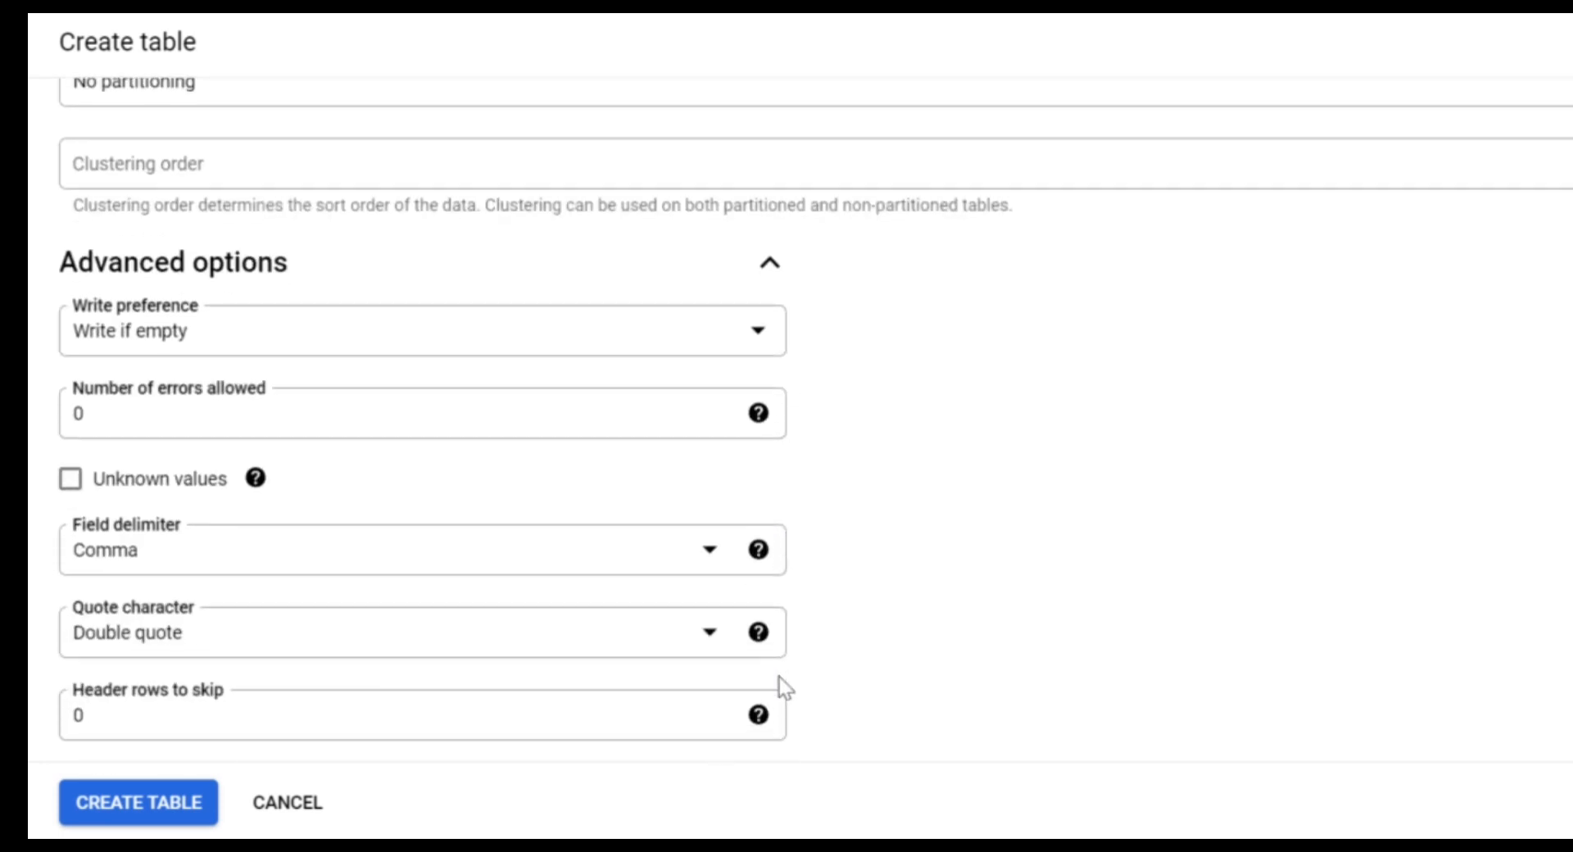
scroll(779, 677, "up", 4)
scroll(779, 677, "up", 3)
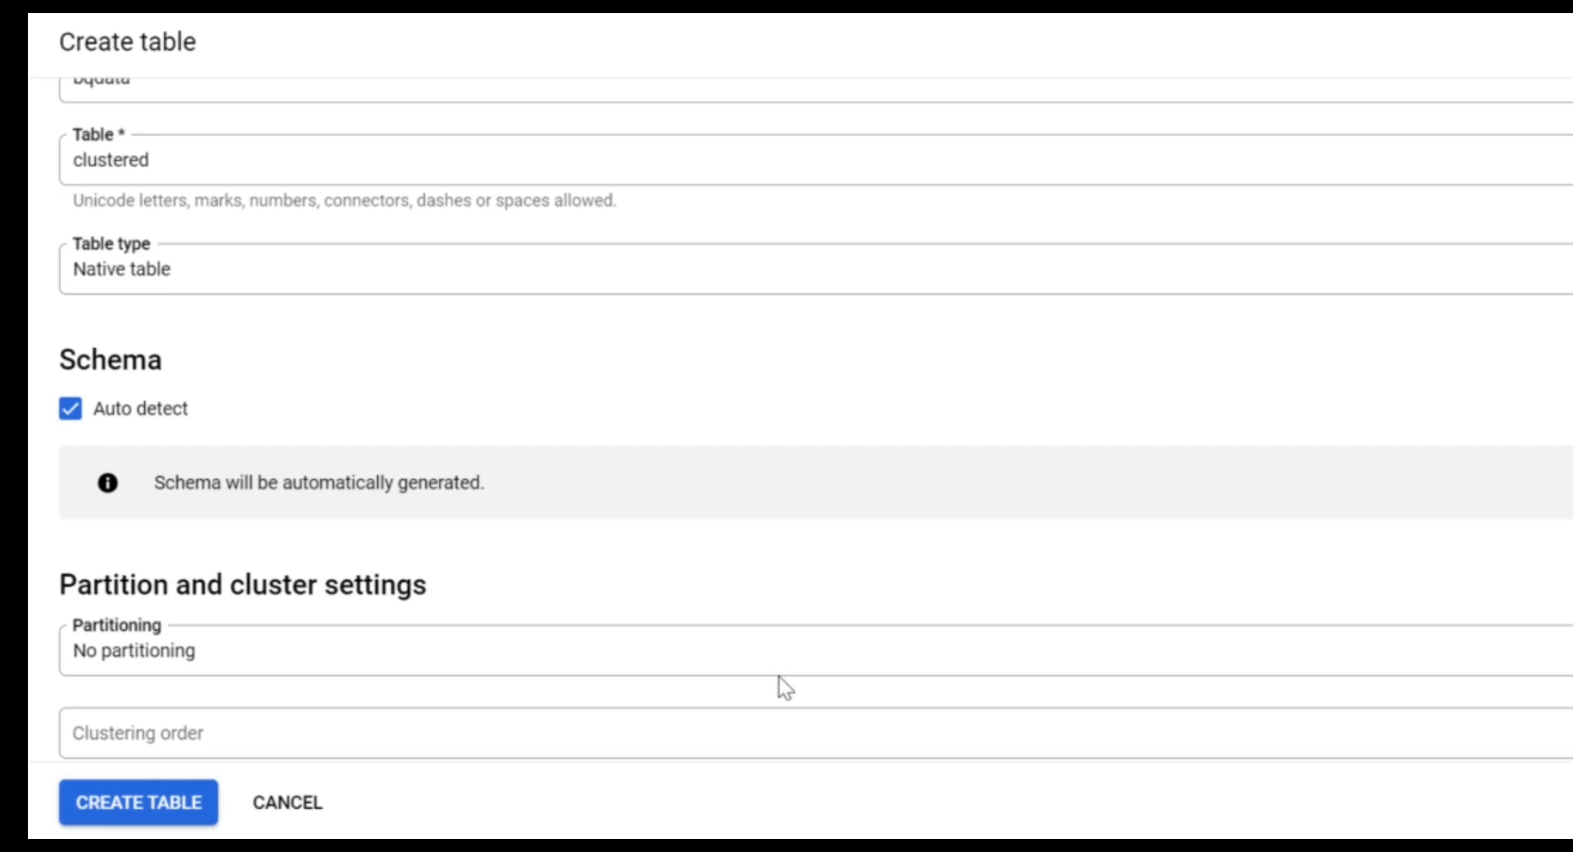
Set the clustering order to JOB_ID and create the clustered table
left_click(374, 732)
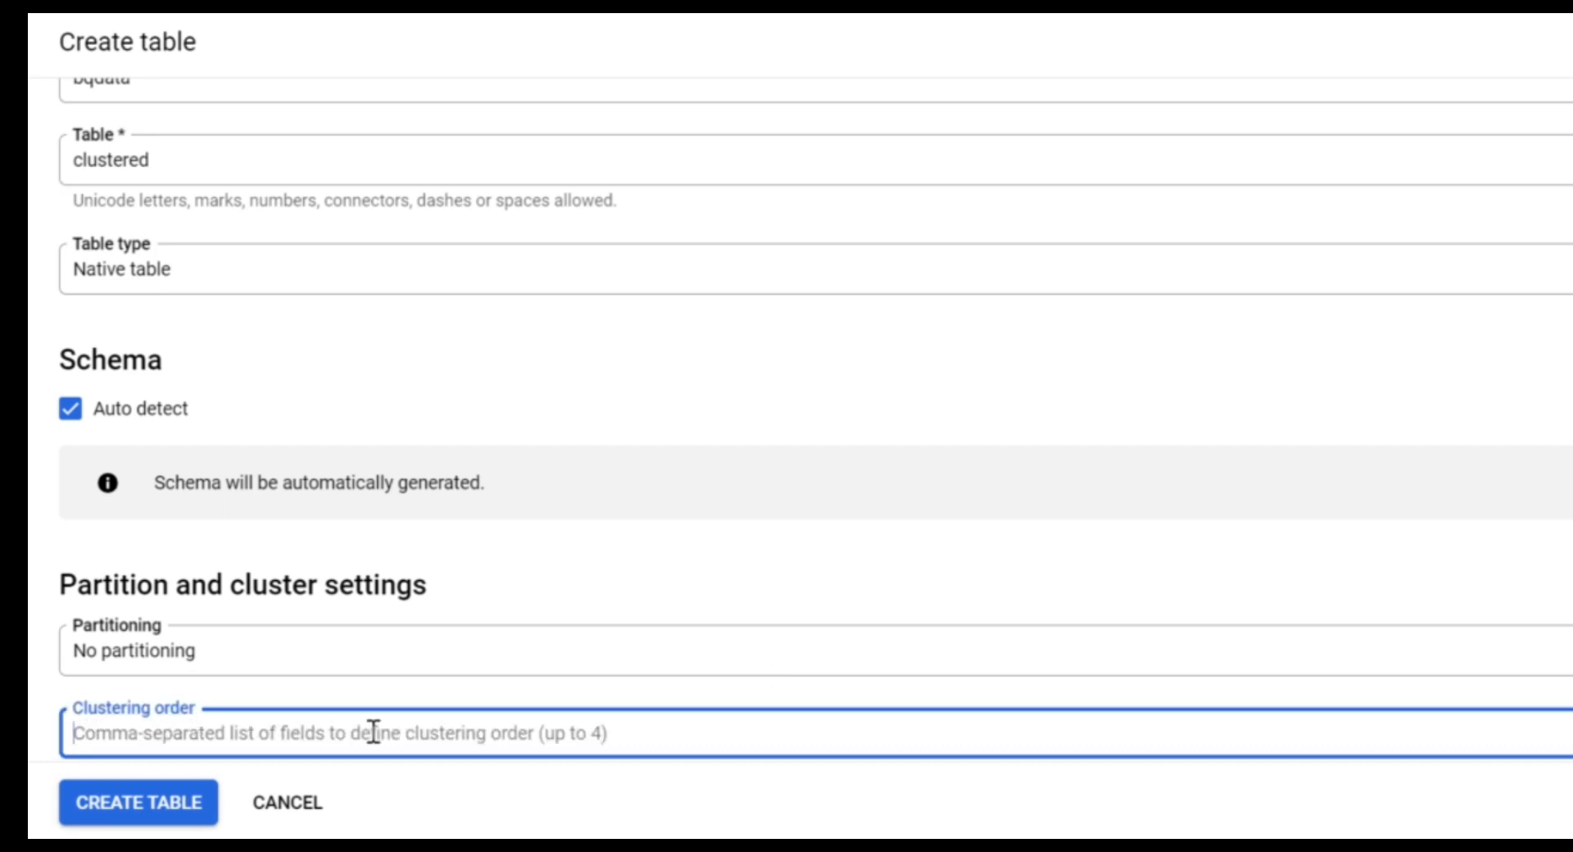
type("J")
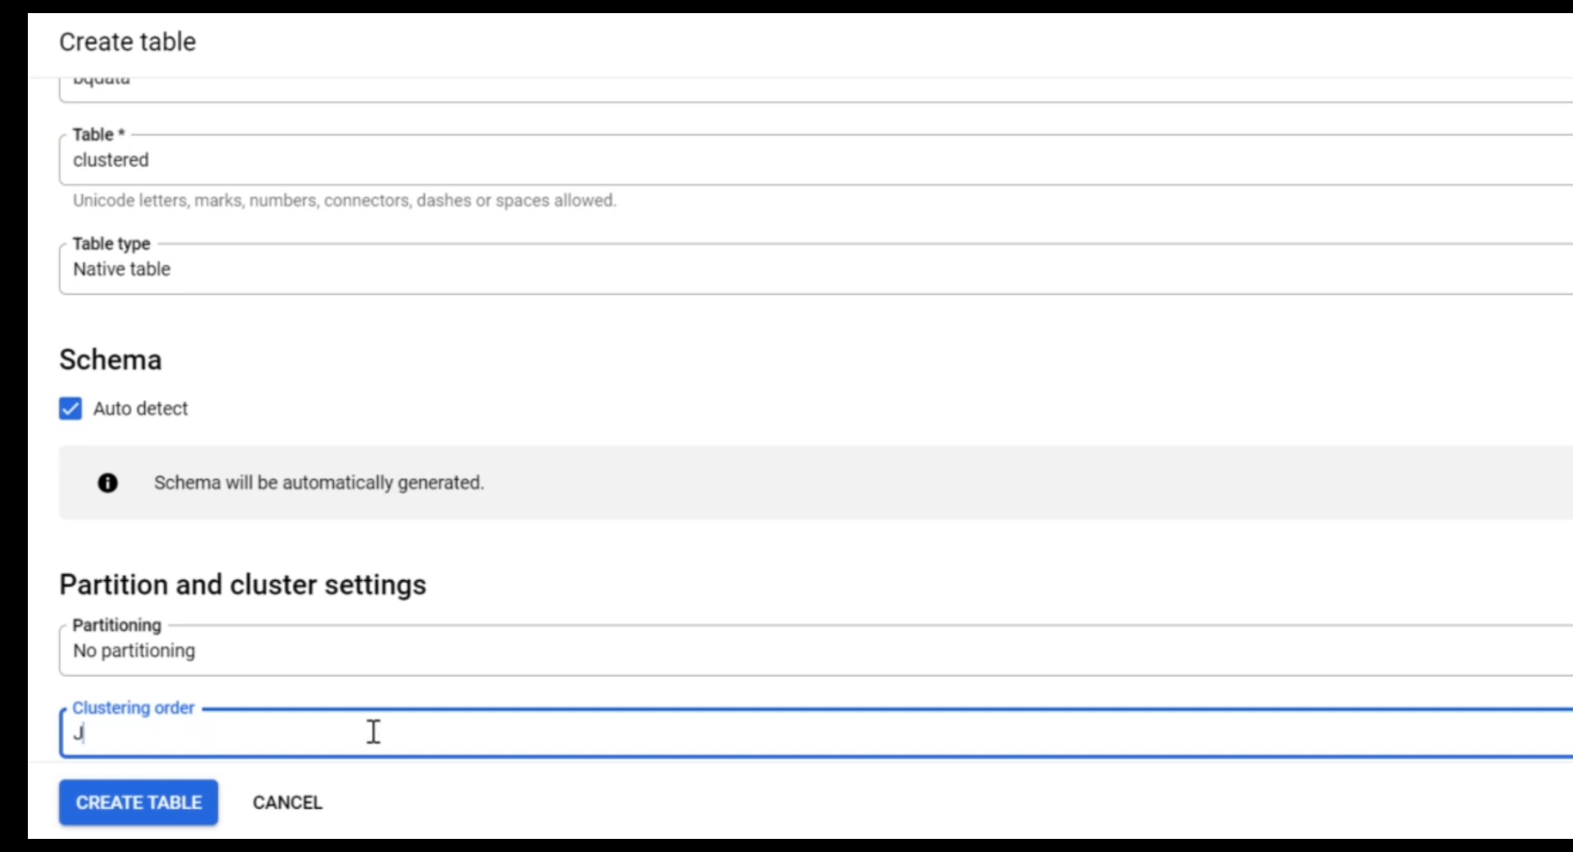
type("OB_ID")
scroll(373, 731, "down", 7)
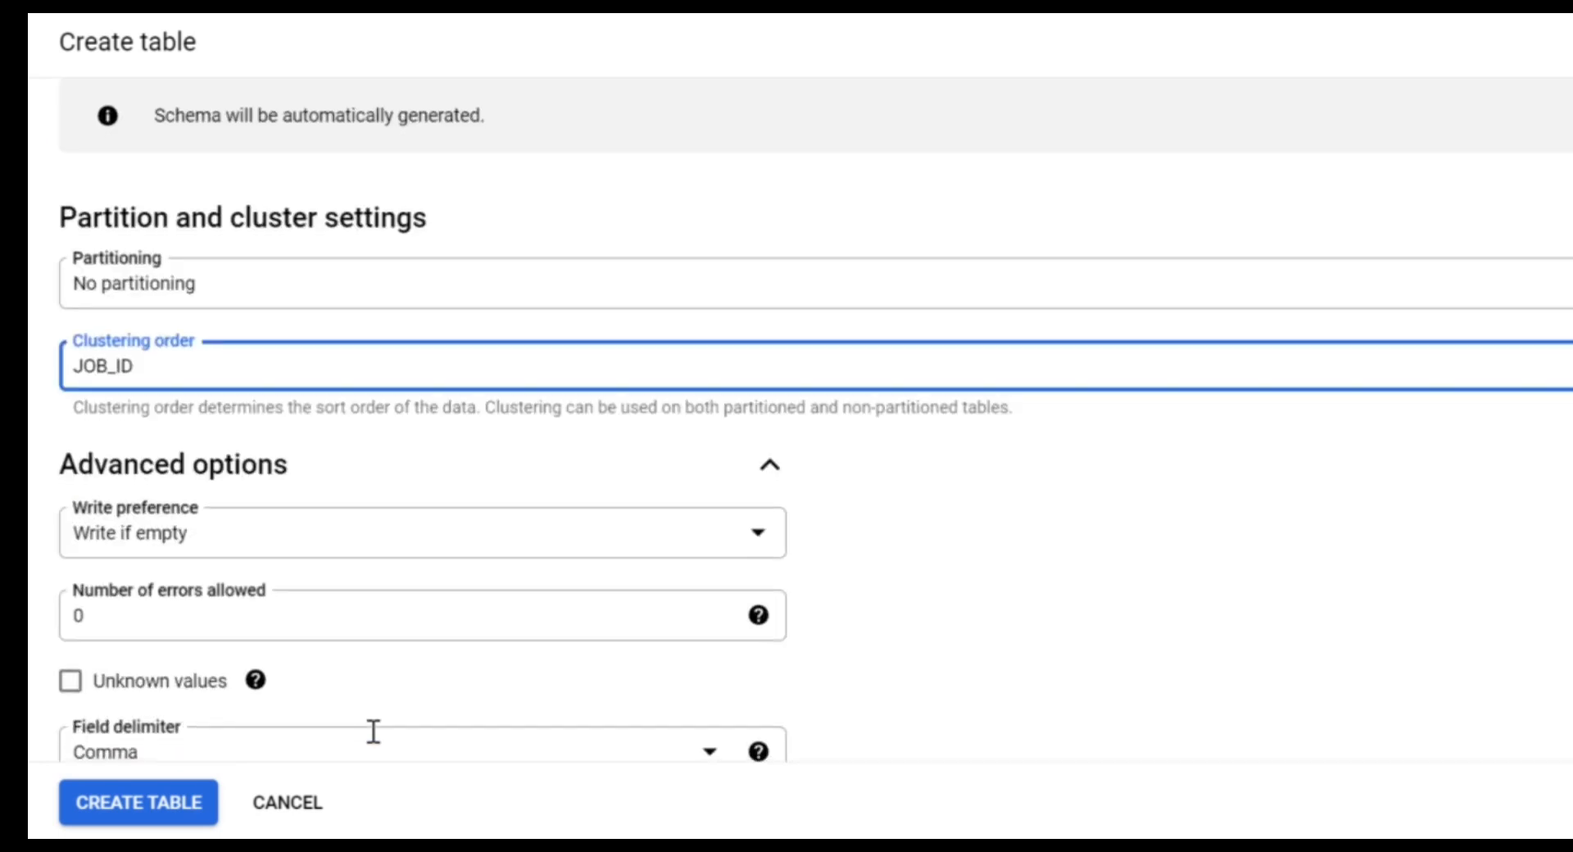
scroll(372, 732, "down", 8)
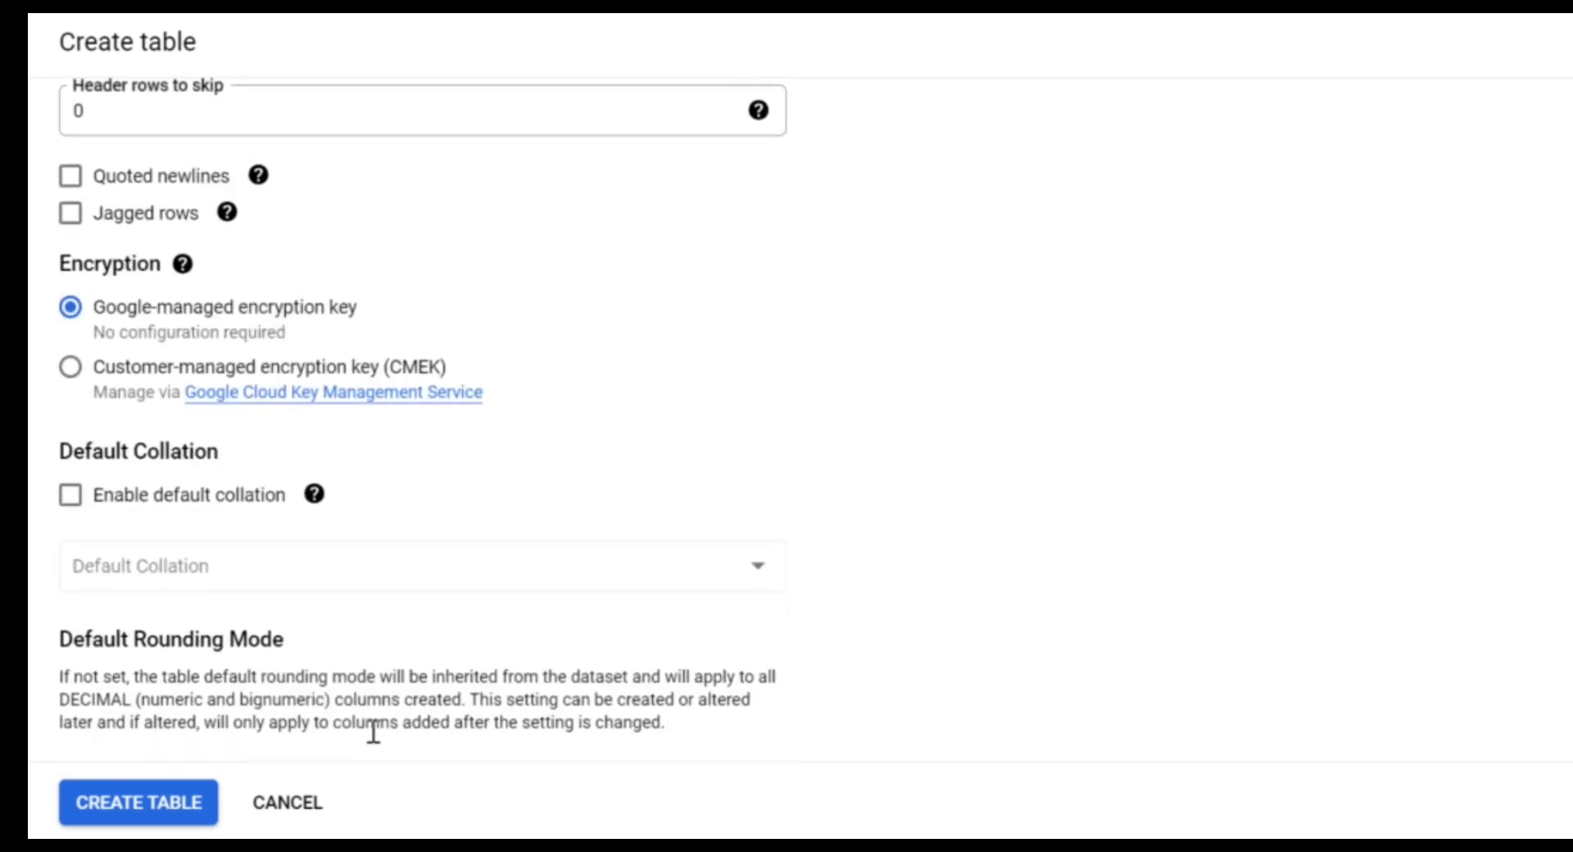
scroll(372, 731, "down", 2)
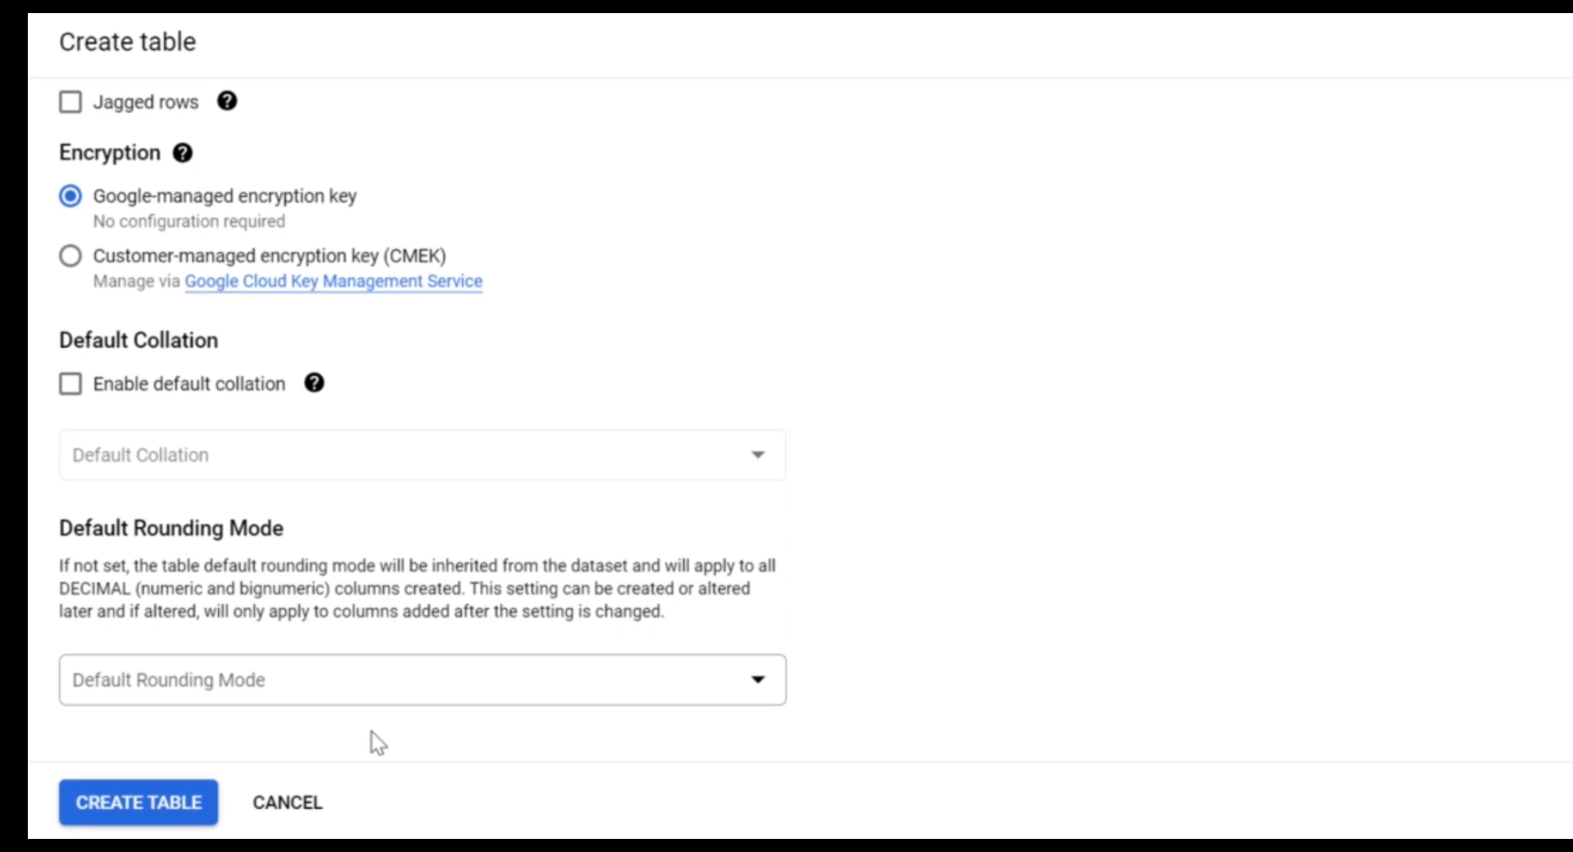
left_click(172, 811)
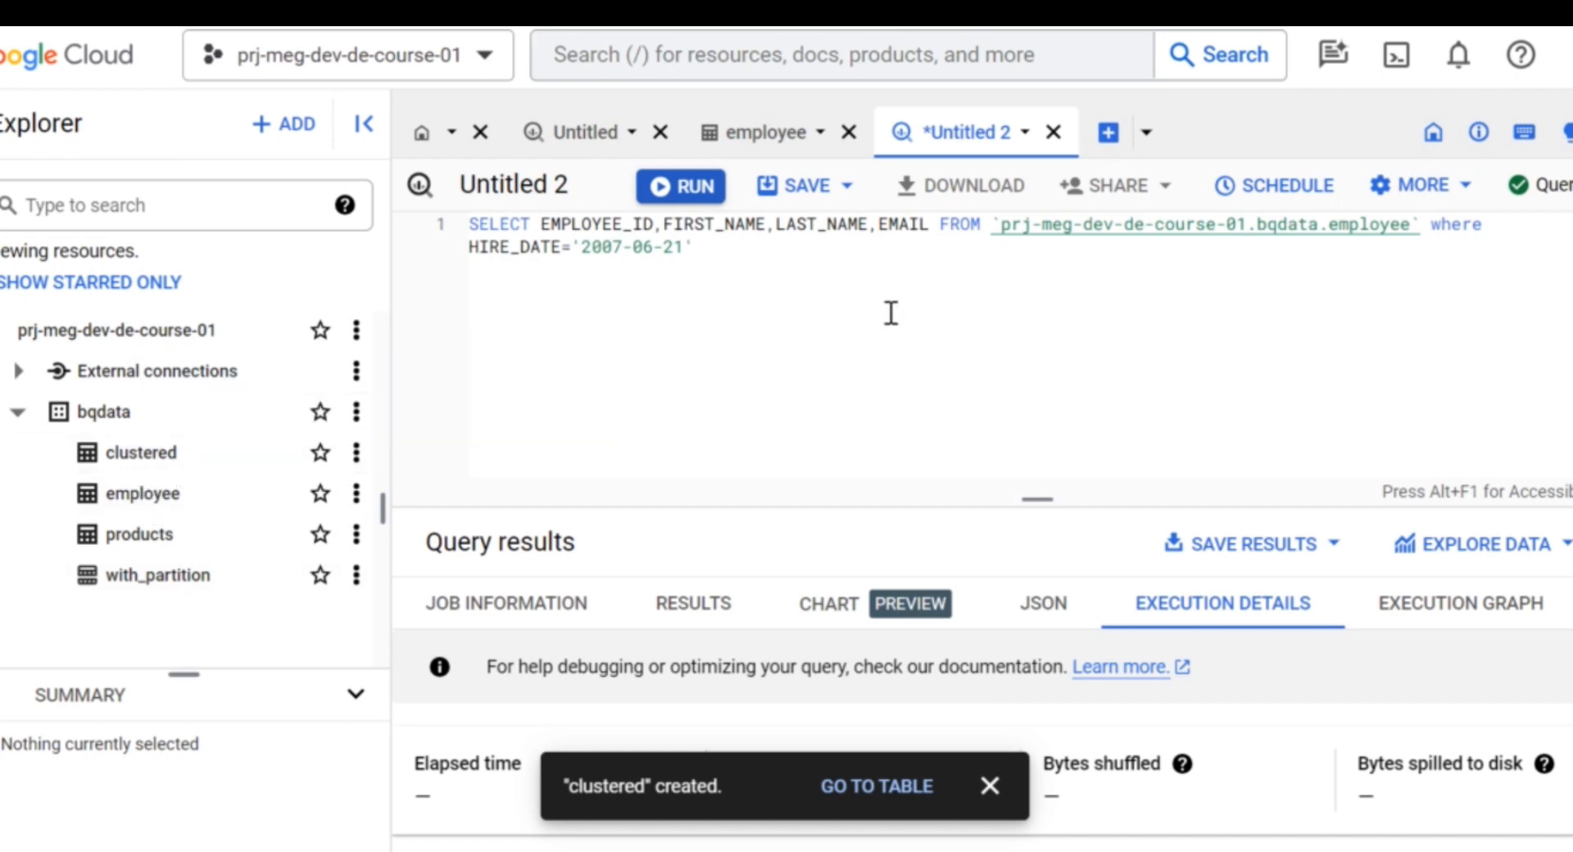
Replace the column list in the employee query with * so that it selects every column
left_click(935, 224)
key("BackSpace")
key("BackSpace")
key("BackSpace")
key("BackSpace")
key("BackSpace")
key("BackSpace")
key("BackSpace")
key("BackSpace")
key("BackSpace")
key("BackSpace")
key("BackSpace")
key("BackSpace")
key("BackSpace")
key("BackSpace")
key("BackSpace")
key("BackSpace")
key("BackSpace")
key("BackSpace")
key("BackSpace")
key("BackSpace")
key("BackSpace")
key("BackSpace")
key("BackSpace")
key("BackSpace")
key("BackSpace")
key("BackSpace")
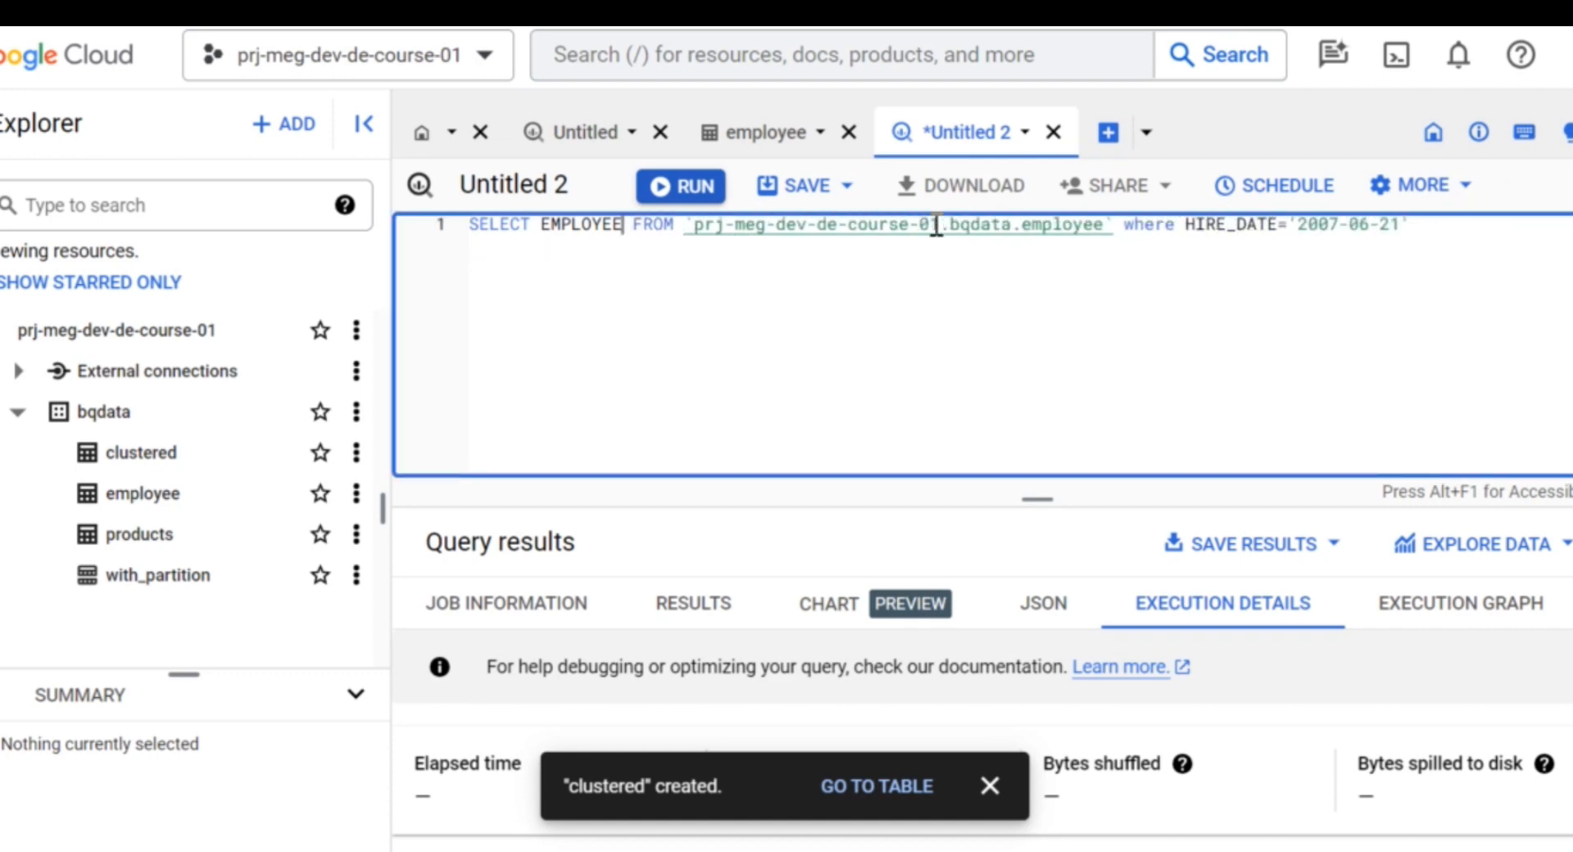
key("BackSpace")
key("BackSpace")
key("BackSpace")
key("BackSpace")
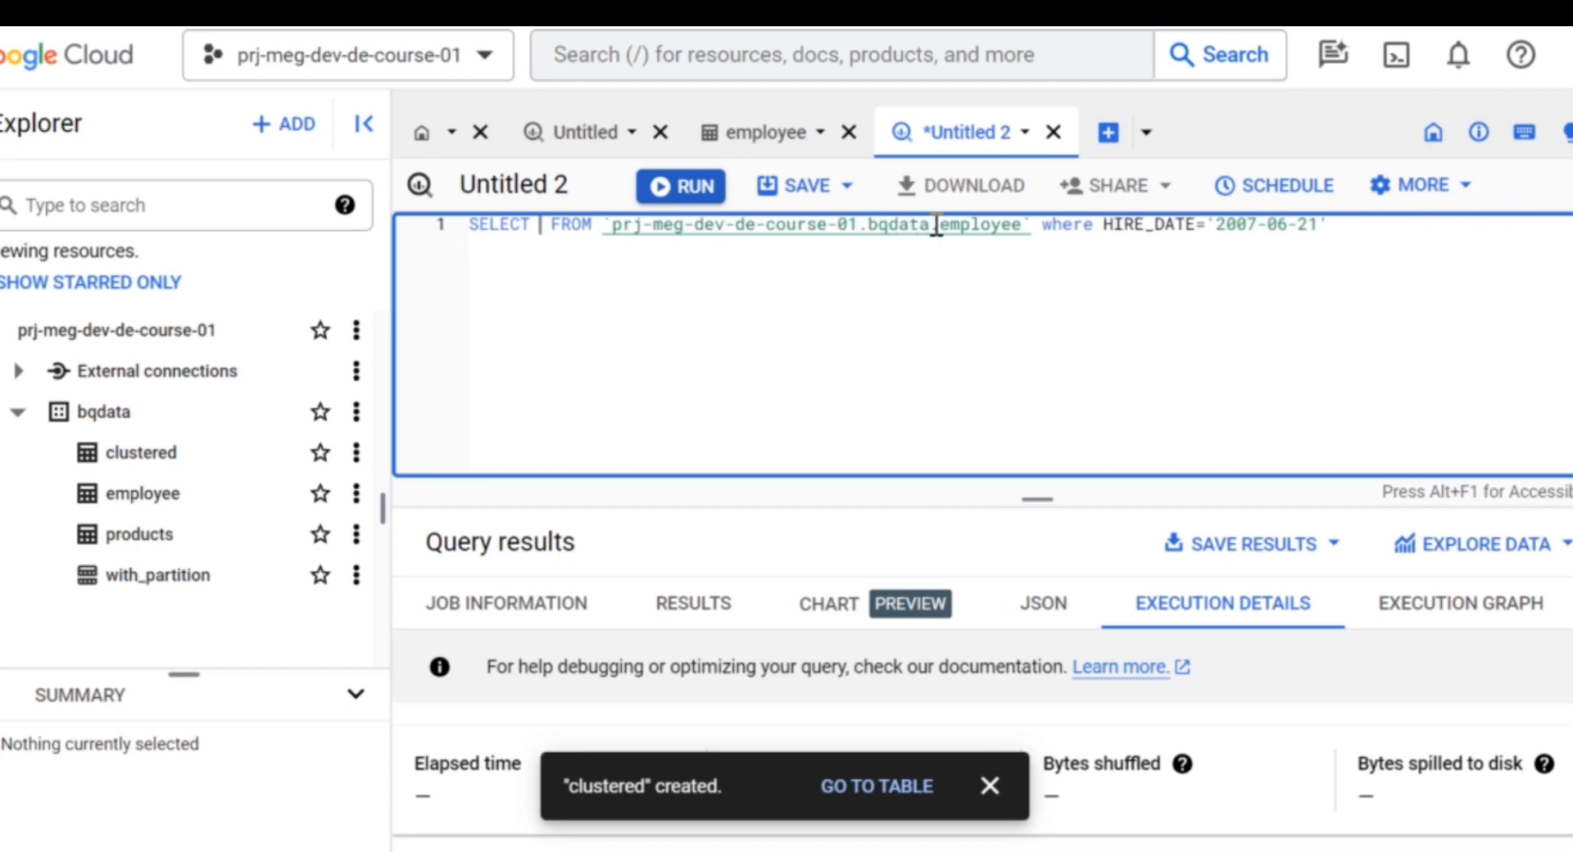
type("*")
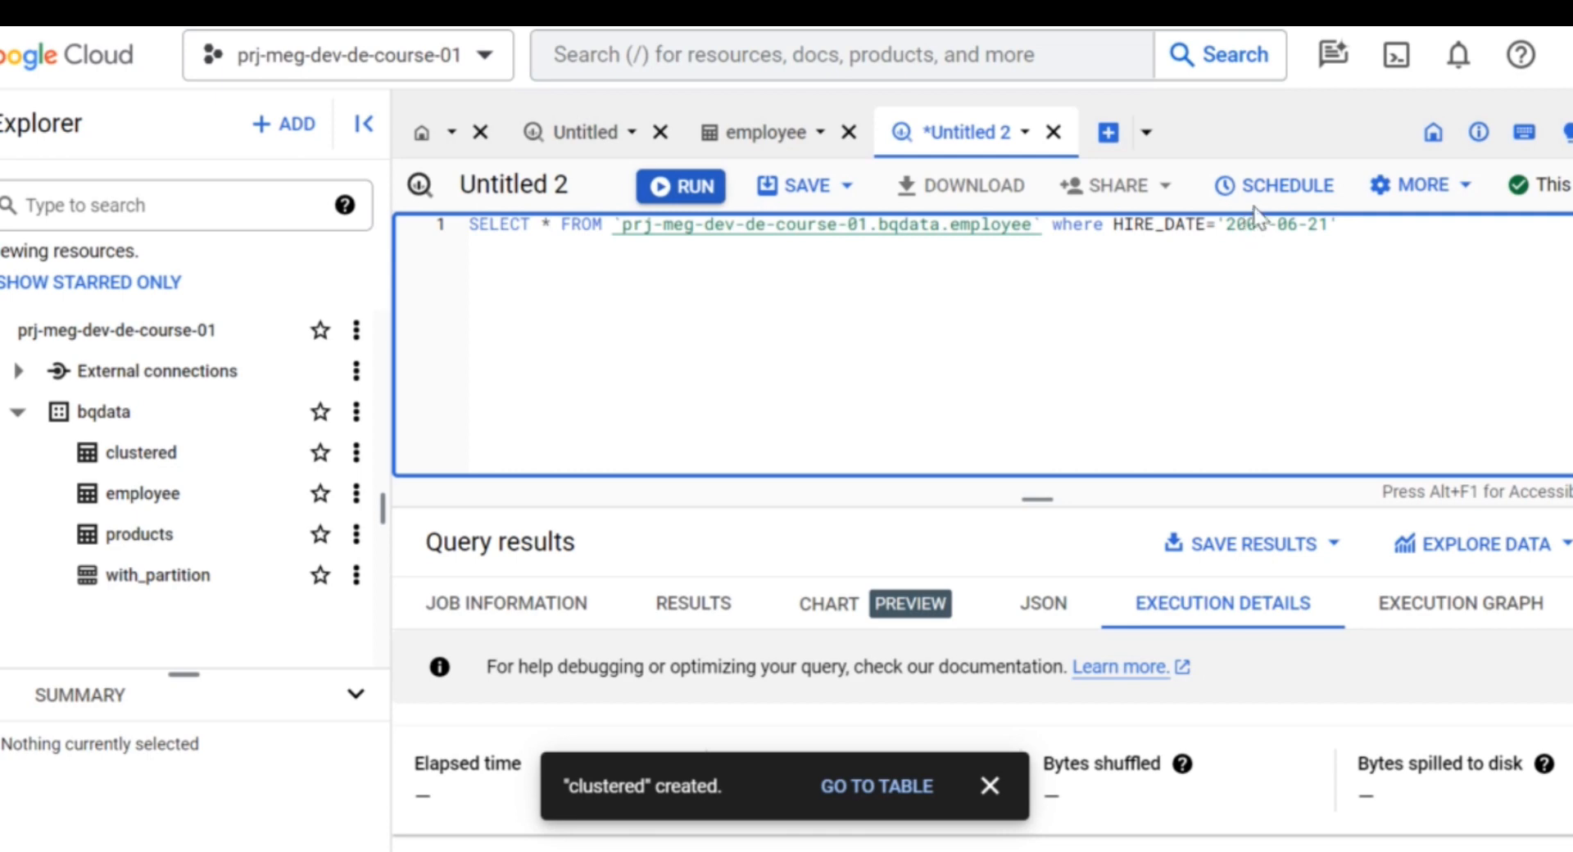
Replace the query's HIRE_DATE condition with JOB_ID='SH_CLERK' and run it on the employee table
left_click(1345, 227)
key("BackSpace")
key("BackSpace")
key("BackSpace")
key("BackSpace")
key("BackSpace")
key("BackSpace")
key("BackSpace")
key("BackSpace")
key("BackSpace")
key("BackSpace")
key("BackSpace")
key("BackSpace")
key("BackSpace")
key("BackSpace")
key("BackSpace")
key("BackSpace")
key("BackSpace")
key("BackSpace")
key("BackSpace")
key("BackSpace")
key("BackSpace")
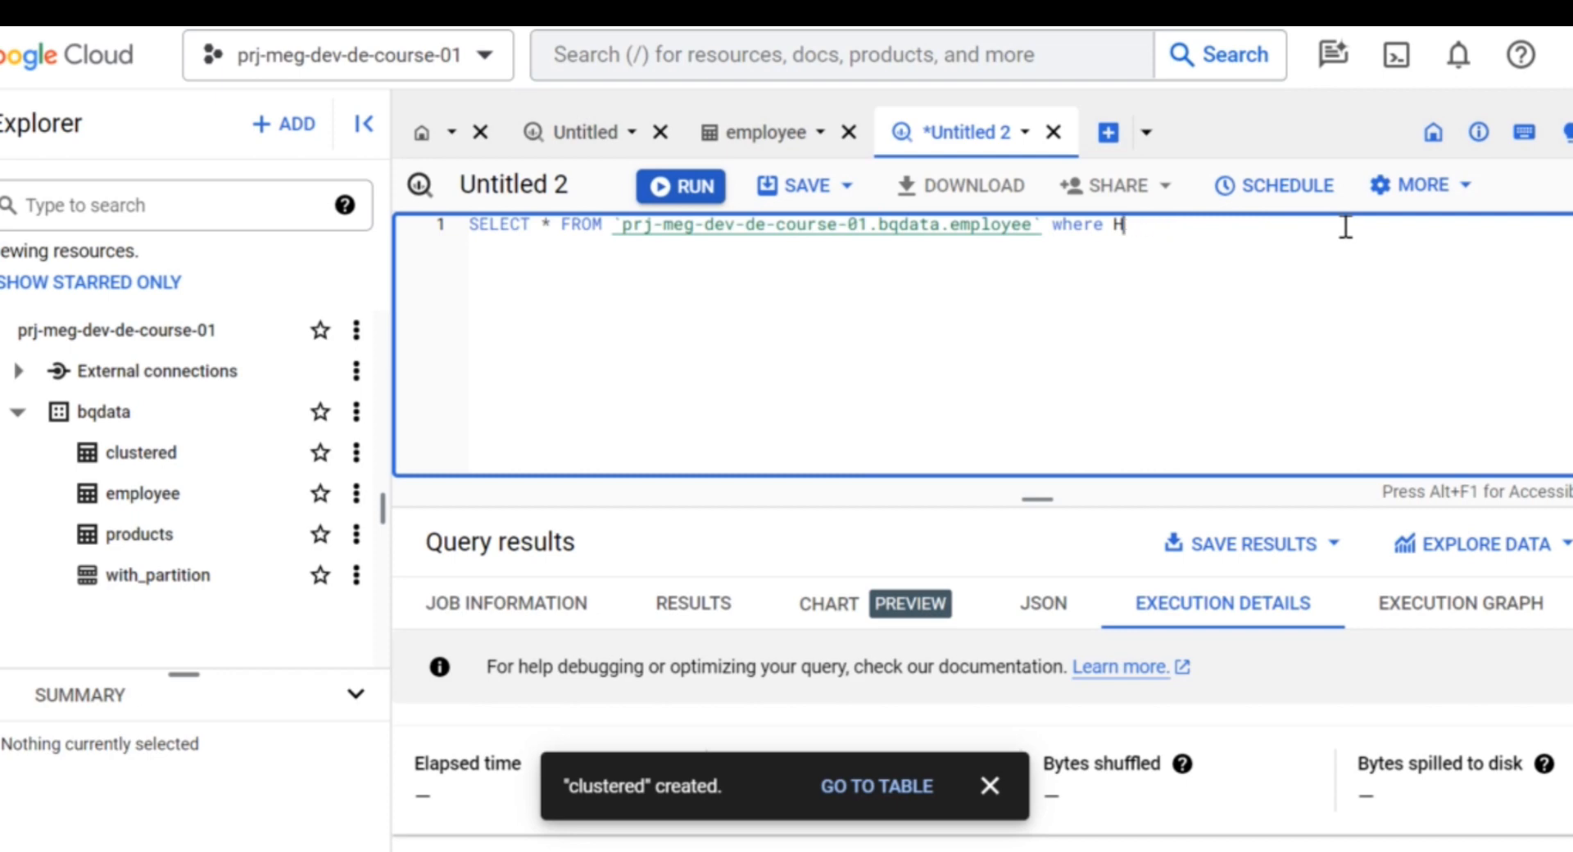
key("BackSpace")
type("JOB_ID='")
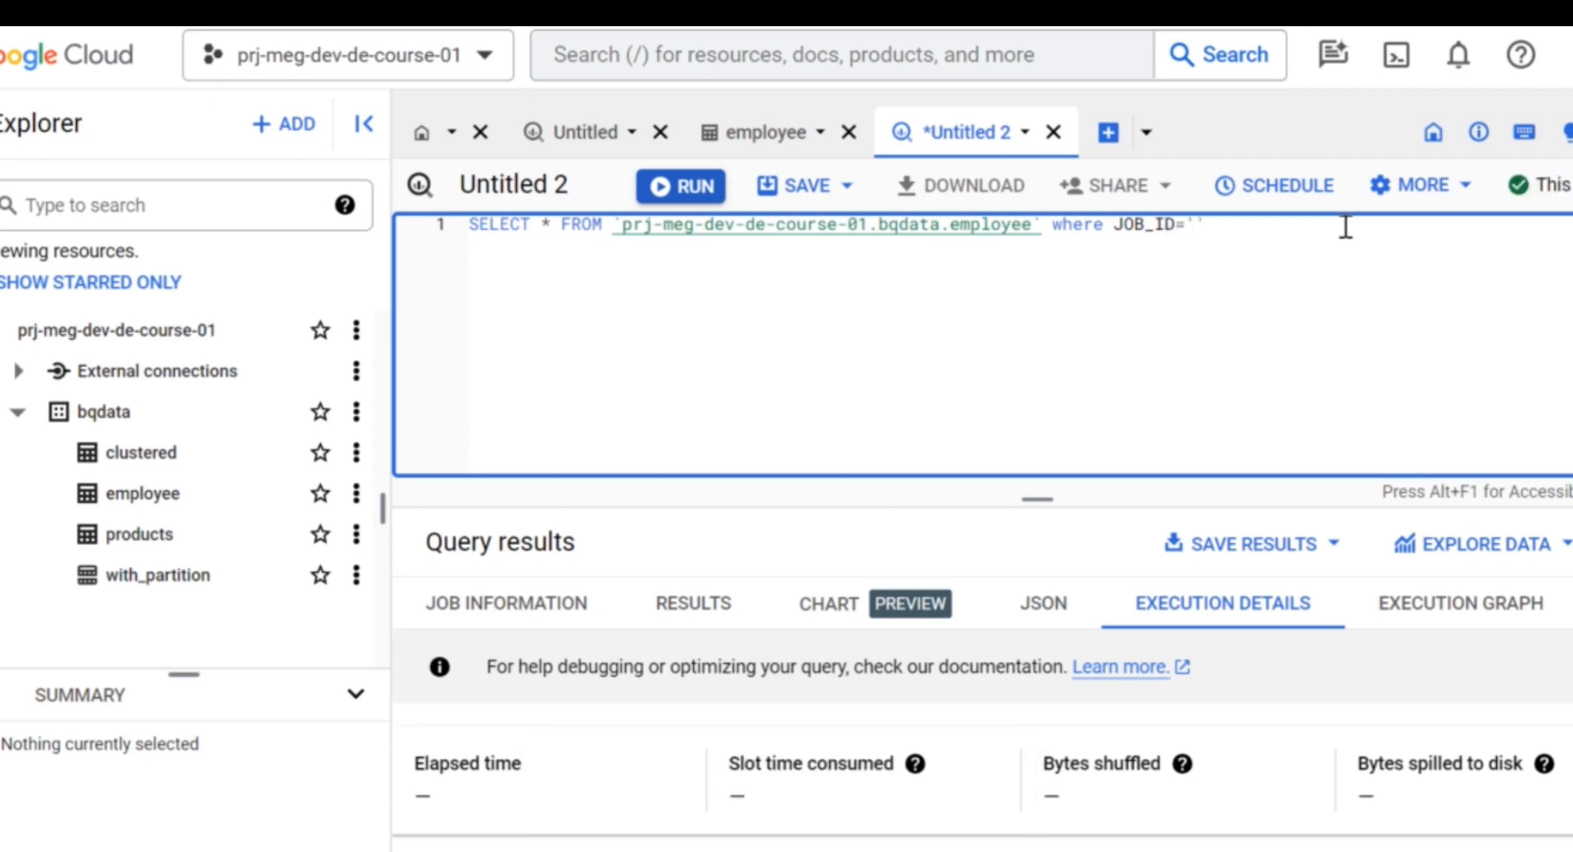
type("SH_")
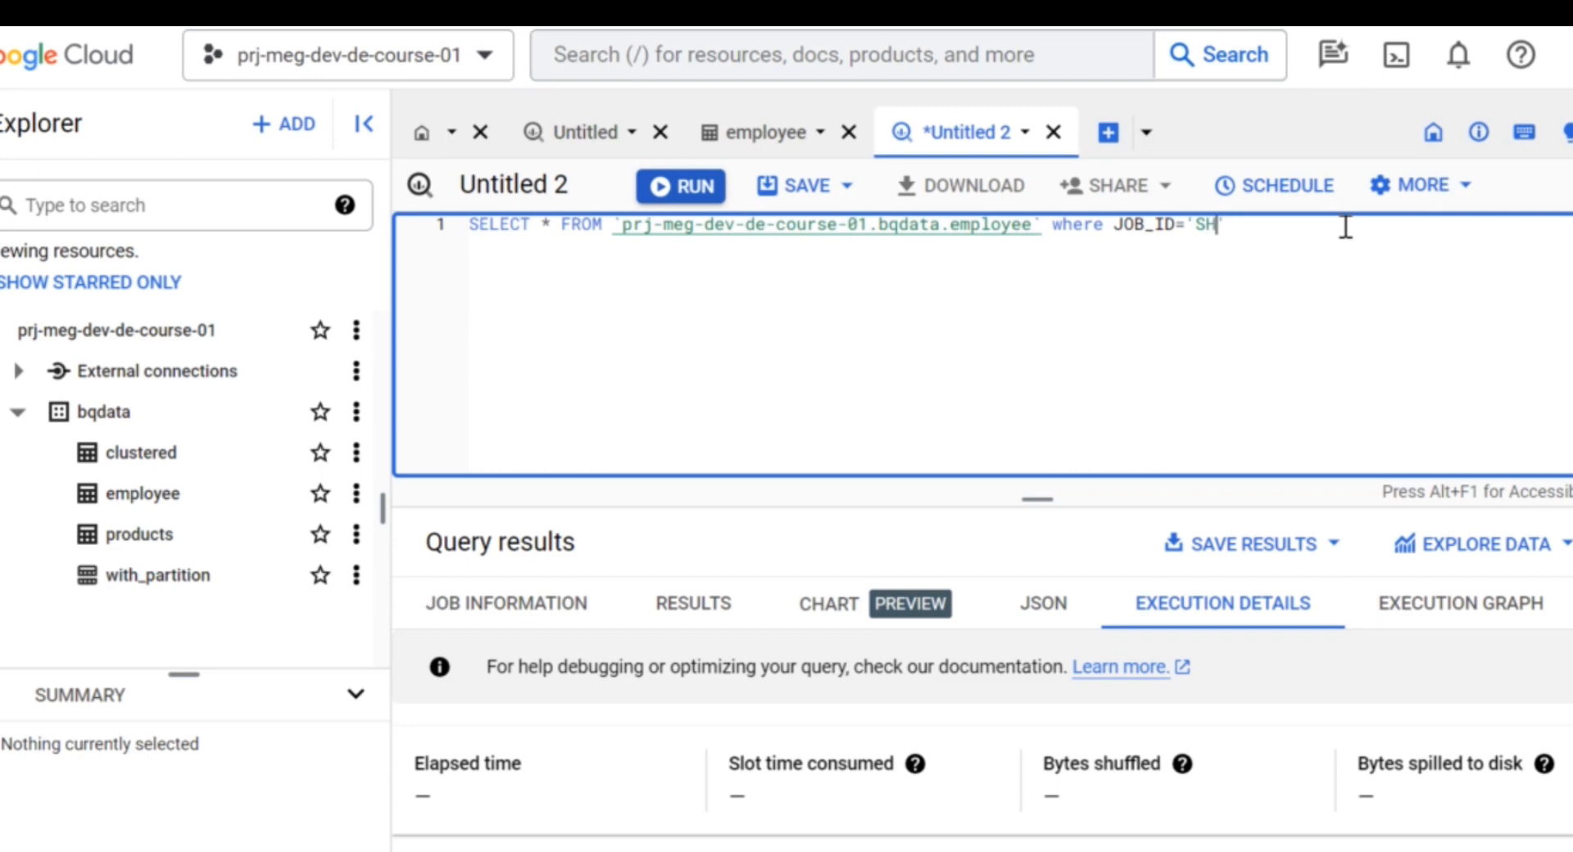
type("CLERK")
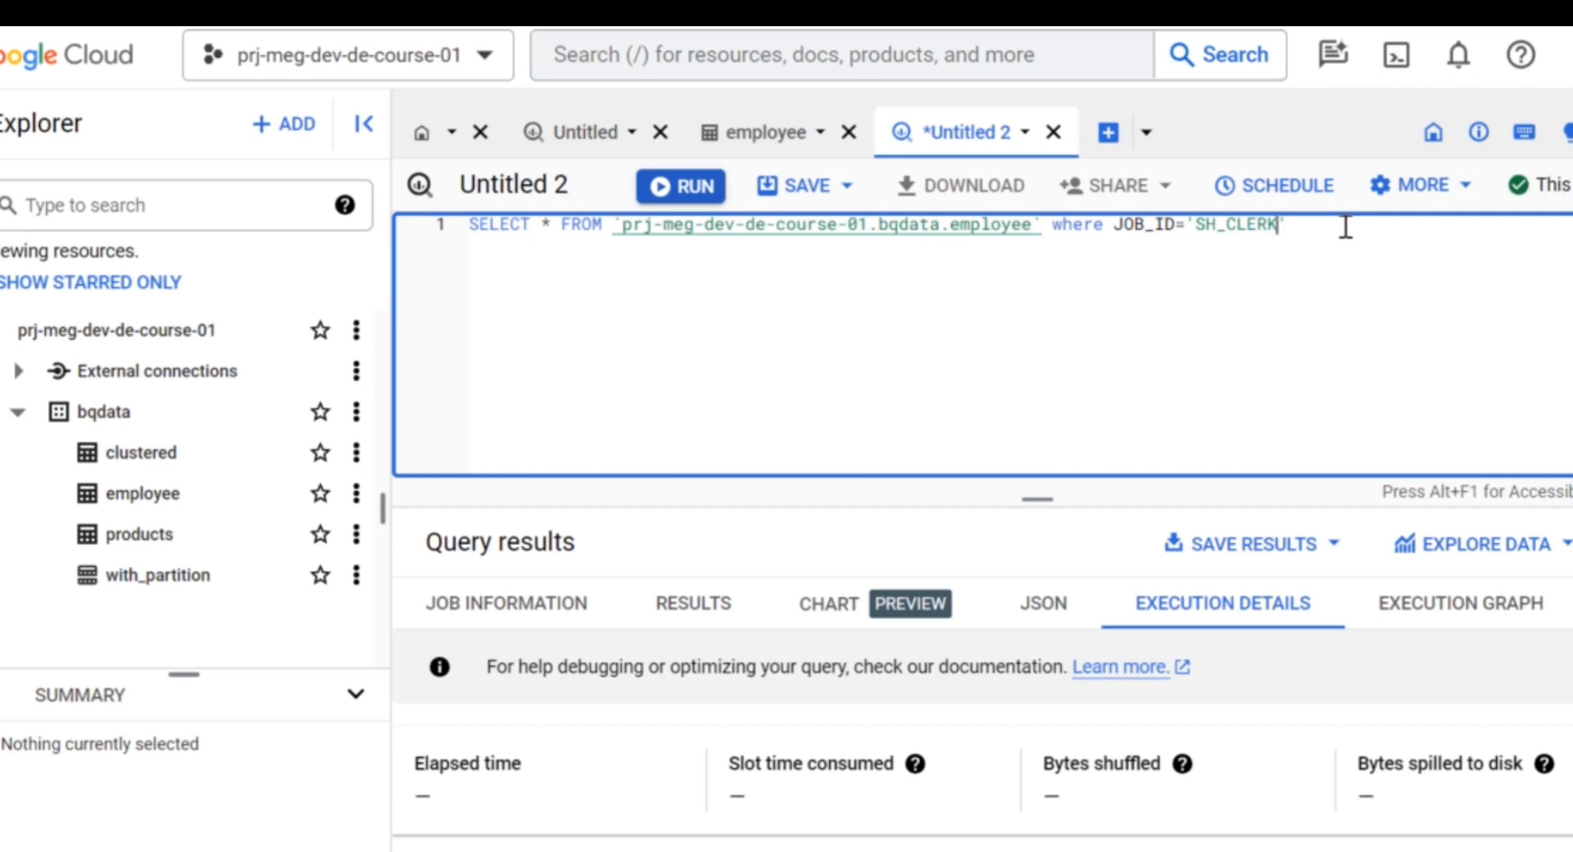
left_click(699, 190)
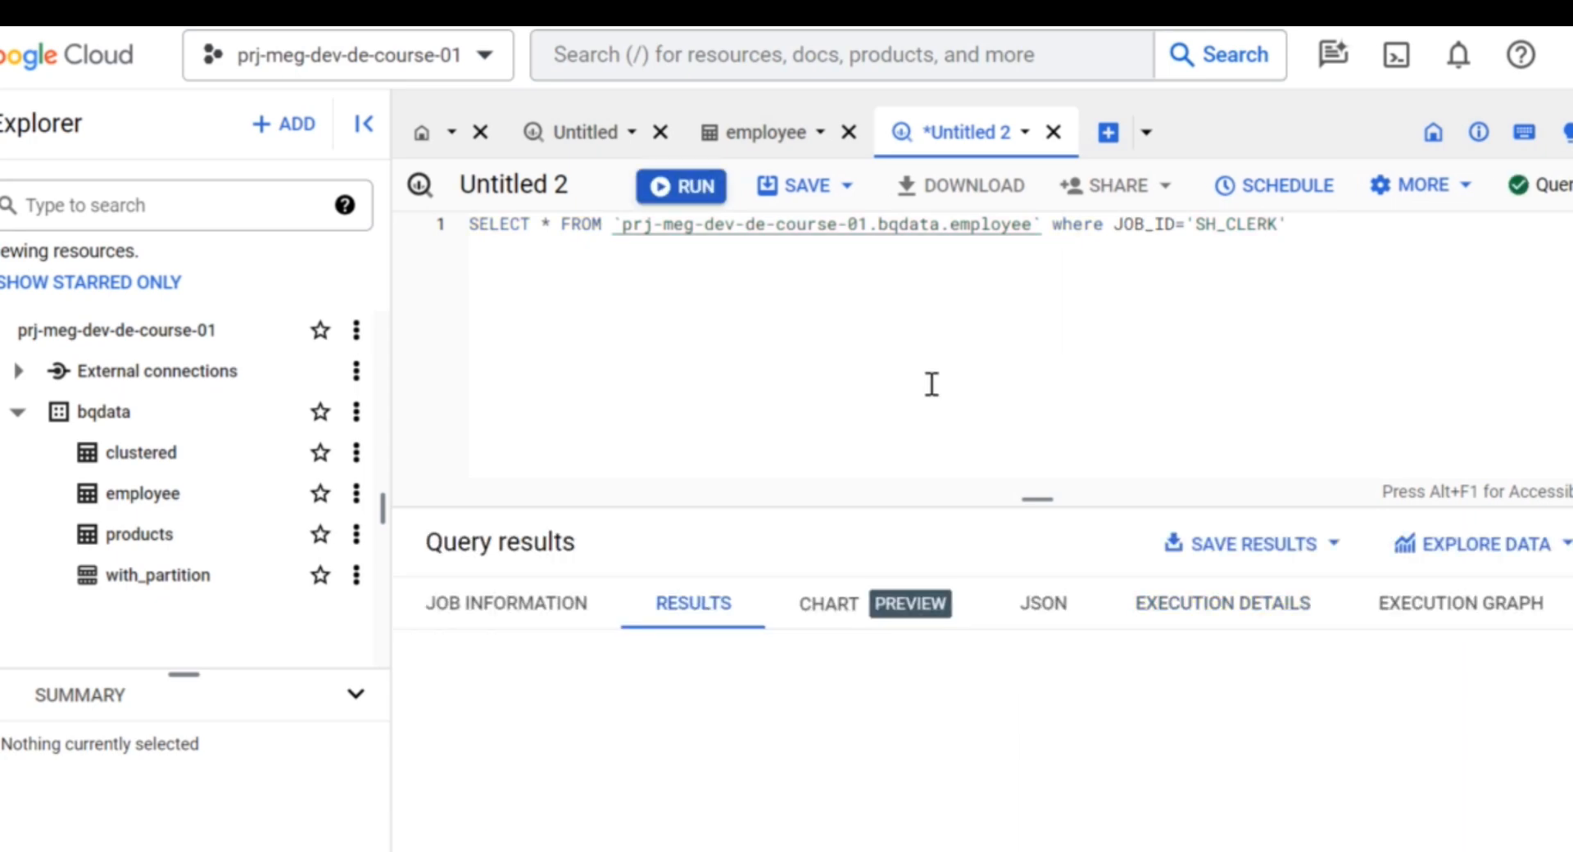
Examine the returned employee rows across the columns, including JOB_ID, SALARY and COMMISSION_PCT
scroll(898, 676, "down", 1)
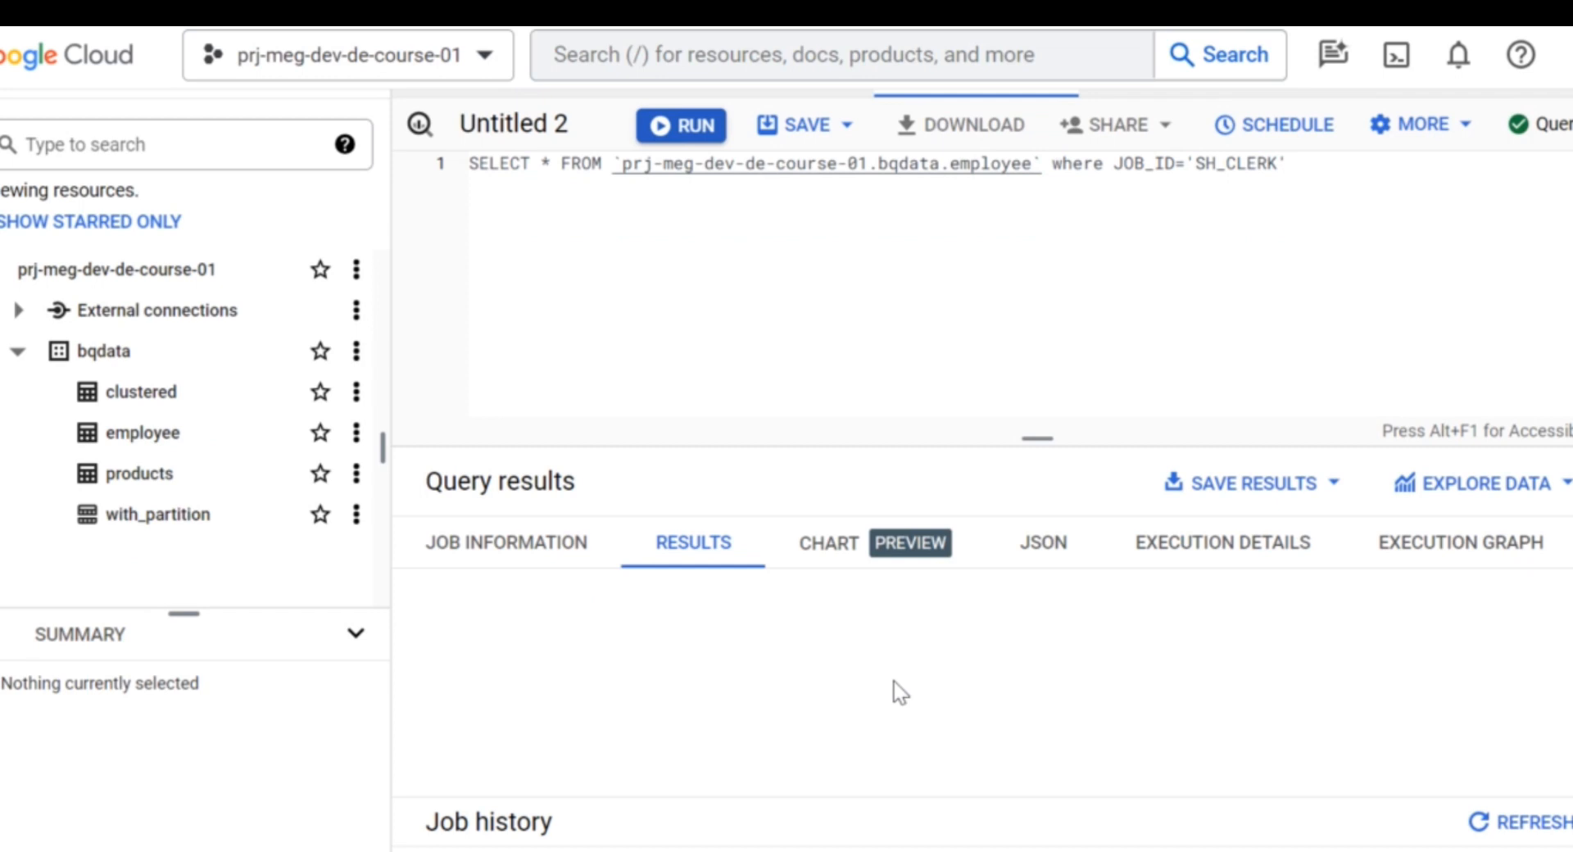
scroll(893, 682, "up", 1)
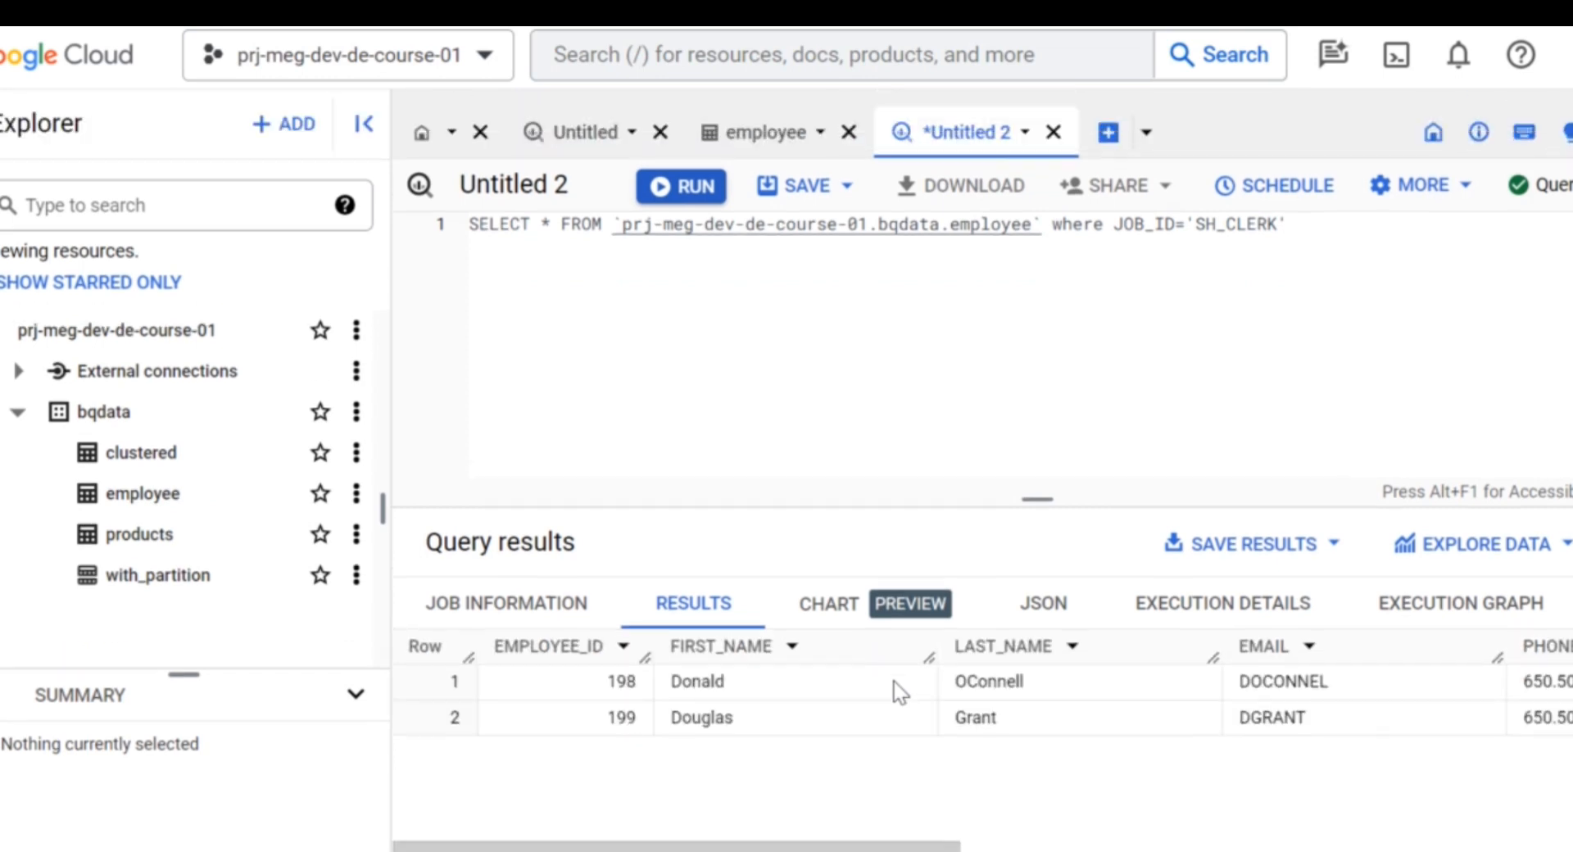
scroll(1000, 706, "right", 8)
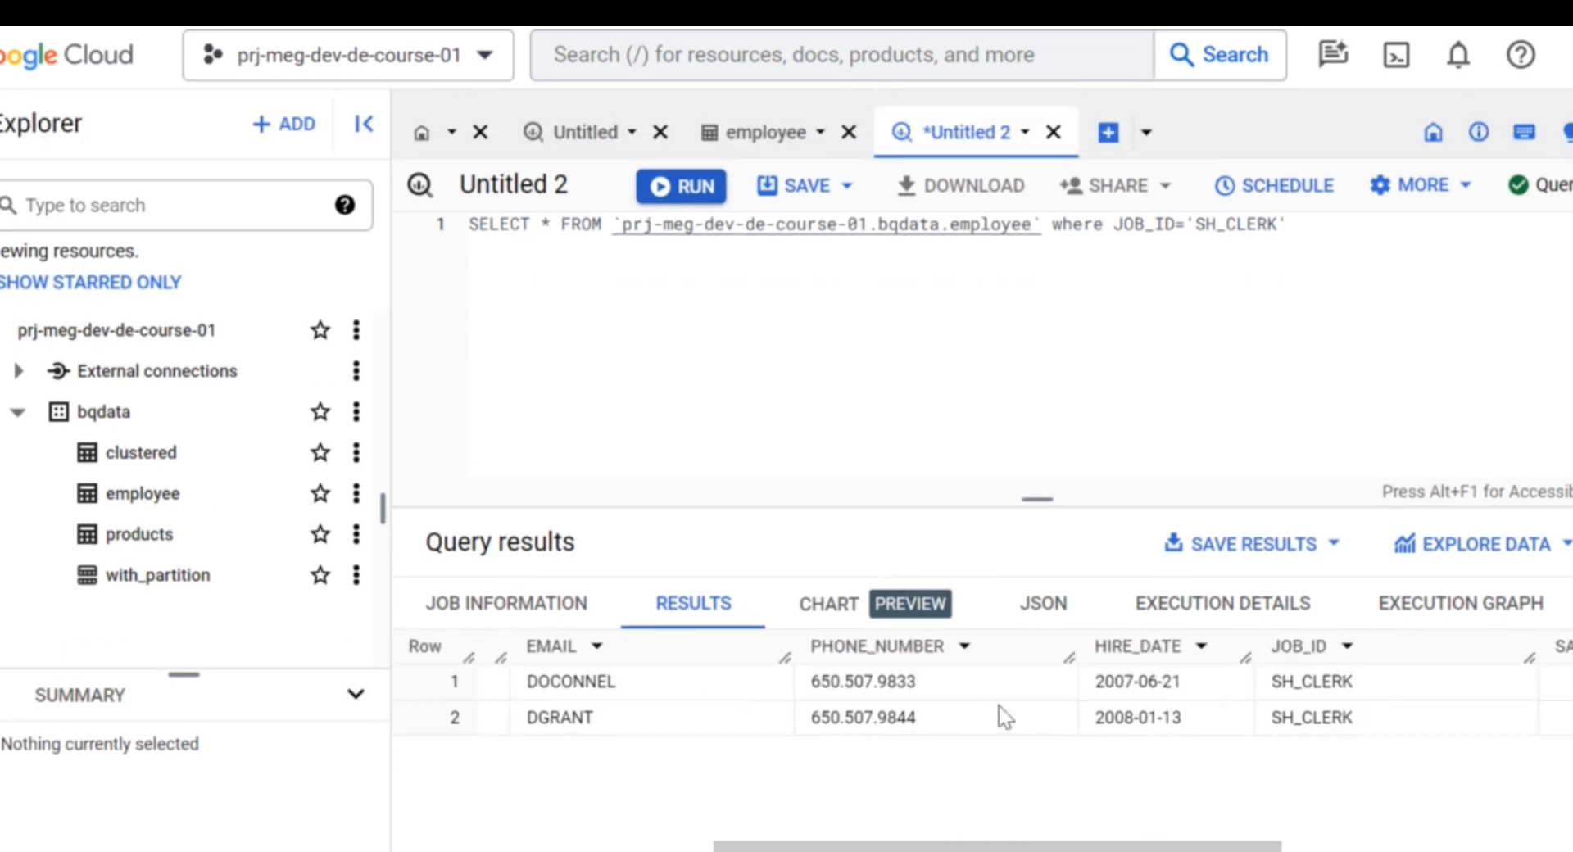
scroll(999, 706, "right", 1)
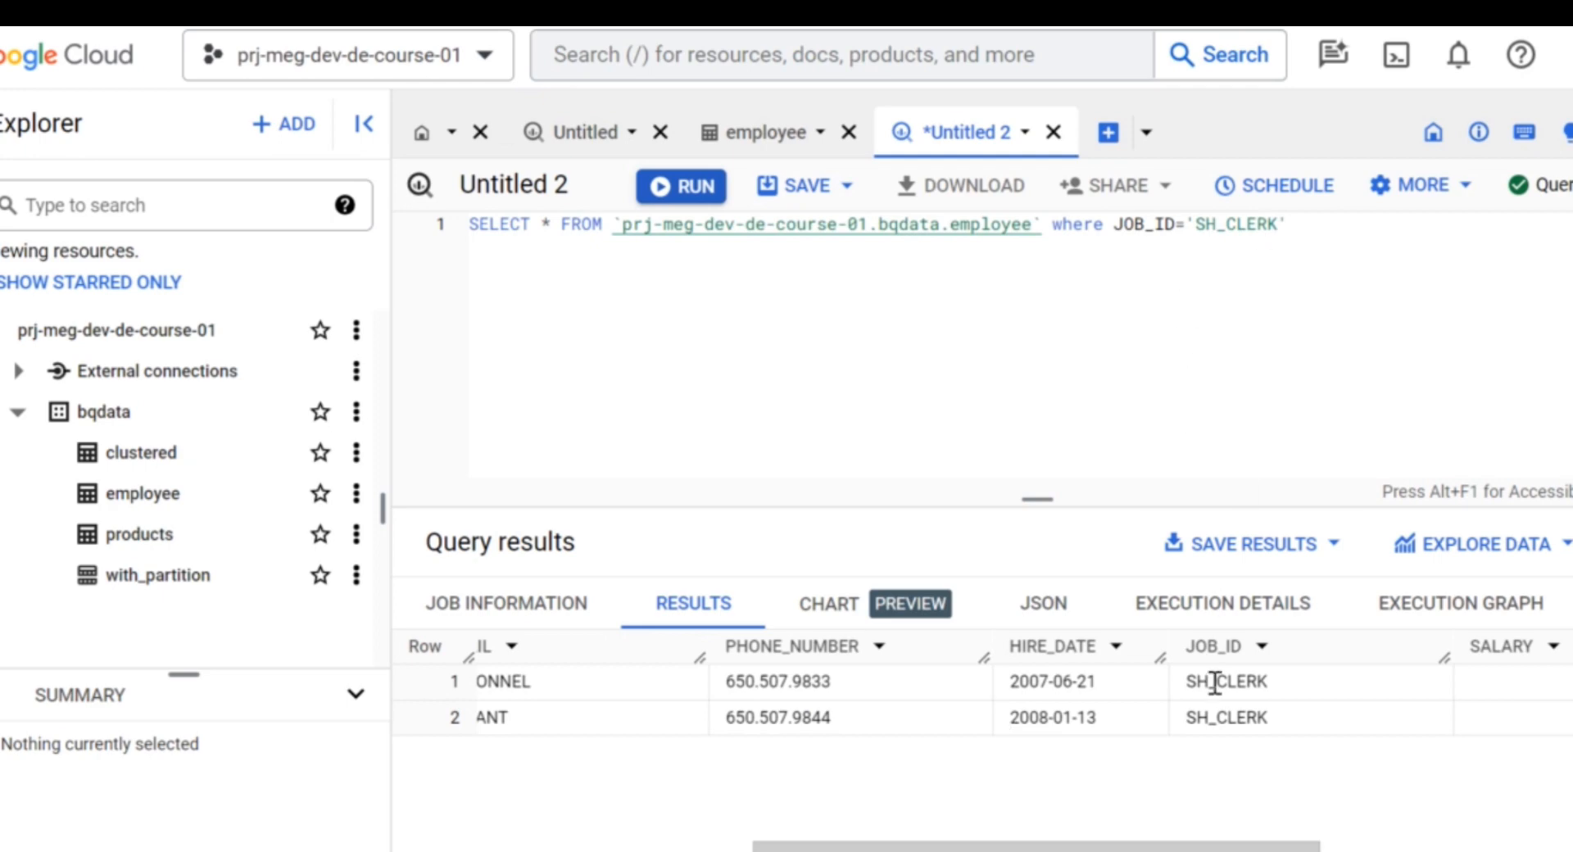
scroll(1212, 681, "right", 3)
scroll(1215, 681, "left", 10)
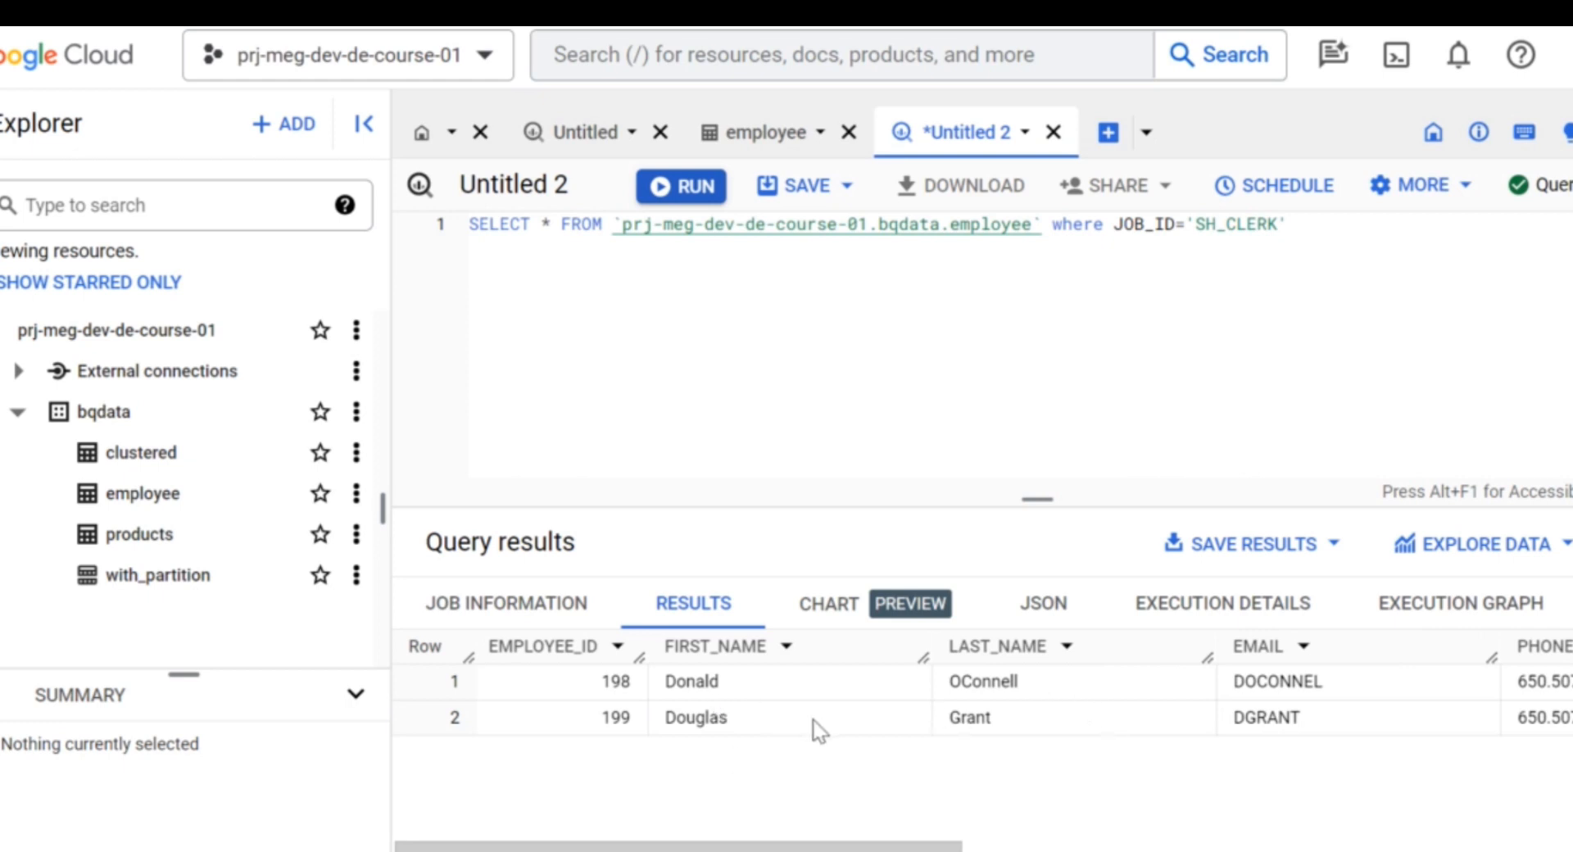
scroll(880, 729, "right", 6)
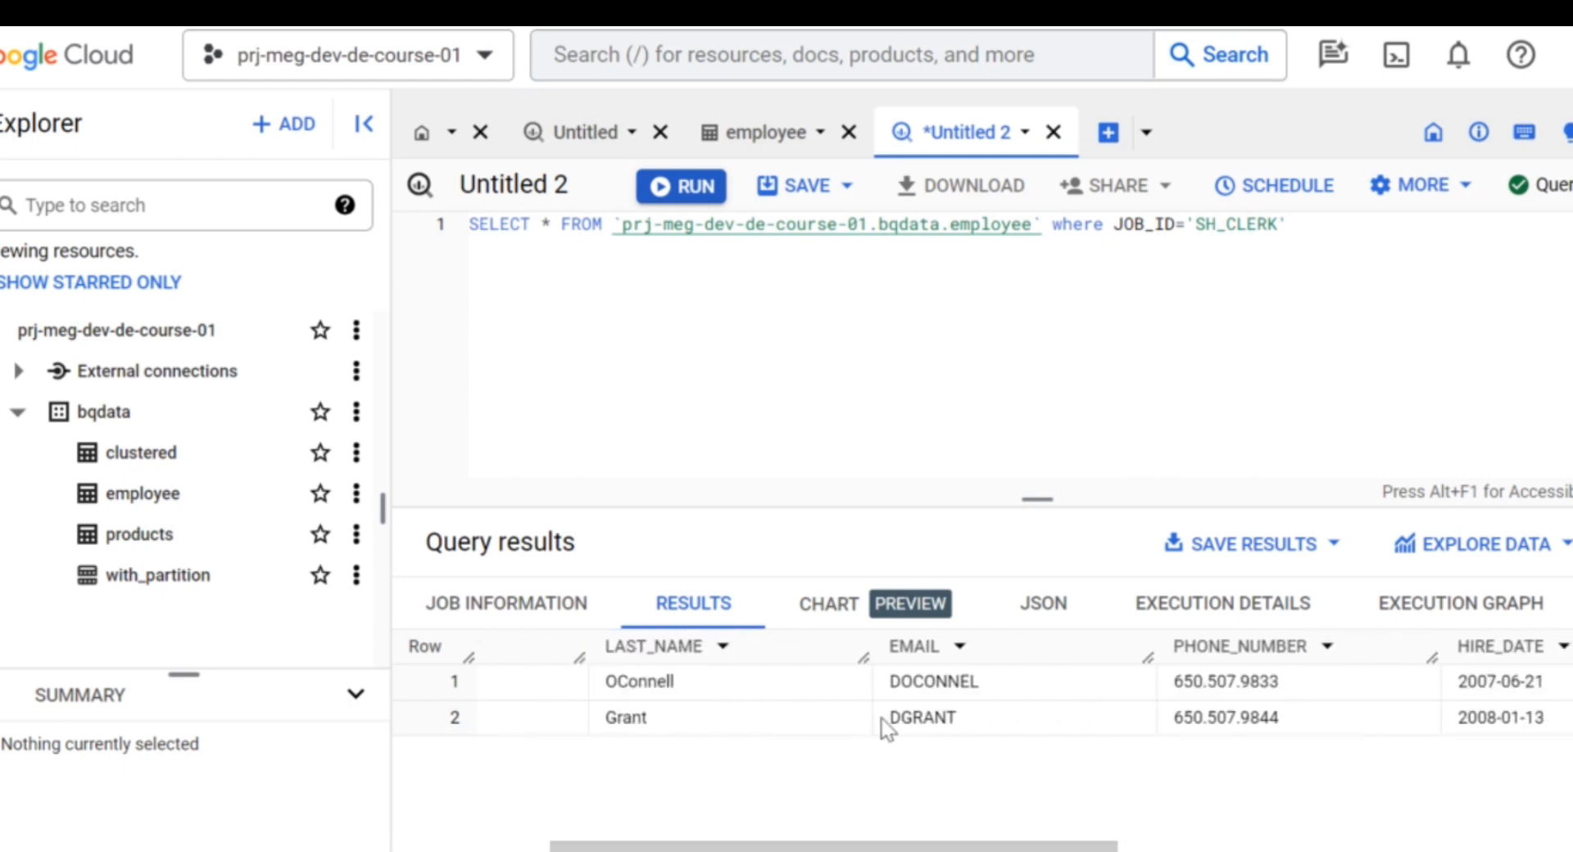
scroll(887, 729, "right", 1)
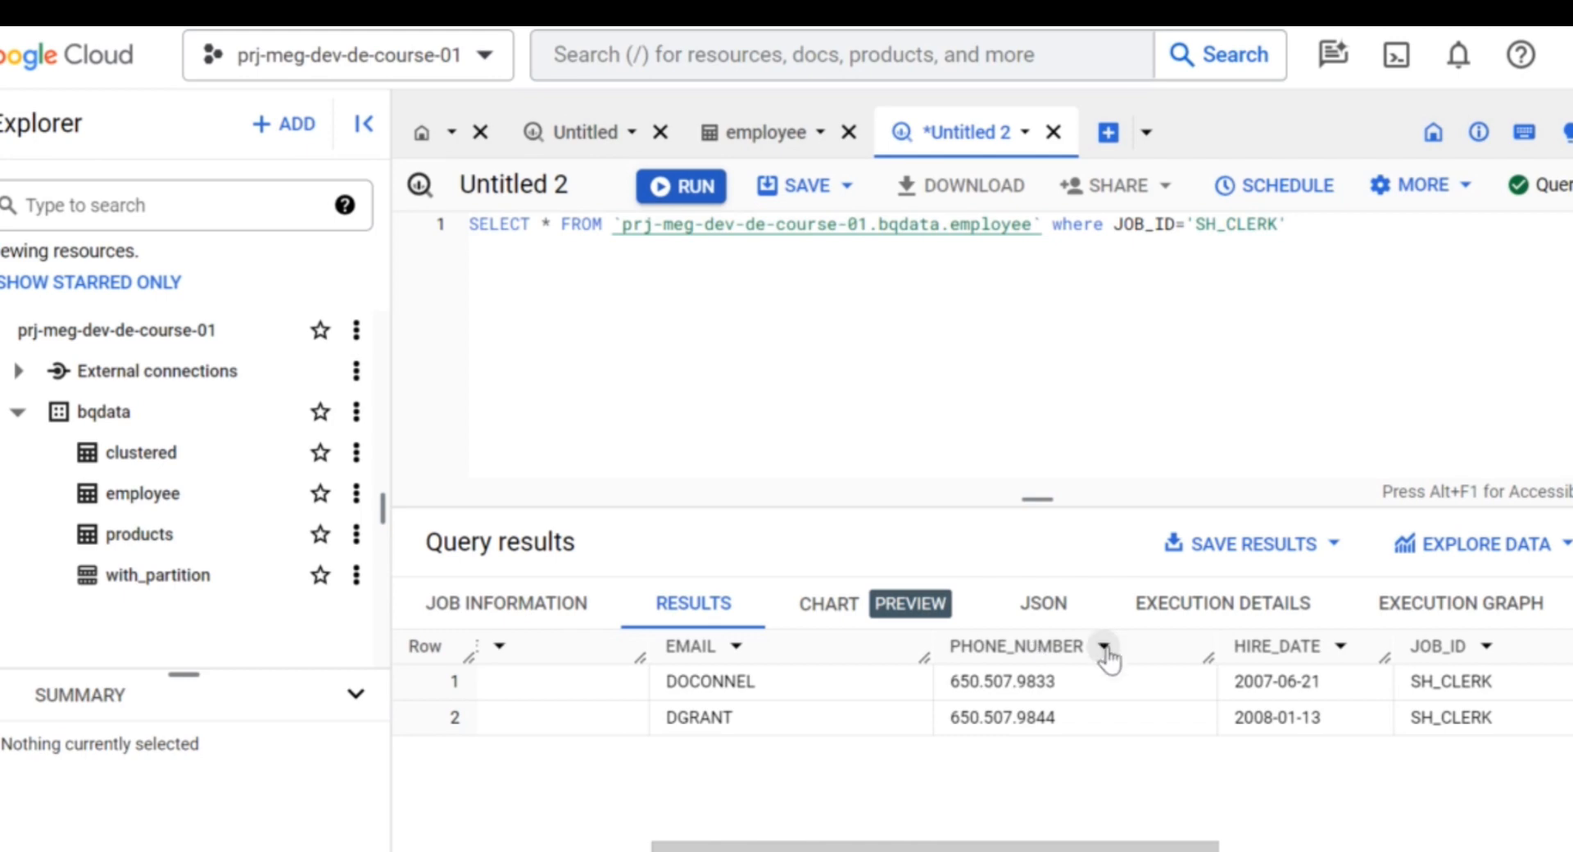
scroll(1131, 670, "right", 2)
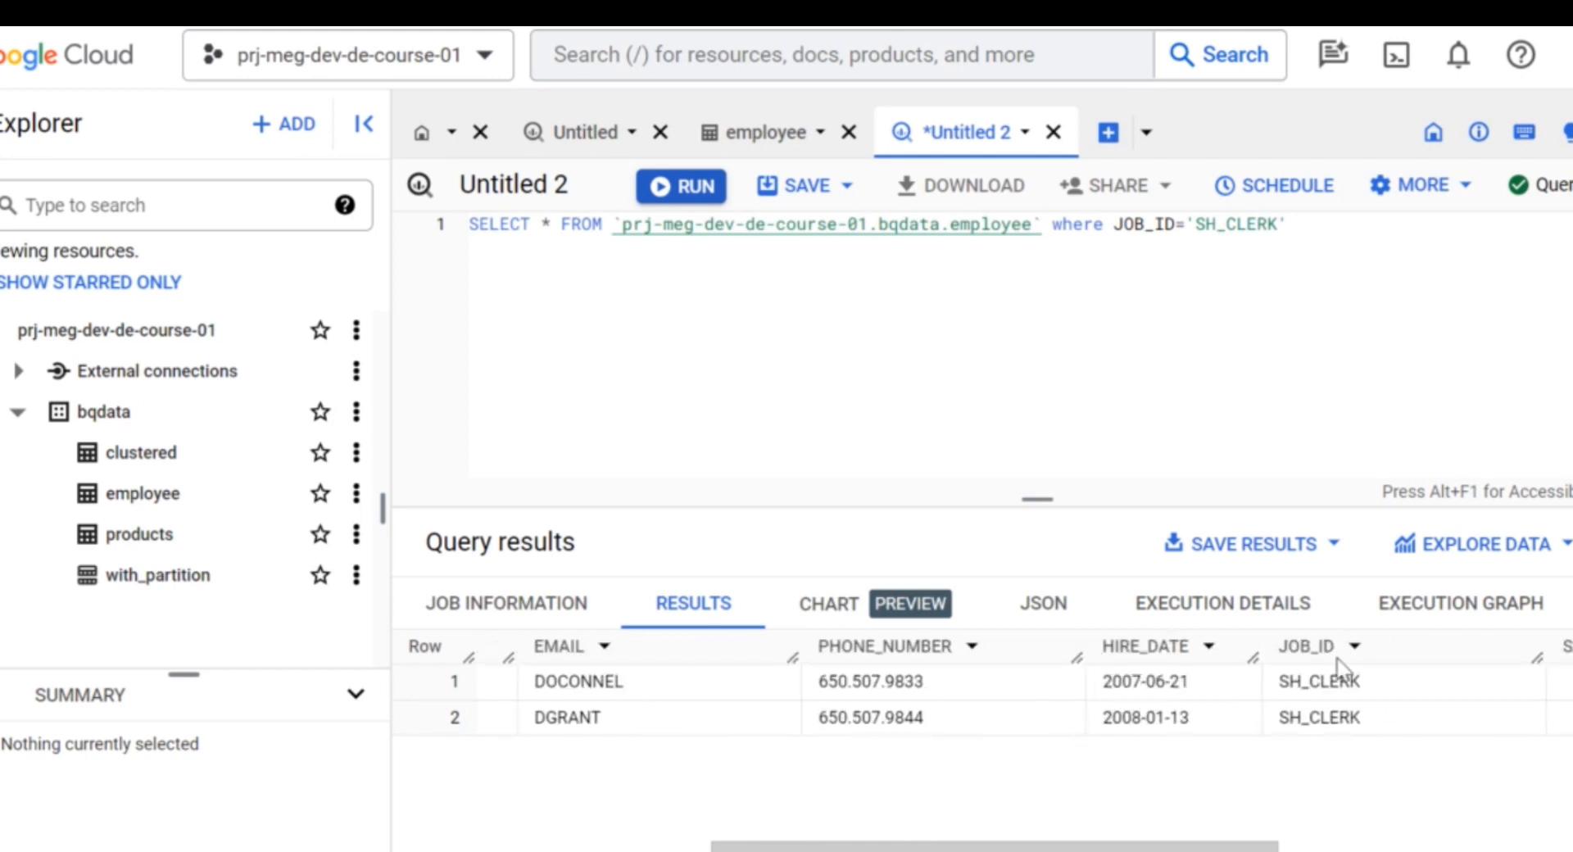
scroll(1331, 655, "right", 3)
scroll(1466, 694, "right", 2)
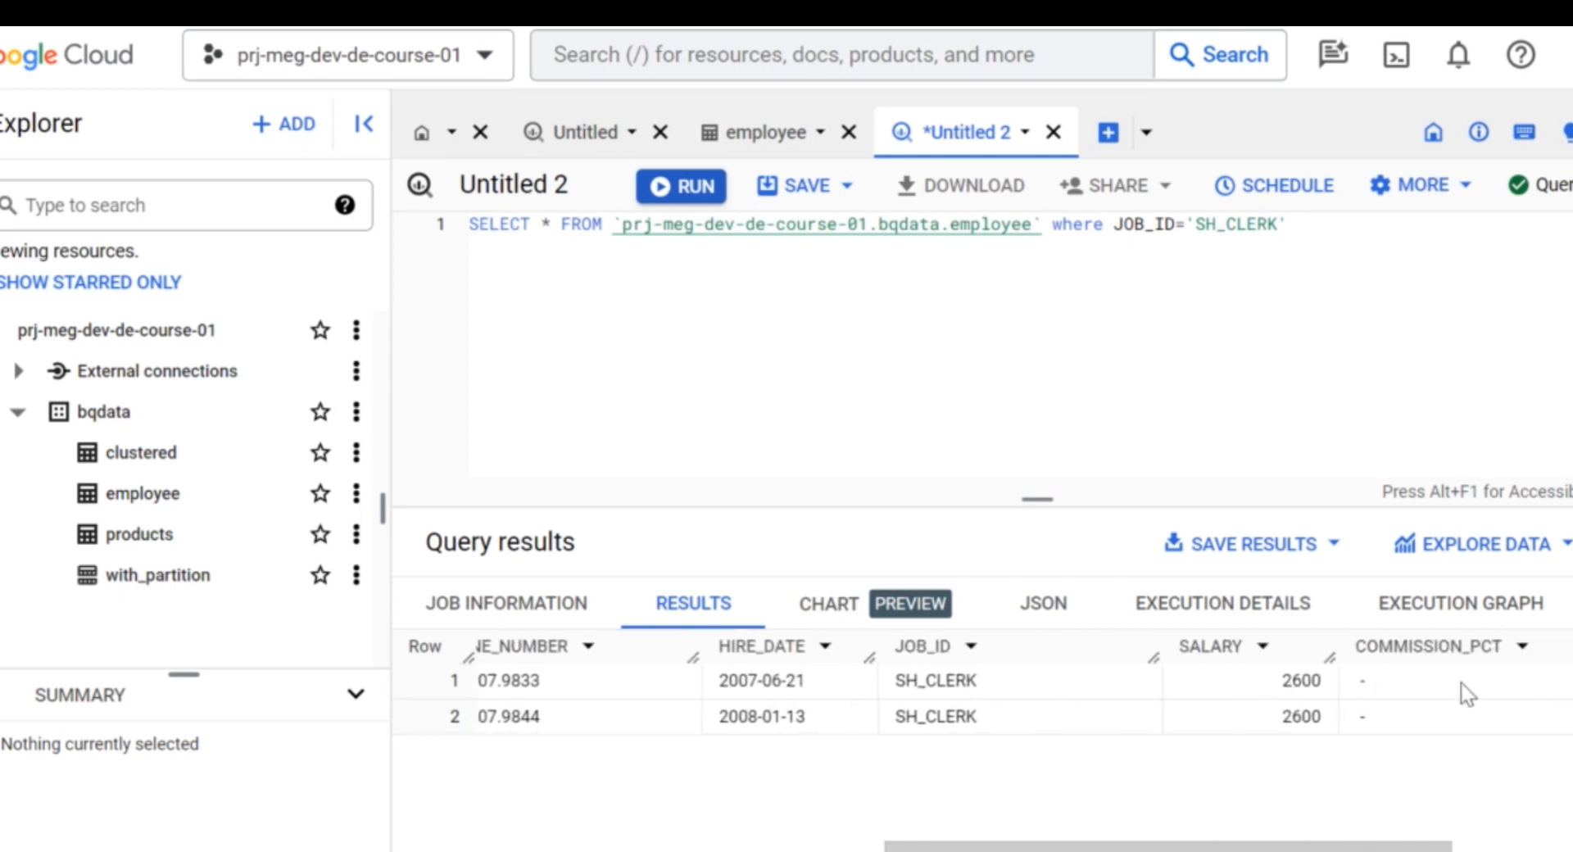
scroll(1466, 694, "left", 12)
scroll(1466, 695, "left", 1)
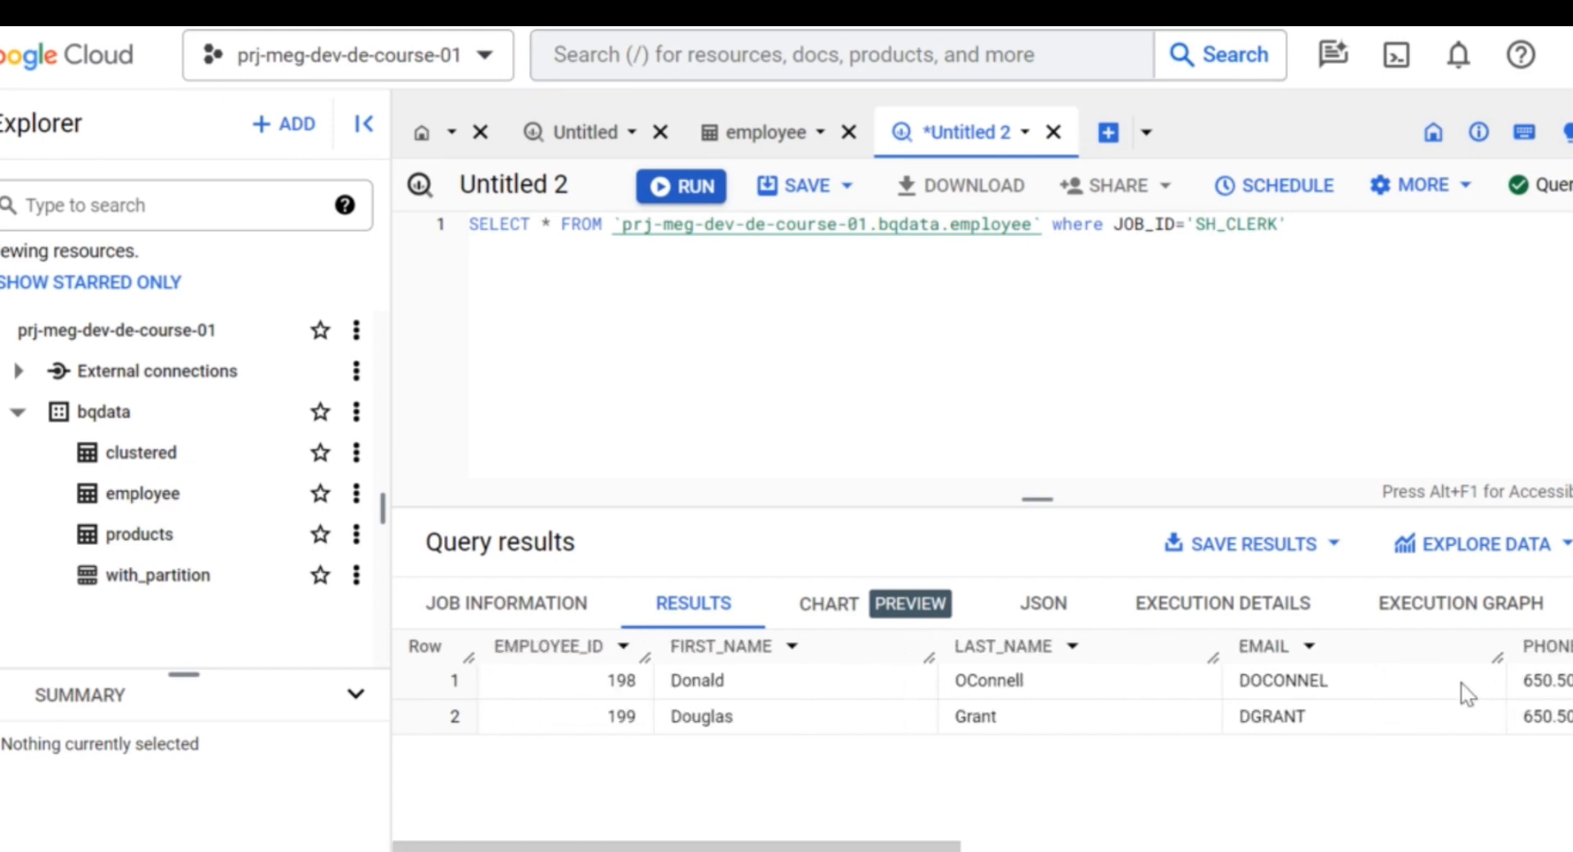
scroll(1466, 695, "down", 1)
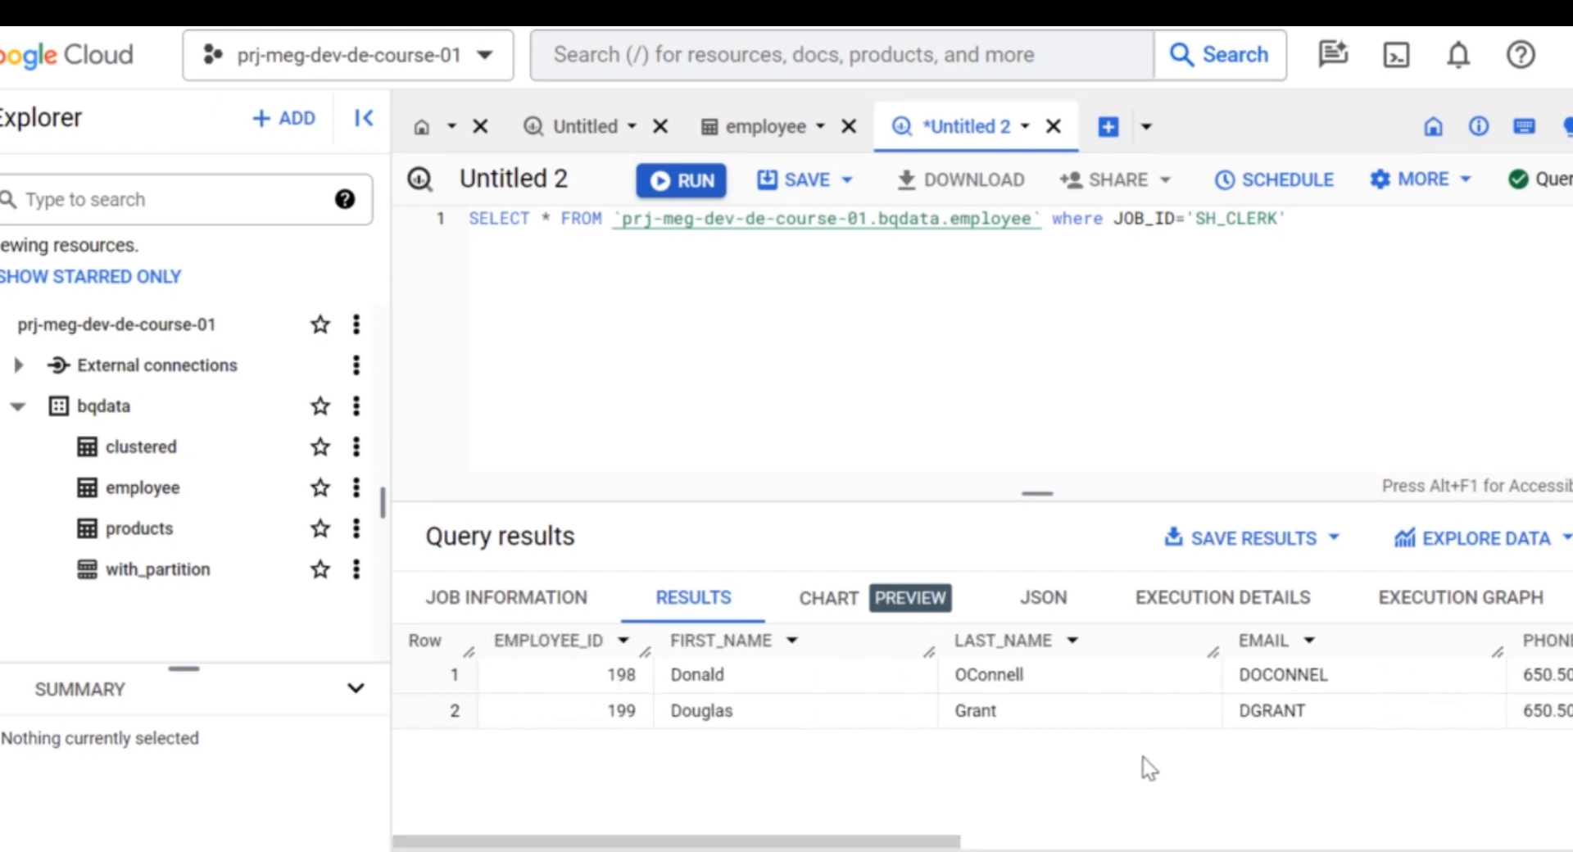